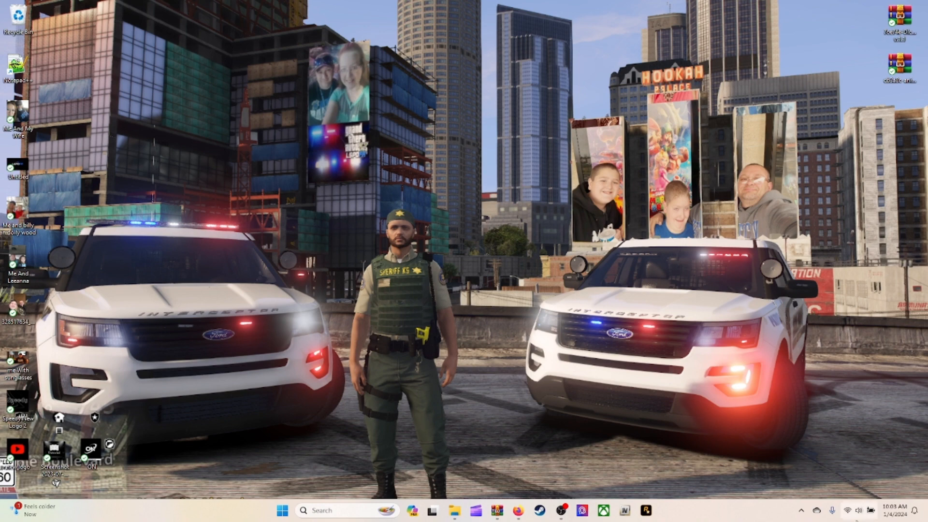
# Step: In Firefox, open the download pages for the Animated Banner/Billboard [Add-On] mod and Dlc Pack Creator, closing both tabs
pyautogui.moveTo(898, 512)
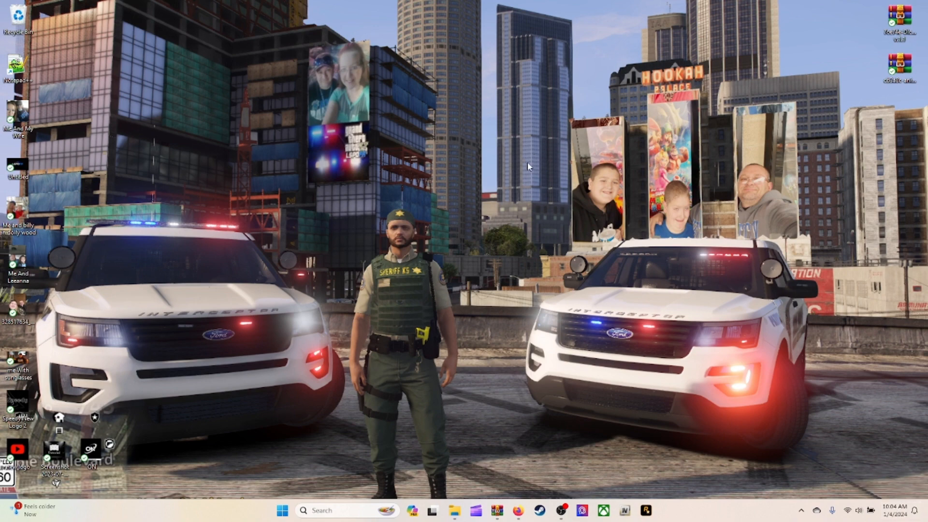
pyautogui.moveTo(461, 517)
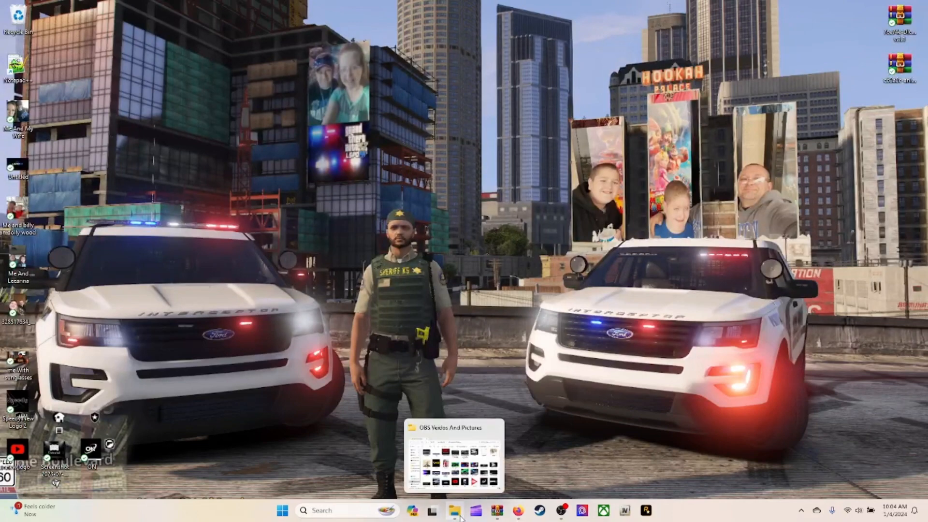
pyautogui.click(517, 513)
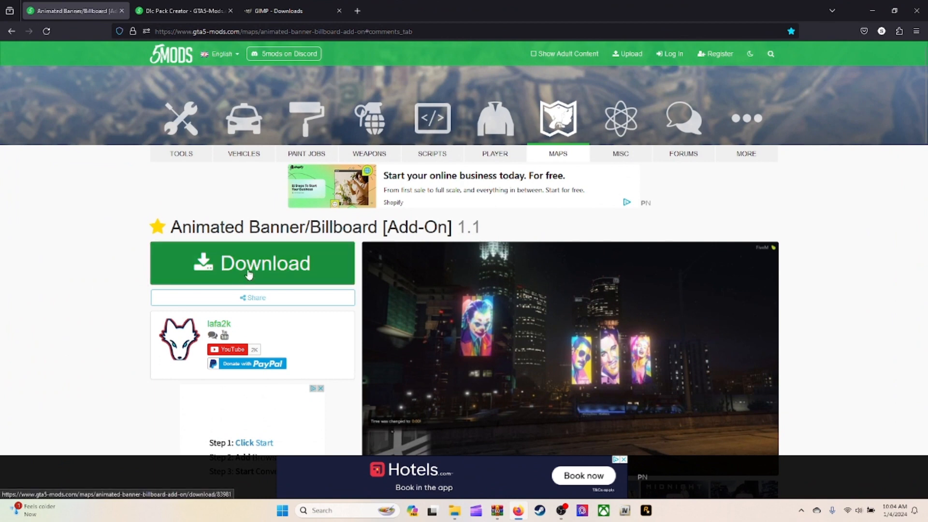
pyautogui.click(249, 274)
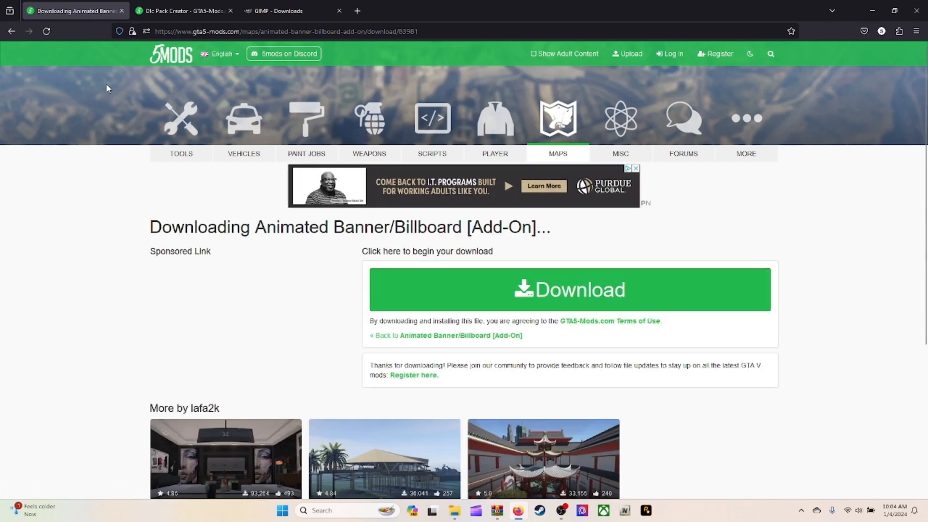
pyautogui.click(122, 11)
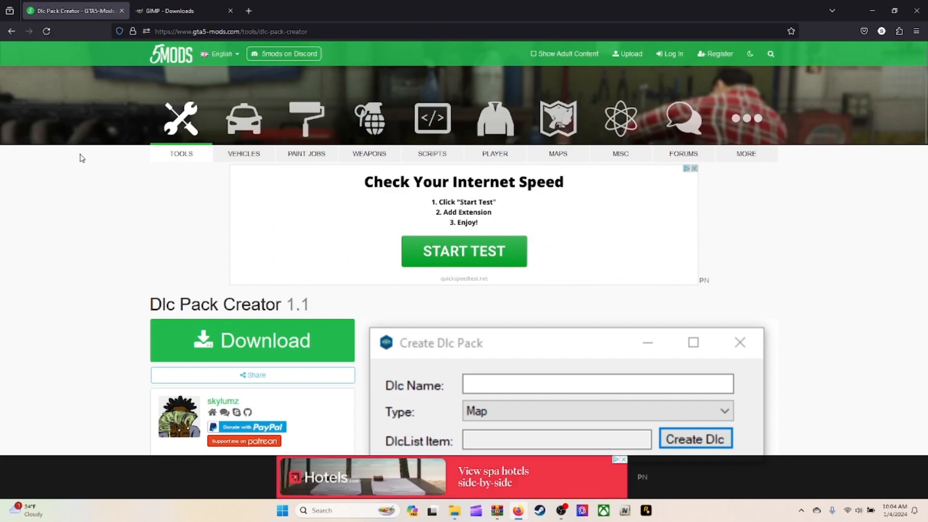
pyautogui.click(282, 343)
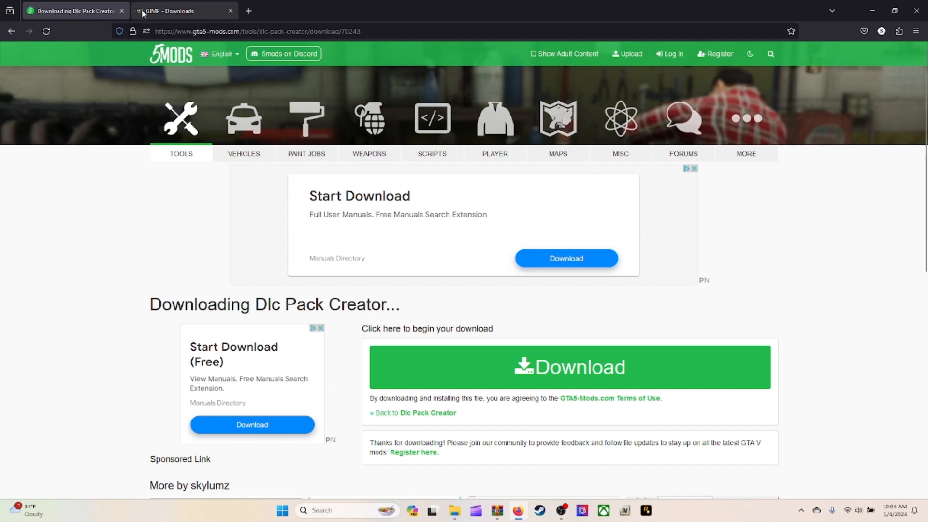
pyautogui.click(123, 10)
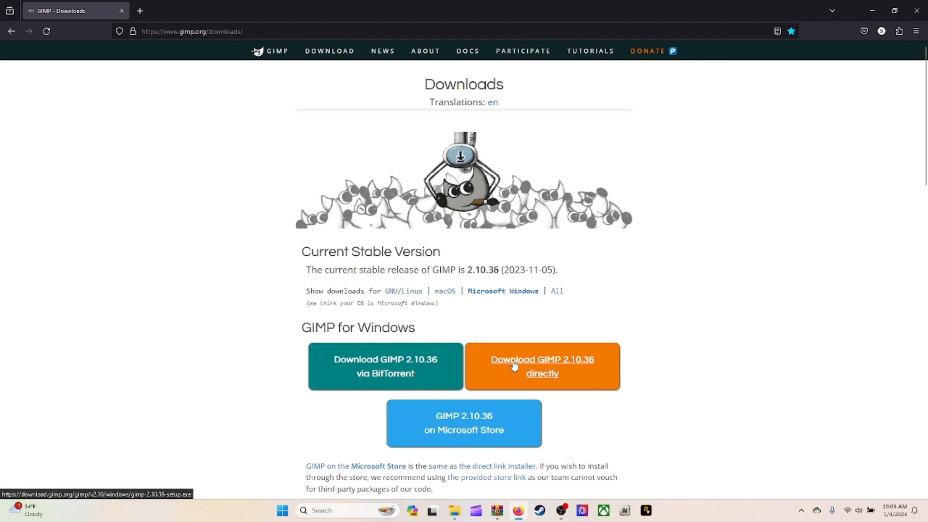
pyautogui.click(549, 373)
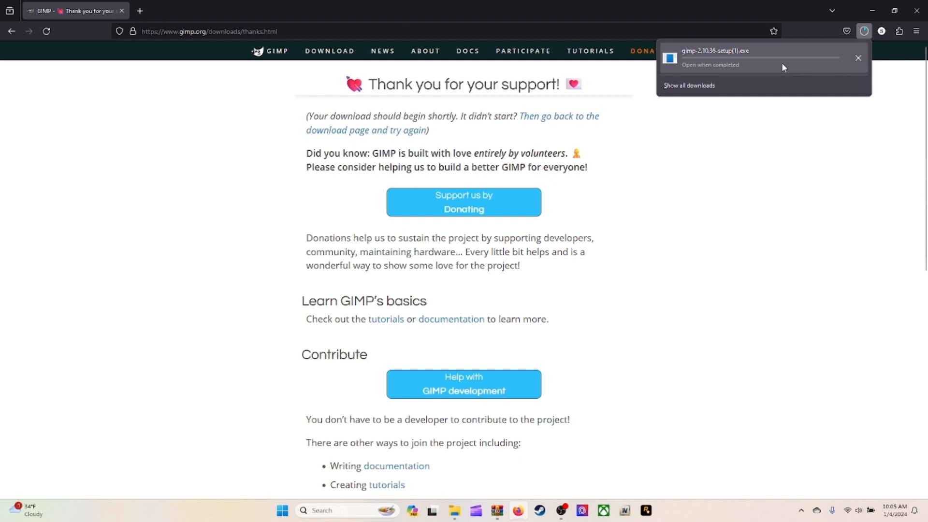
pyautogui.rightClick(782, 59)
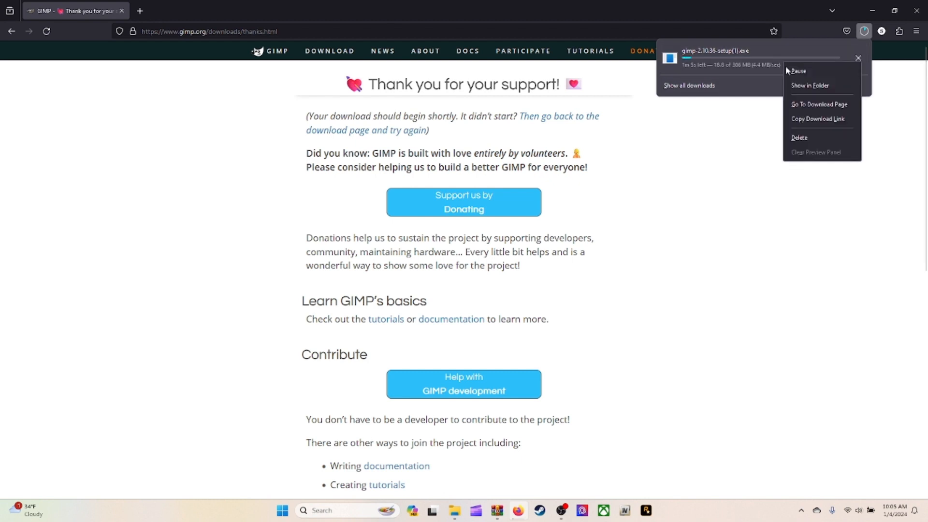
pyautogui.click(813, 136)
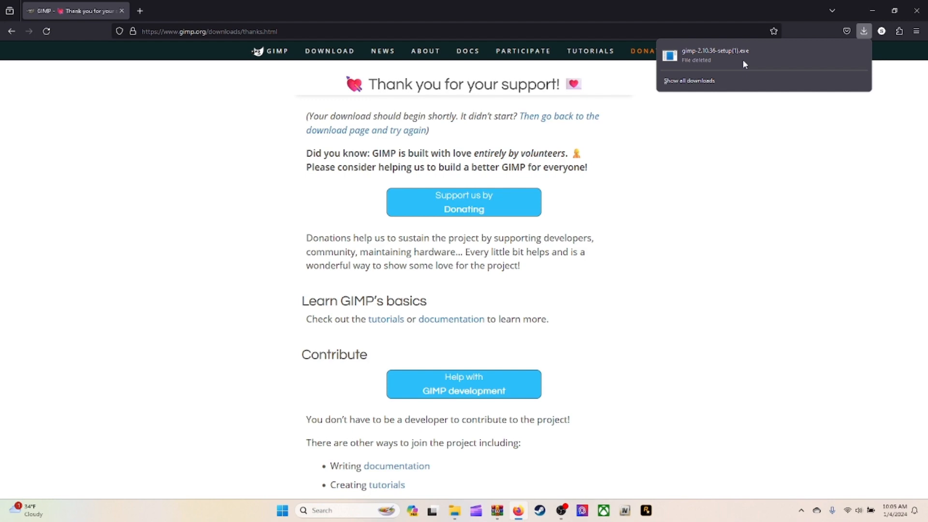
# Step: Close the browser and launch DlcCreator.exe from the DlcPackCreator v.1.1 archive on the desktop
pyautogui.click(916, 10)
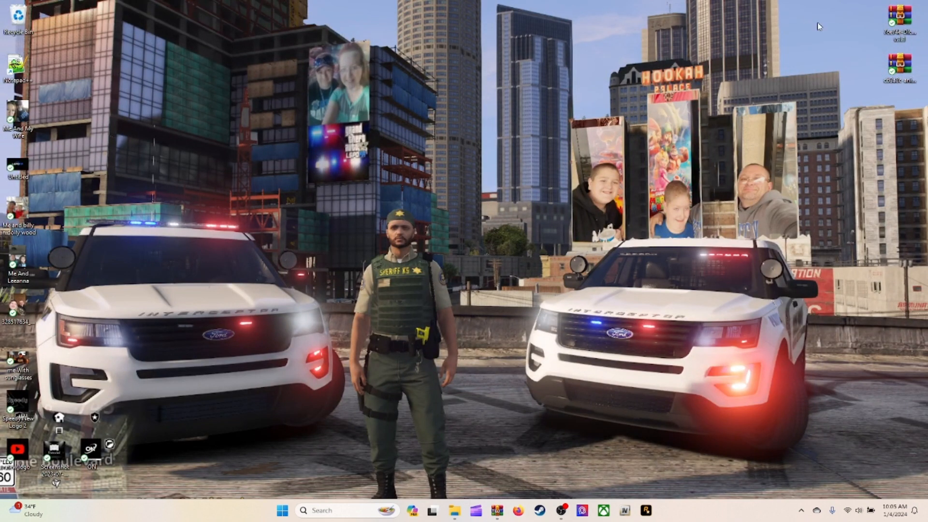
pyautogui.click(893, 37)
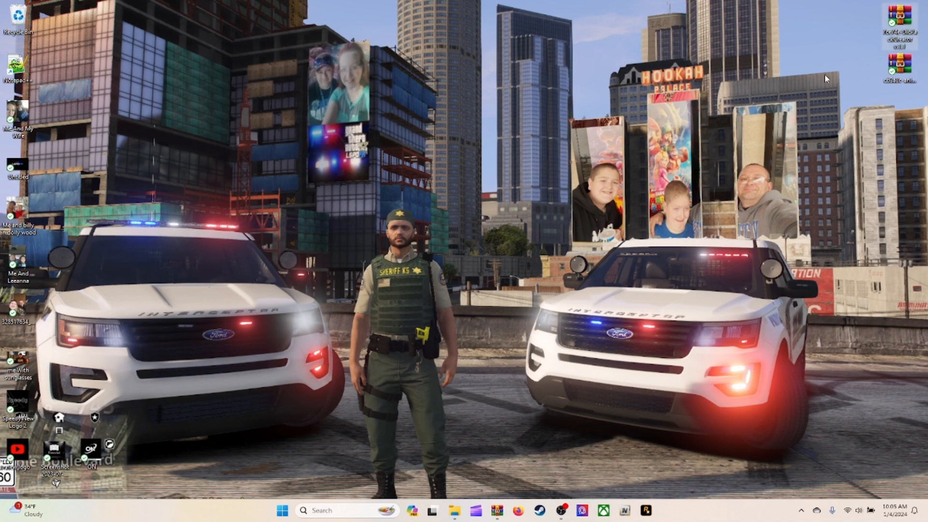
pyautogui.doubleClick(906, 22)
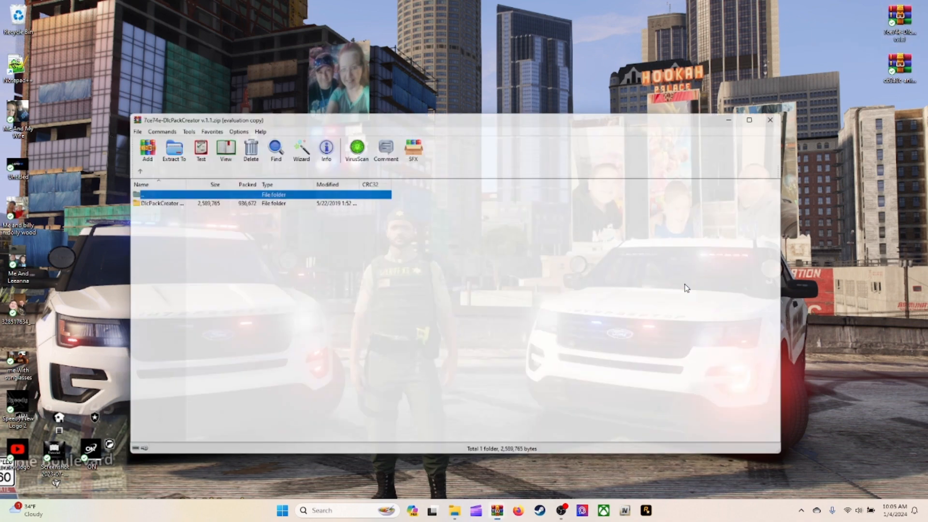
pyautogui.doubleClick(149, 202)
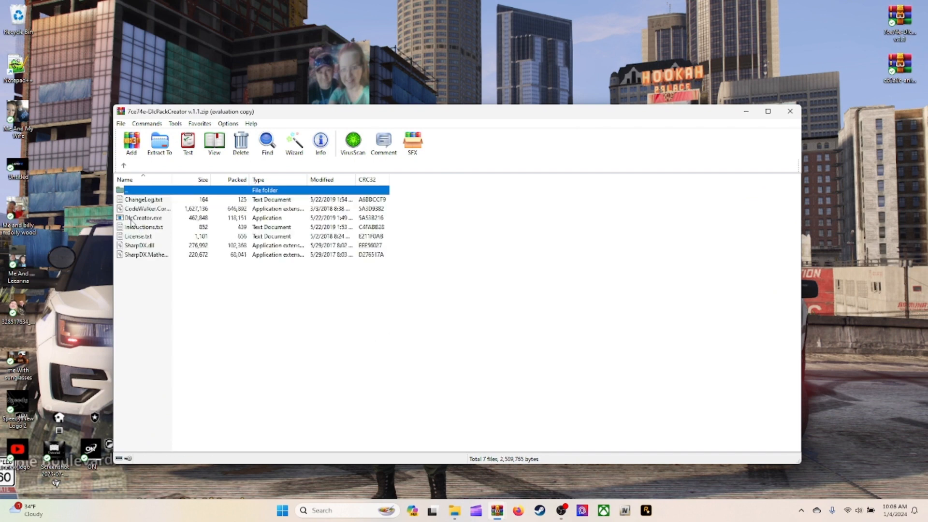
pyautogui.click(146, 218)
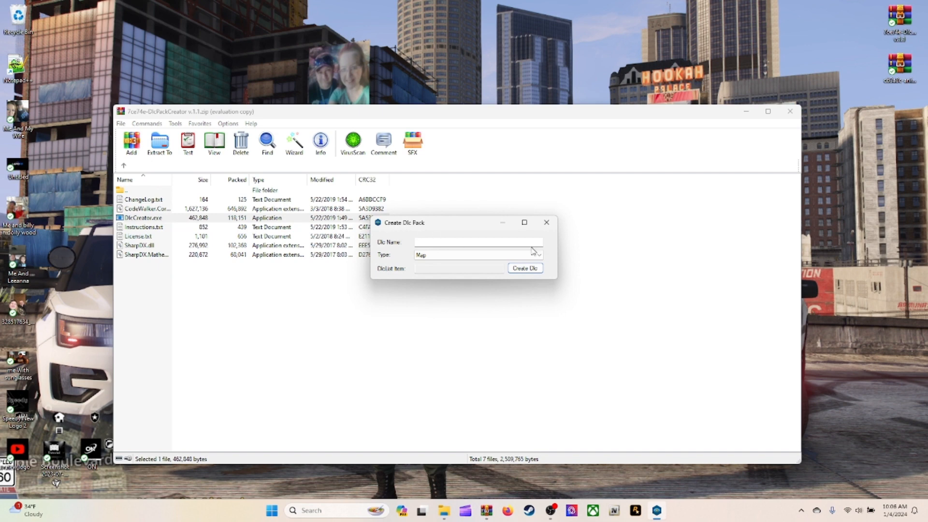
# Step: Try to create a DLC pack named "Speedy Bills" and dismiss the resulting dialog
pyautogui.click(437, 242)
pyautogui.write('Speedy Bil')
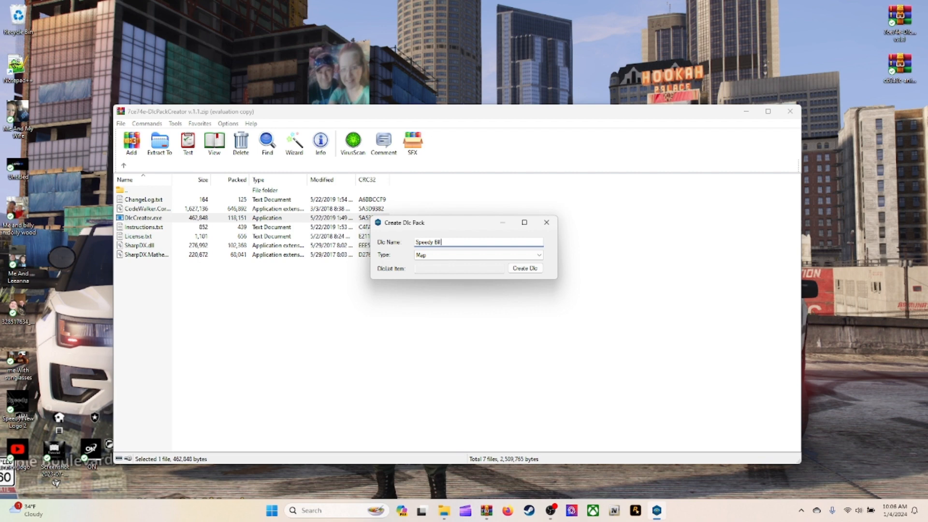
pyautogui.write('ls')
pyautogui.click(524, 269)
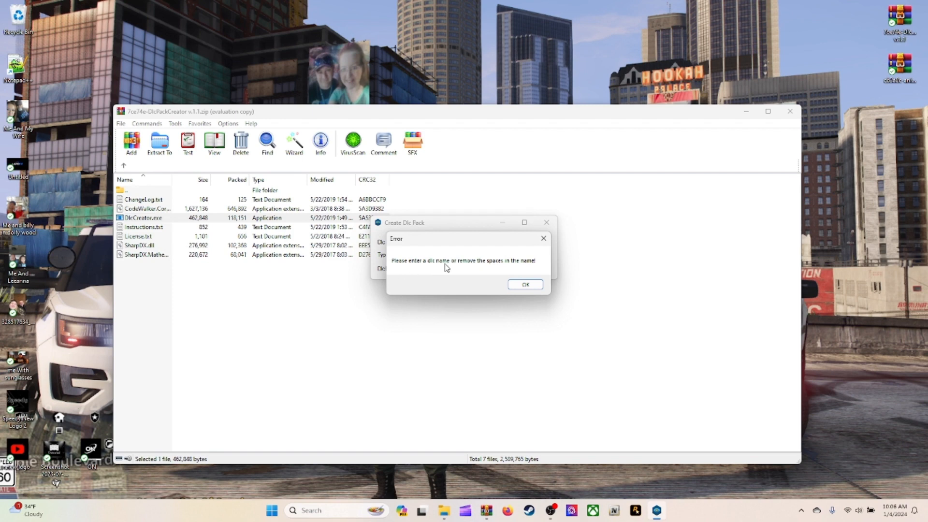
pyautogui.click(525, 284)
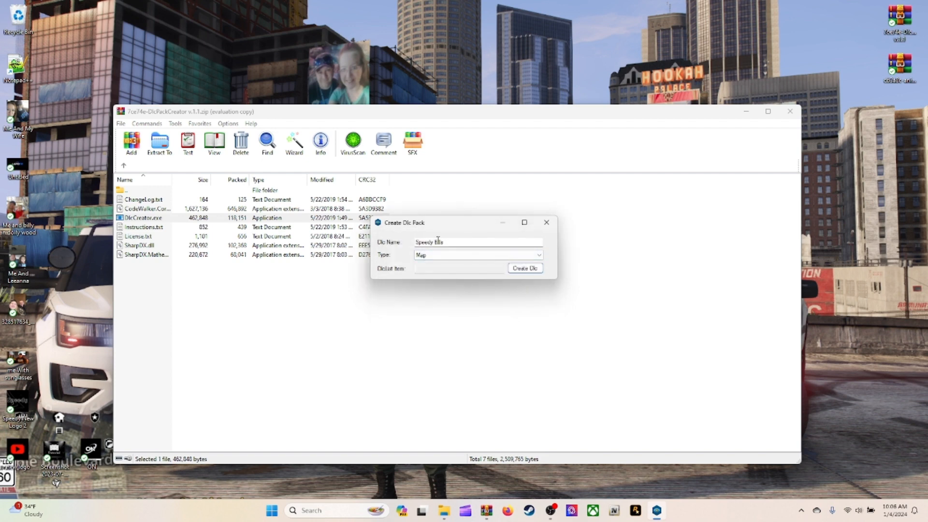
# Step: Shorten the DLC name to "Speedy" and choose Map as the pack type
pyautogui.moveTo(435, 241); pyautogui.dragTo(454, 242)
pyautogui.press('BackSpace')
pyautogui.click(507, 258)
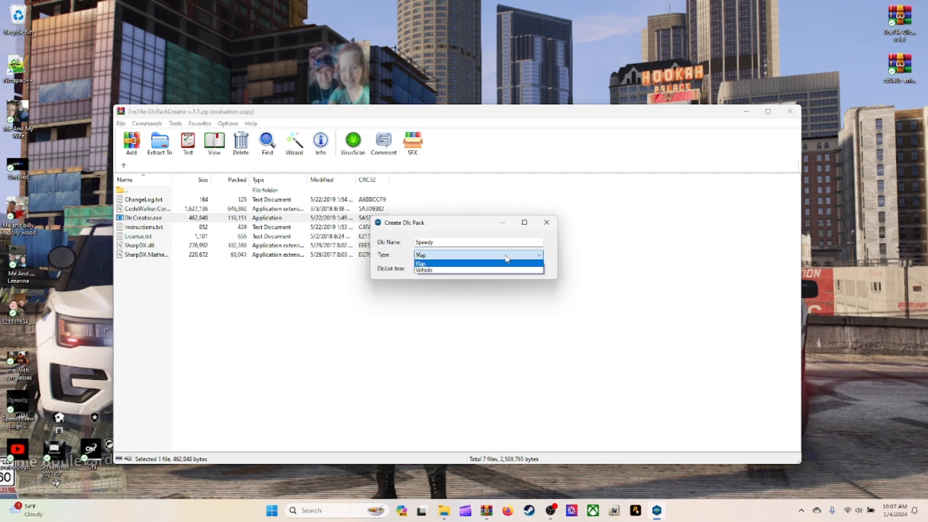
pyautogui.click(480, 265)
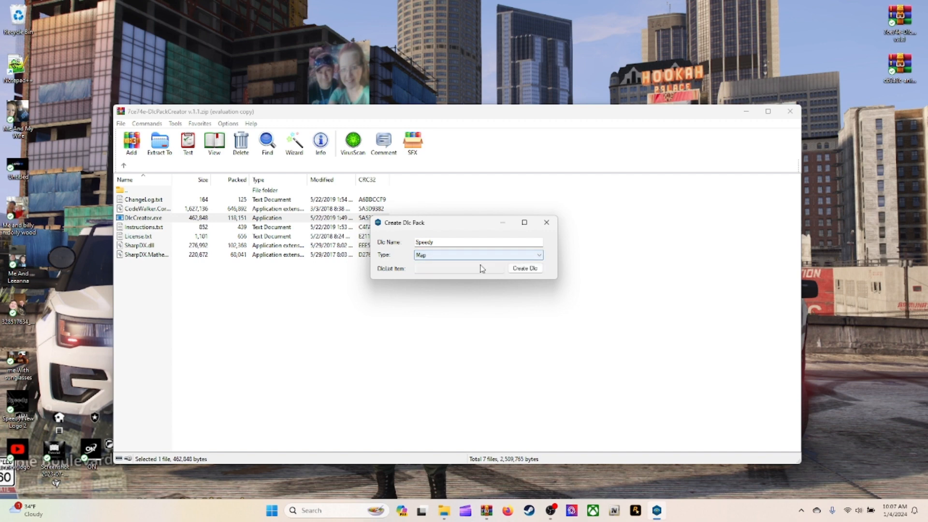
# Step: Create the DLC pack in the Desktop folder, and close the pack creator and its archive window
pyautogui.click(527, 269)
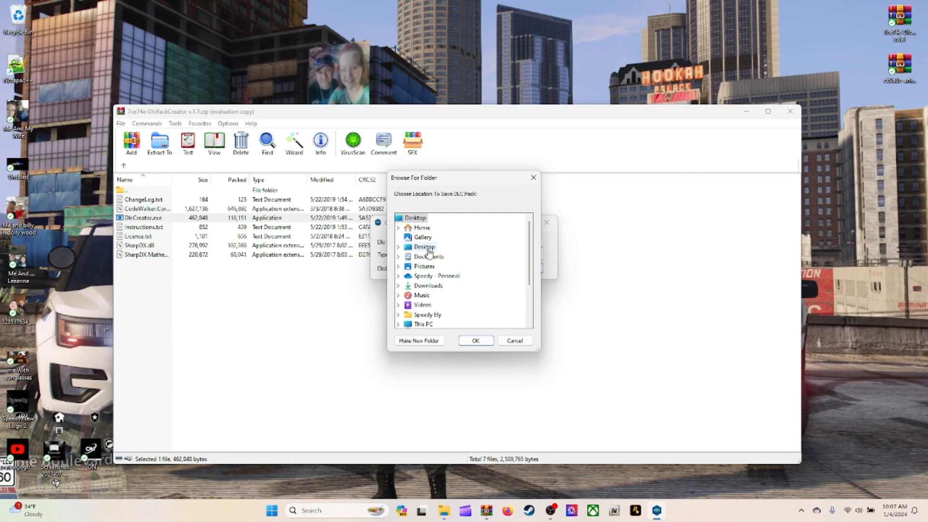
pyautogui.click(428, 248)
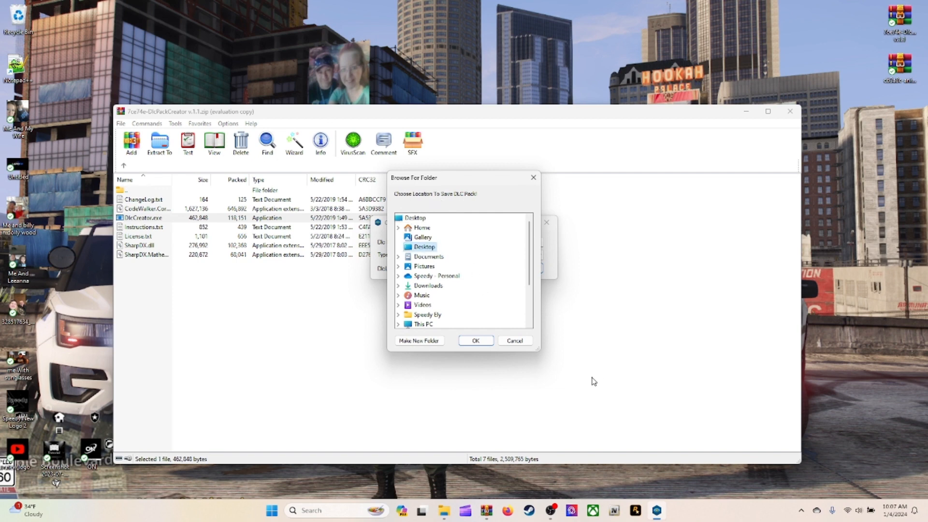
pyautogui.click(485, 342)
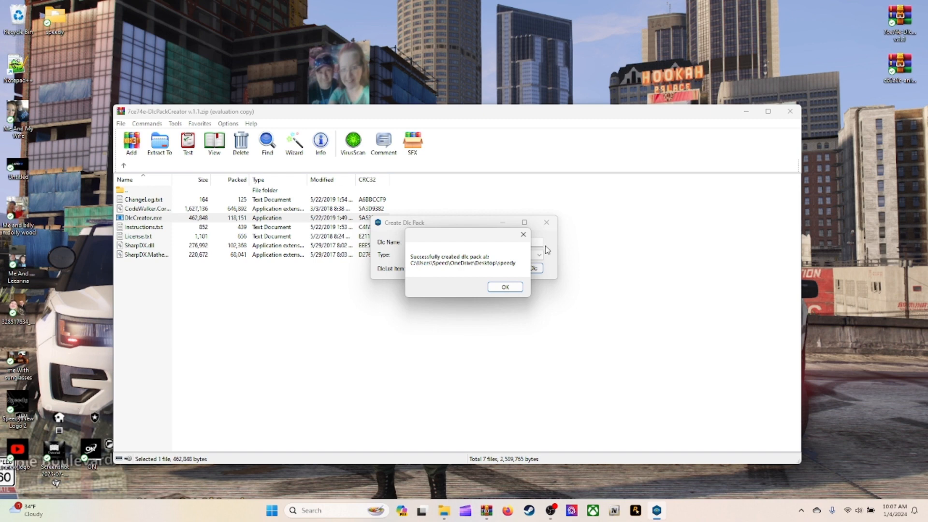
pyautogui.click(504, 287)
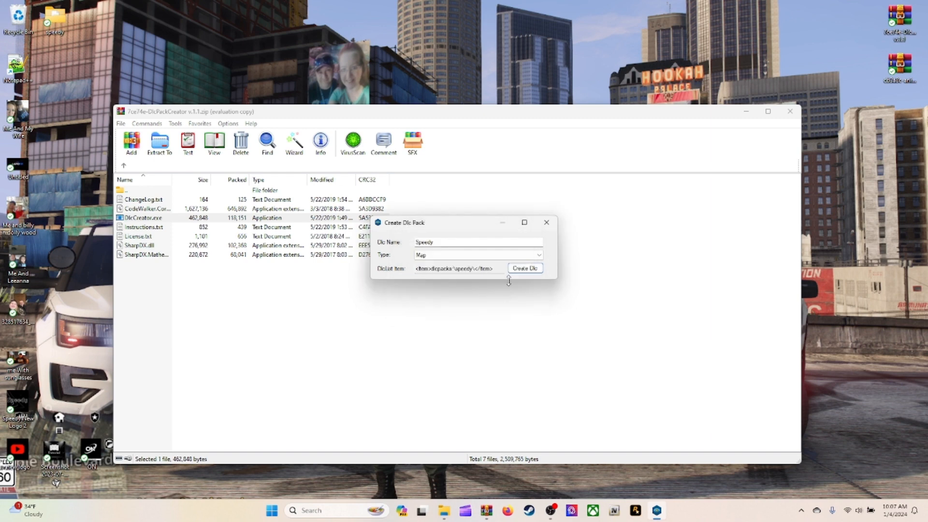
pyautogui.click(547, 223)
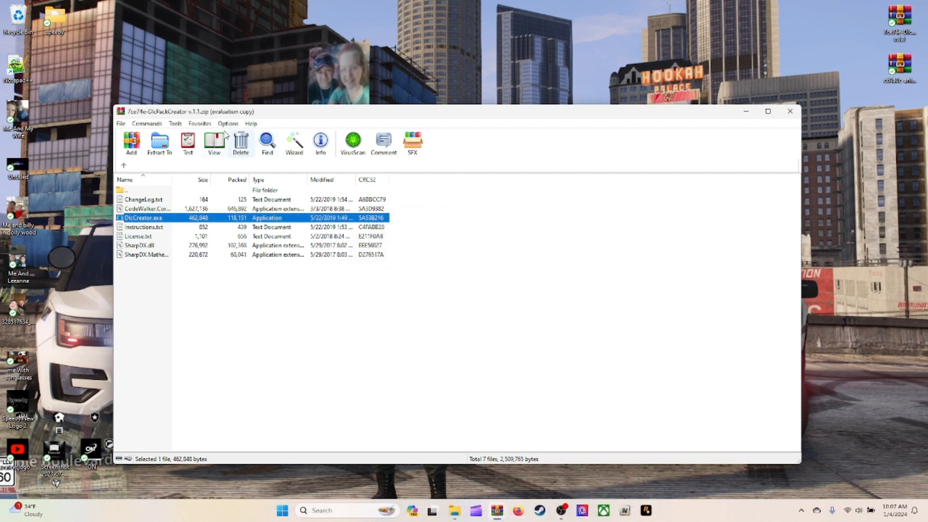
pyautogui.click(795, 117)
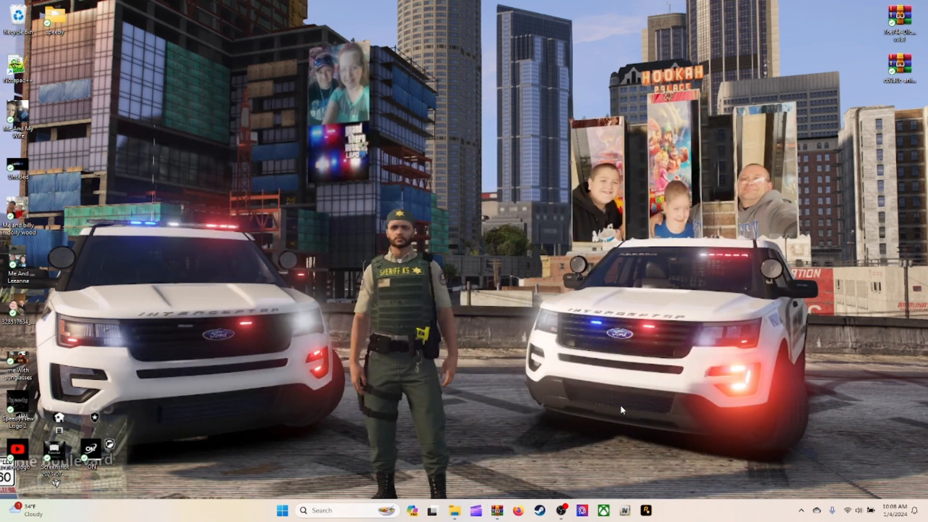
# Step: Open OpenIV for the Windows version of Grand Theft Auto V and close the File Explorer window
pyautogui.click(627, 515)
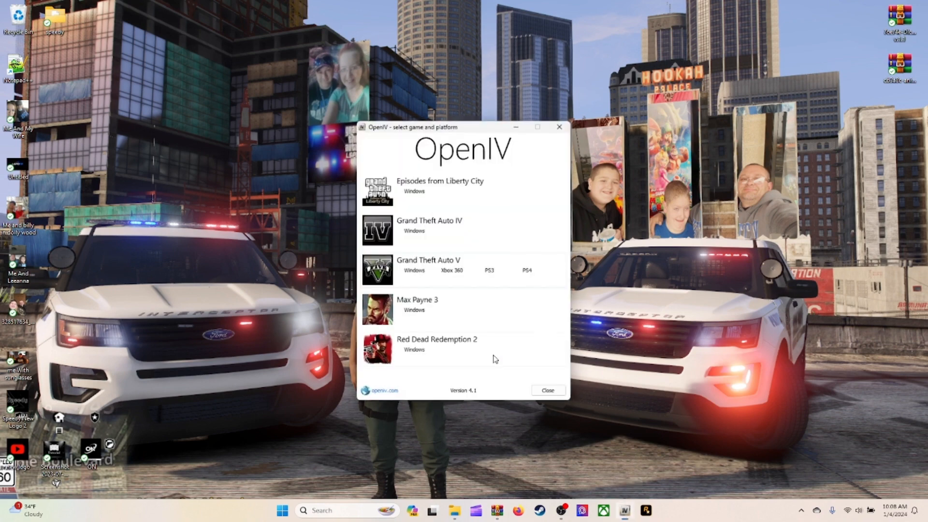
pyautogui.click(416, 272)
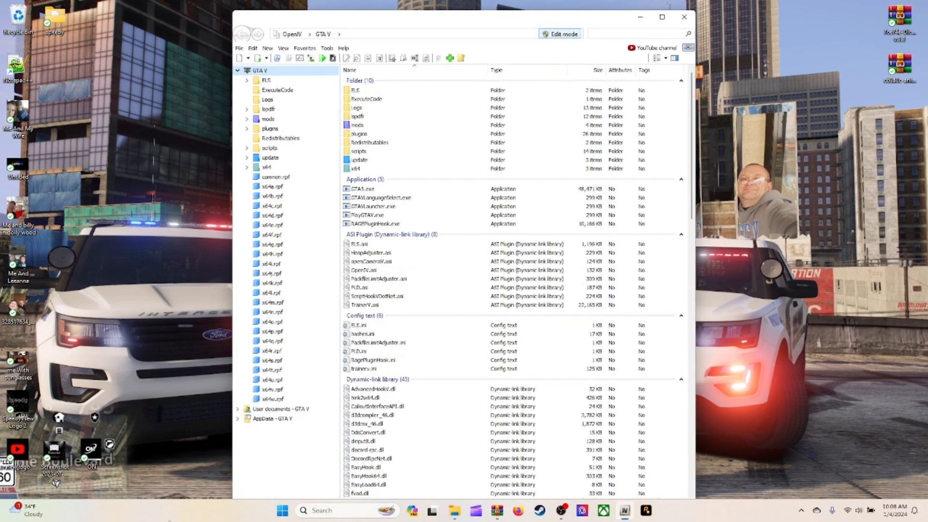
pyautogui.moveTo(452, 512)
pyautogui.rightClick(455, 511)
pyautogui.click(452, 485)
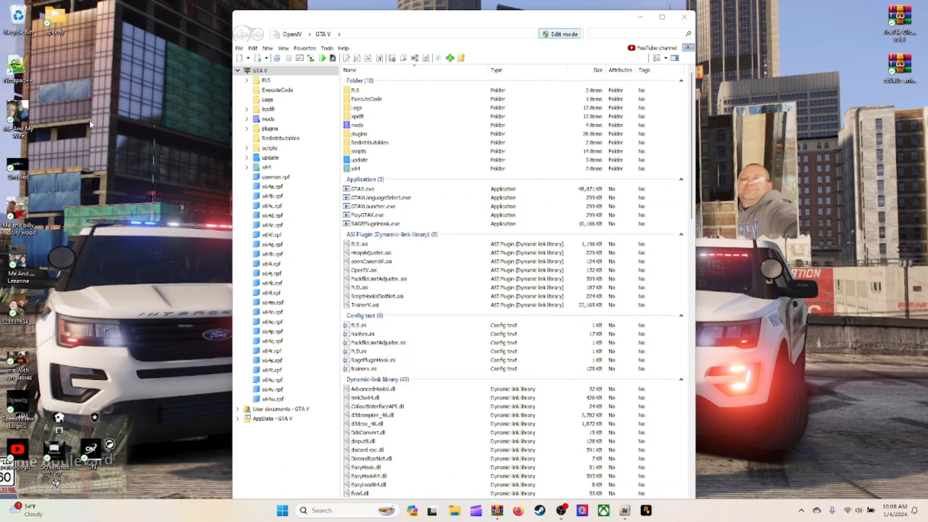
pyautogui.moveTo(48, 95); pyautogui.dragTo(3, 463)
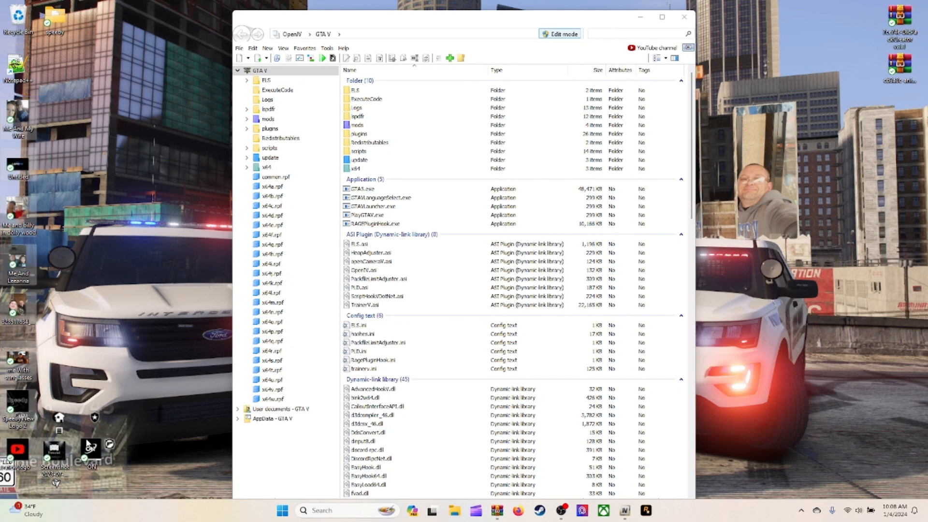
pyautogui.click(143, 439)
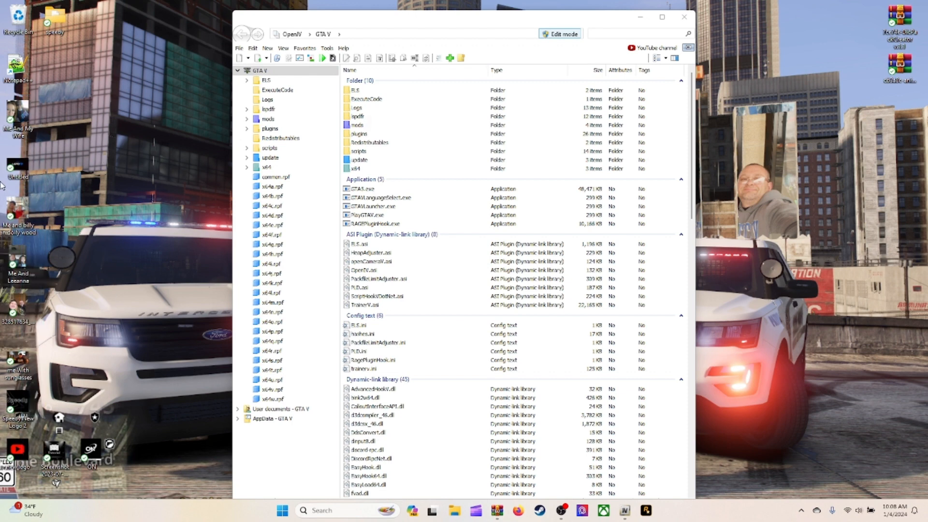
pyautogui.moveTo(17, 114)
pyautogui.mouseDown()
pyautogui.moveTo(14, 177)
pyautogui.moveTo(40, 300)
pyautogui.moveTo(3, 112)
pyautogui.mouseUp()
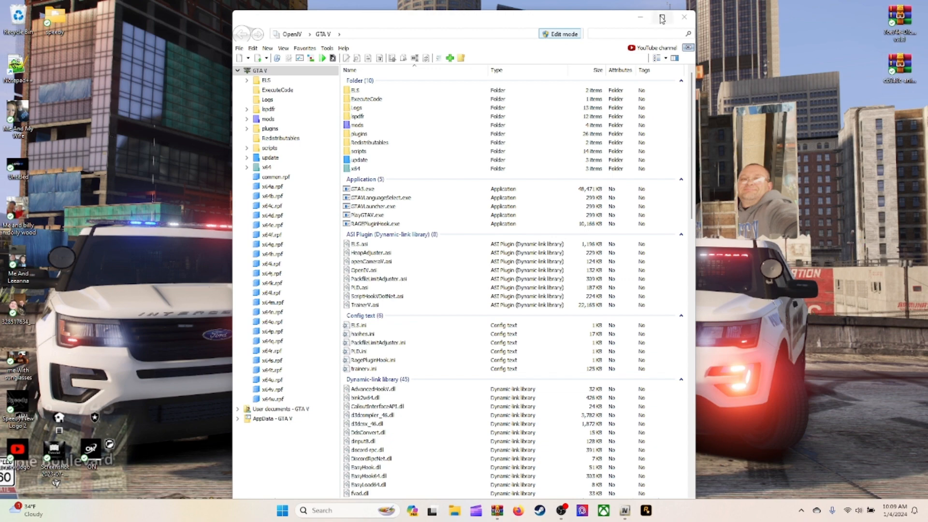
# Step: Open the animated_banner archive from the desktop and arrange it side by side with the OpenIV window
pyautogui.moveTo(660, 20)
pyautogui.click(603, 40)
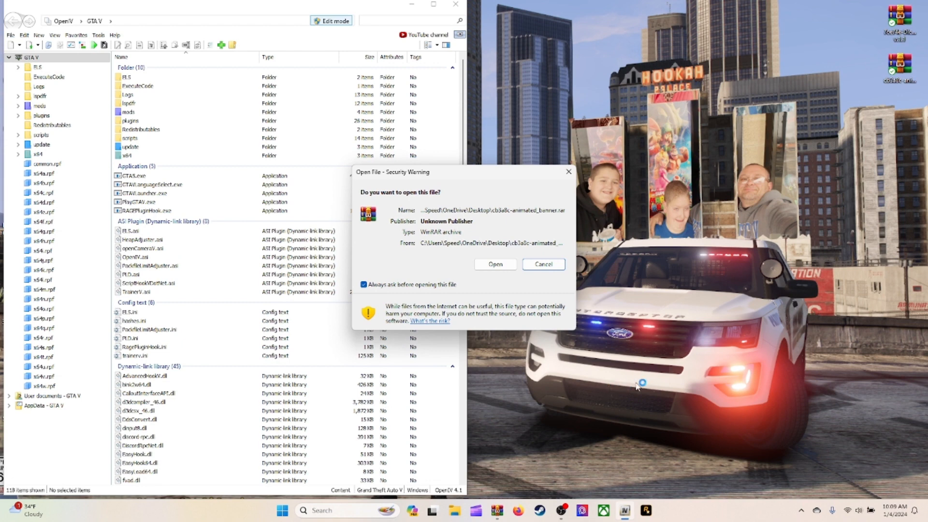
pyautogui.click(497, 265)
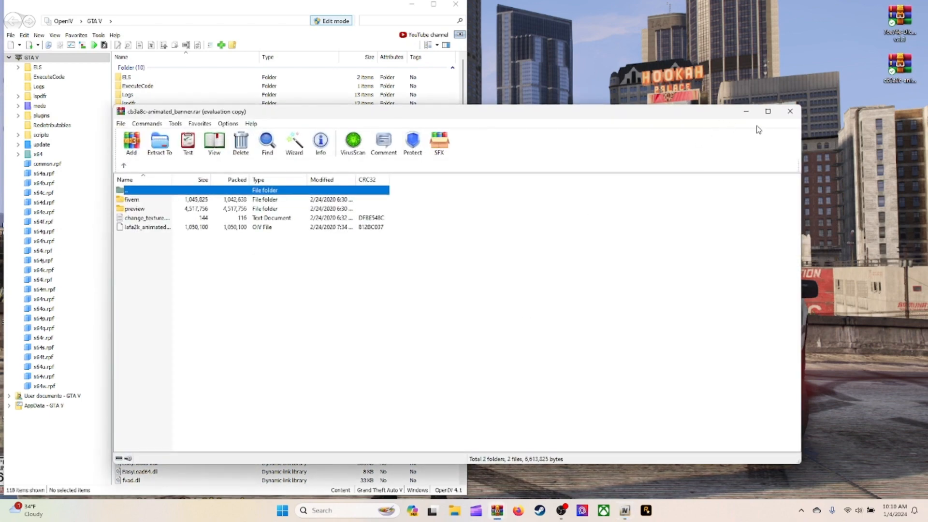
pyautogui.moveTo(766, 116)
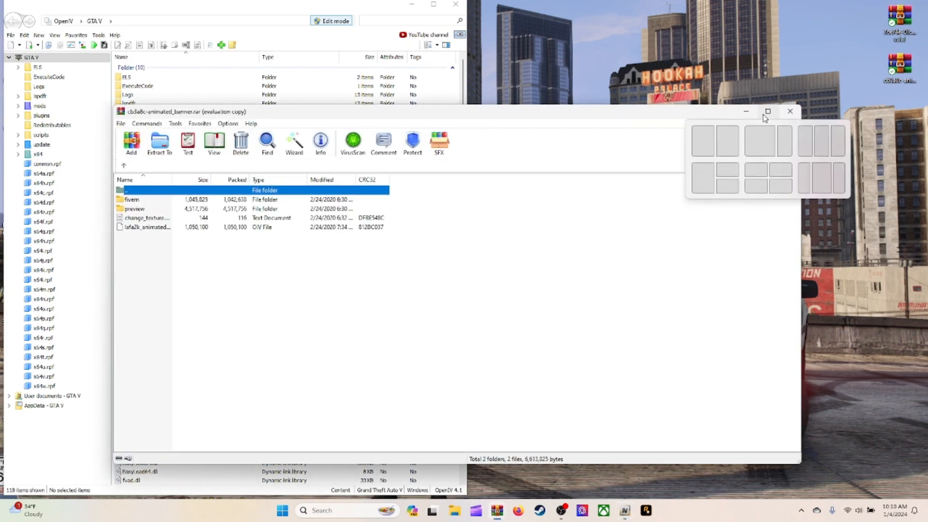
pyautogui.click(722, 144)
pyautogui.click(87, 86)
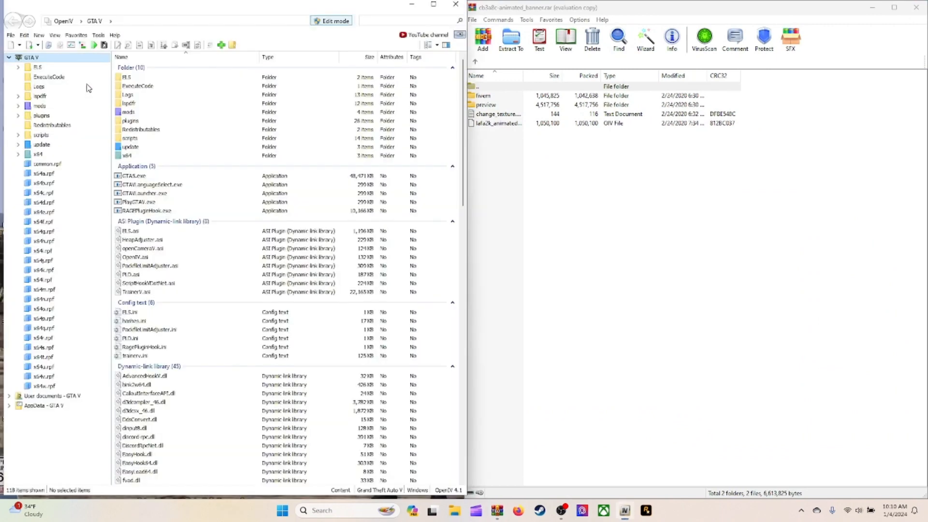
# Step: Load the lafa2k_animated_banner OIV file from the archive into OpenIV's package installer
pyautogui.click(497, 125)
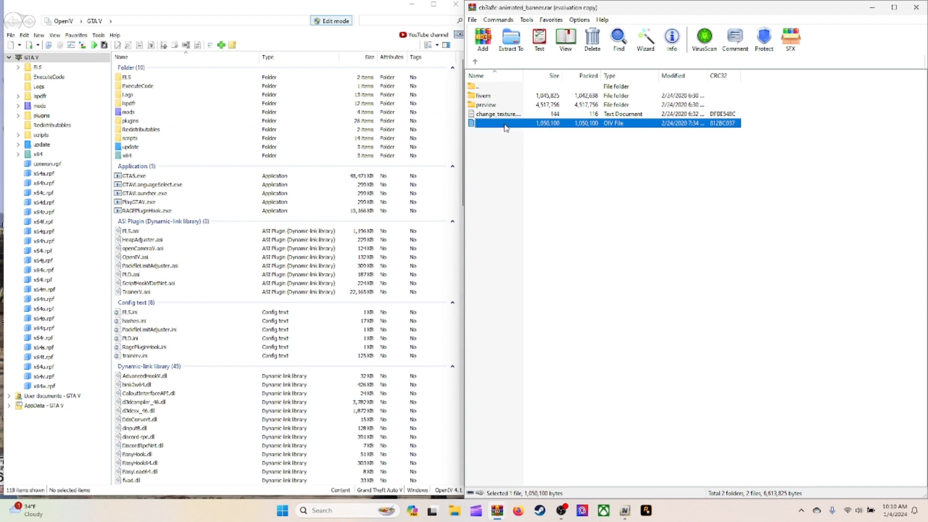
pyautogui.click(508, 146)
pyautogui.click(507, 123)
pyautogui.moveTo(506, 125); pyautogui.dragTo(235, 360)
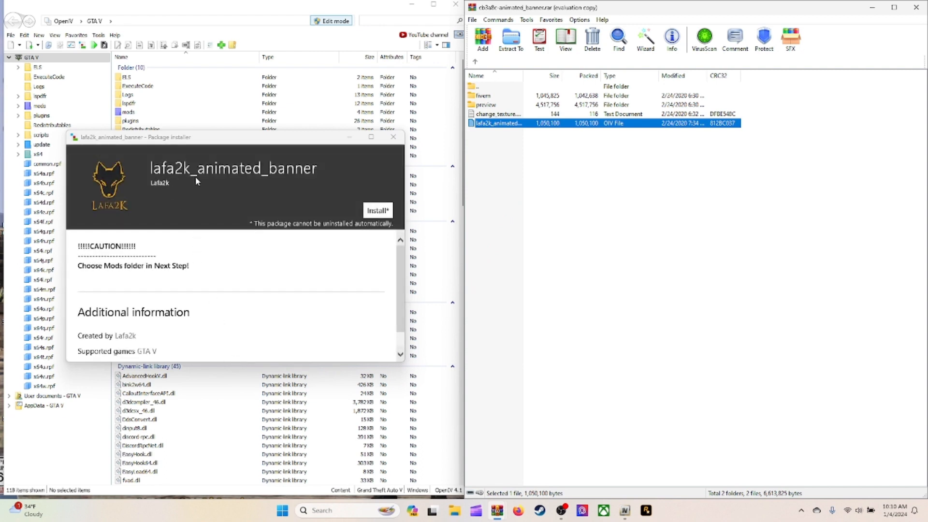
# Step: Install the lafa2k_animated_banner package into the "mods" folder, then close the installer and minimise the archive window
pyautogui.click(380, 211)
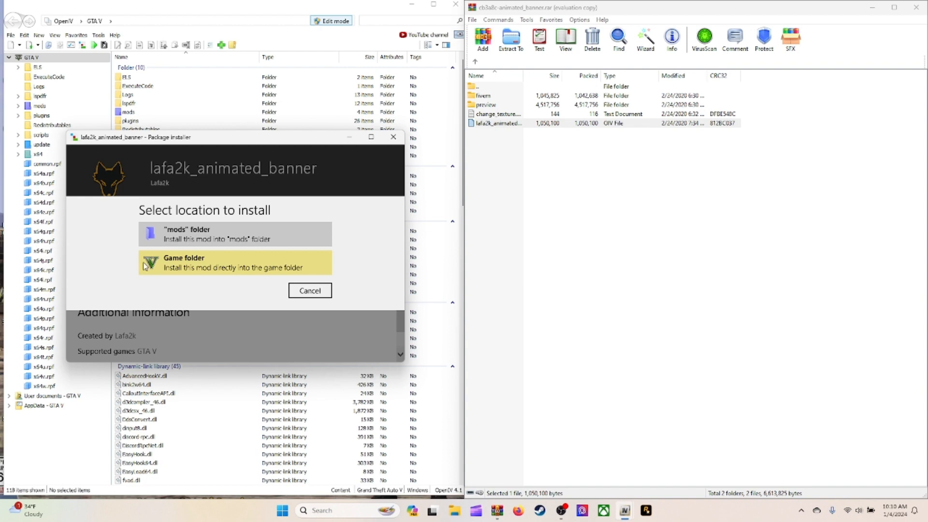
pyautogui.click(221, 229)
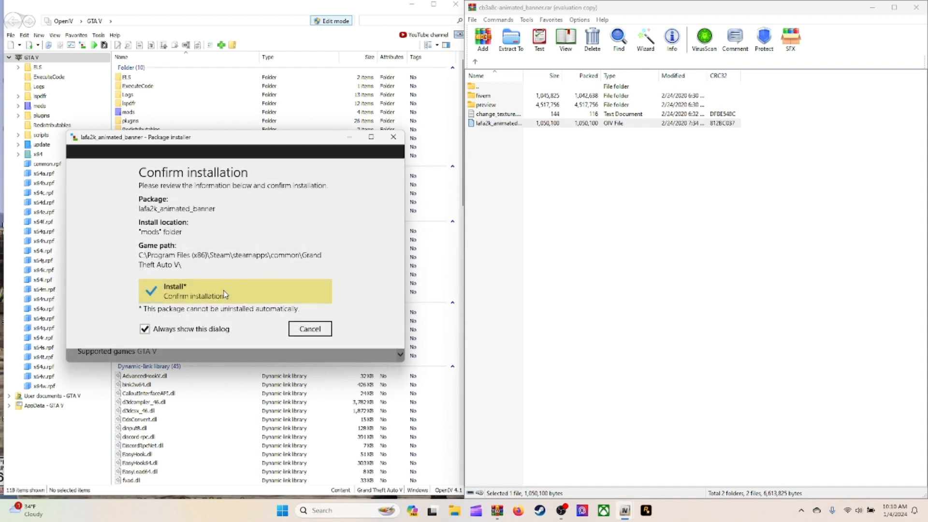
pyautogui.click(225, 294)
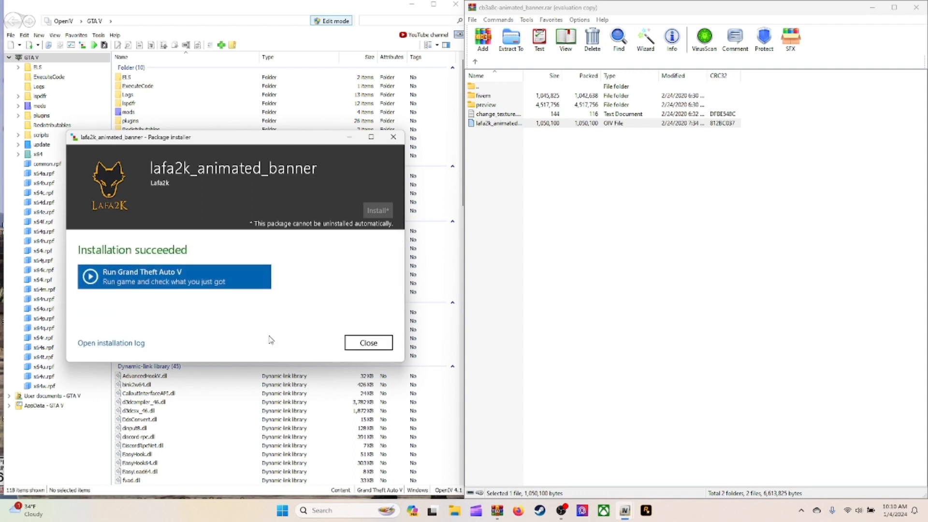
pyautogui.click(375, 345)
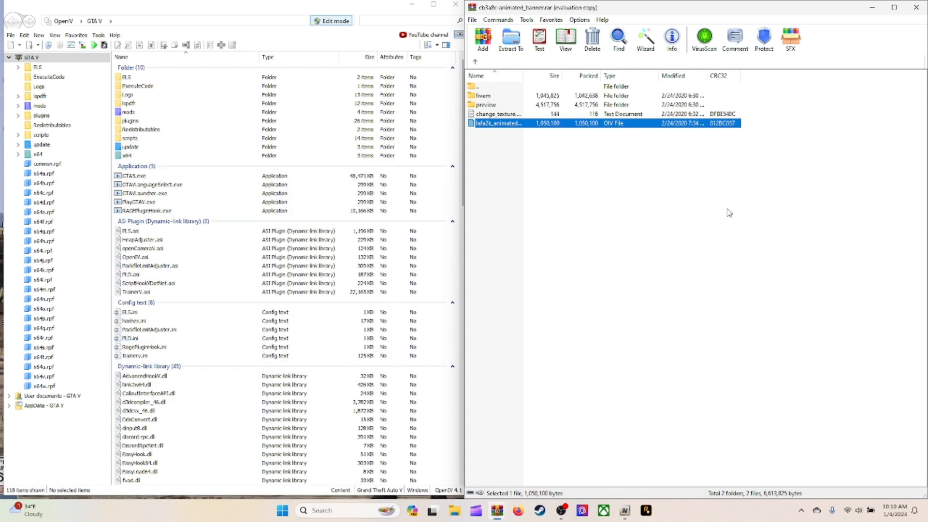
pyautogui.click(705, 221)
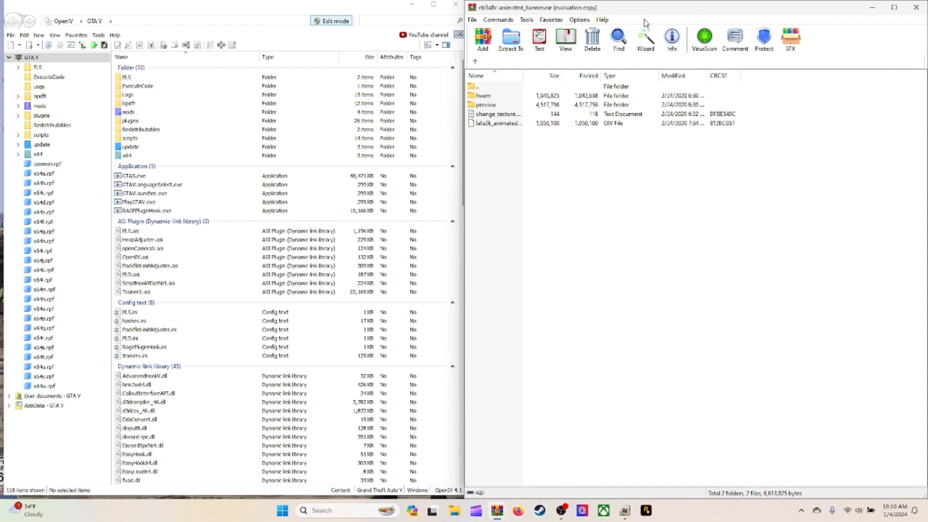
pyautogui.doubleClick(872, 14)
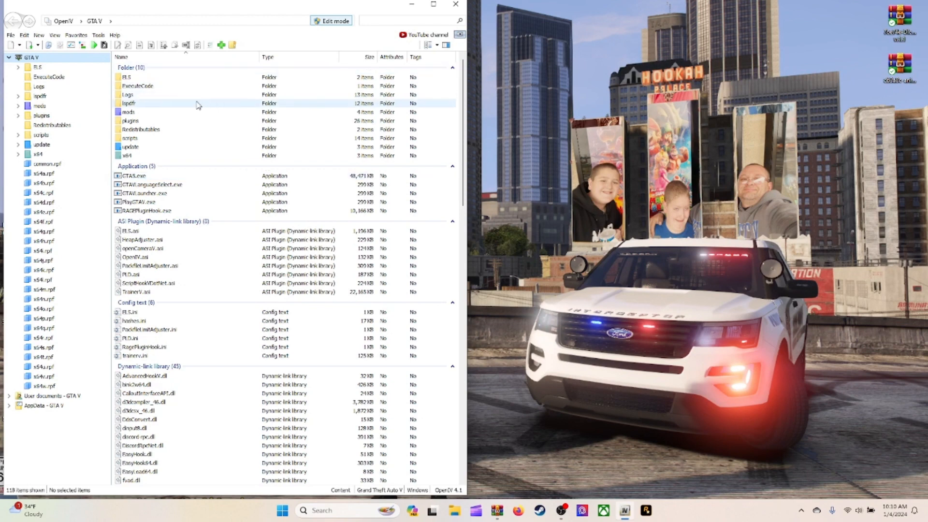
# Step: Go to the lafa2k_animated folder under mods > update > x64 > dlcpacks
pyautogui.doubleClick(161, 116)
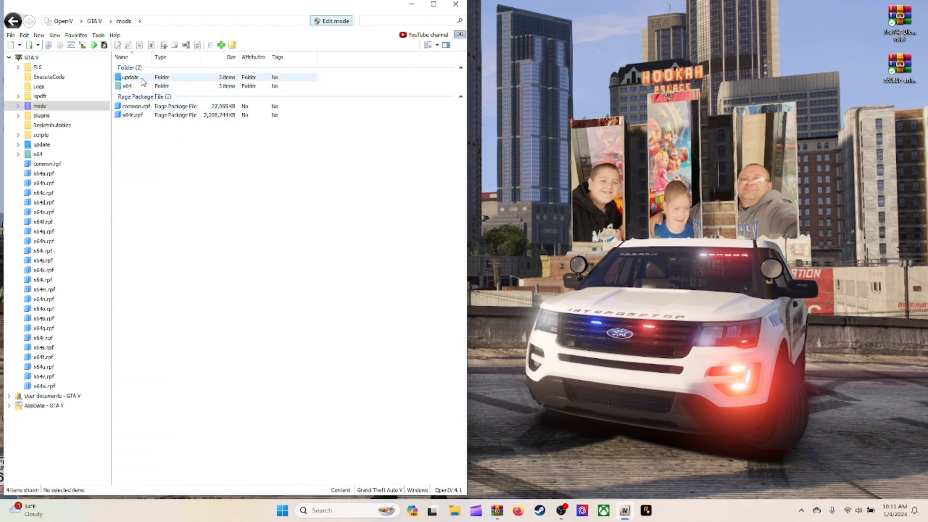
pyautogui.doubleClick(140, 78)
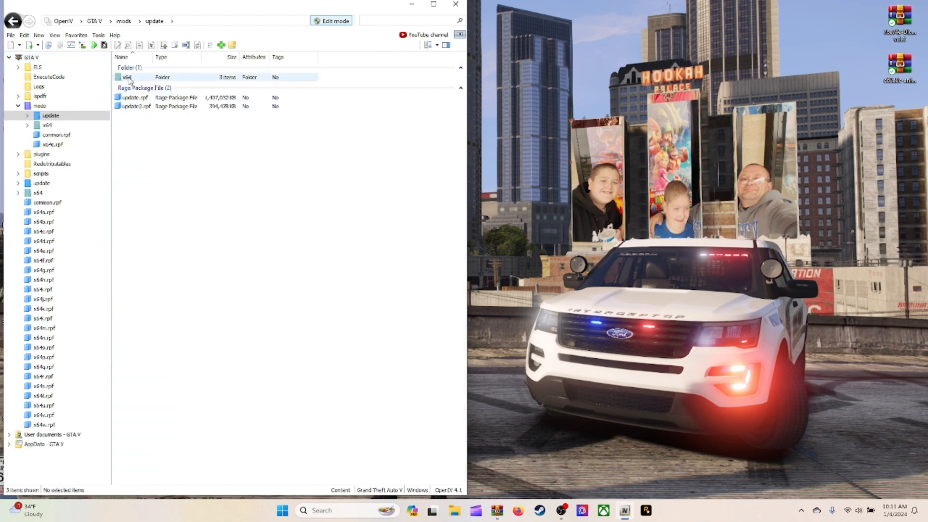
pyautogui.doubleClick(129, 78)
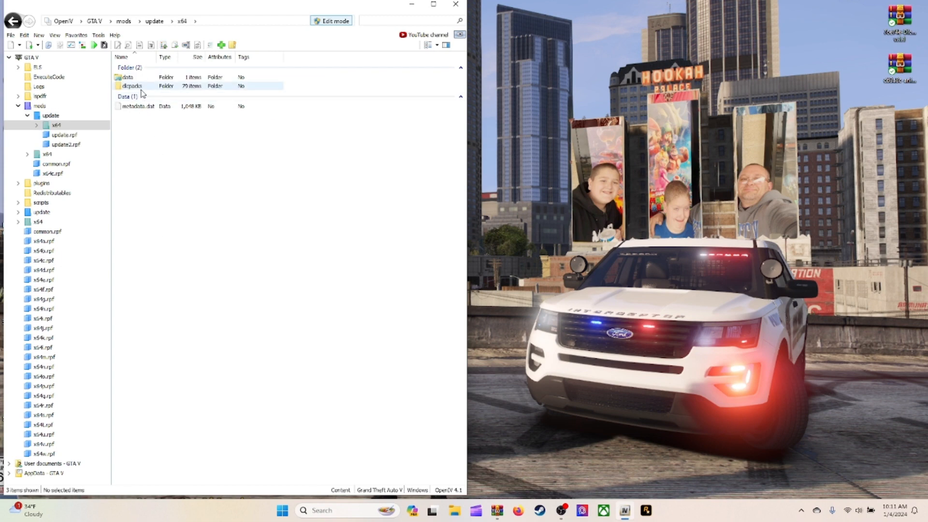
pyautogui.doubleClick(142, 90)
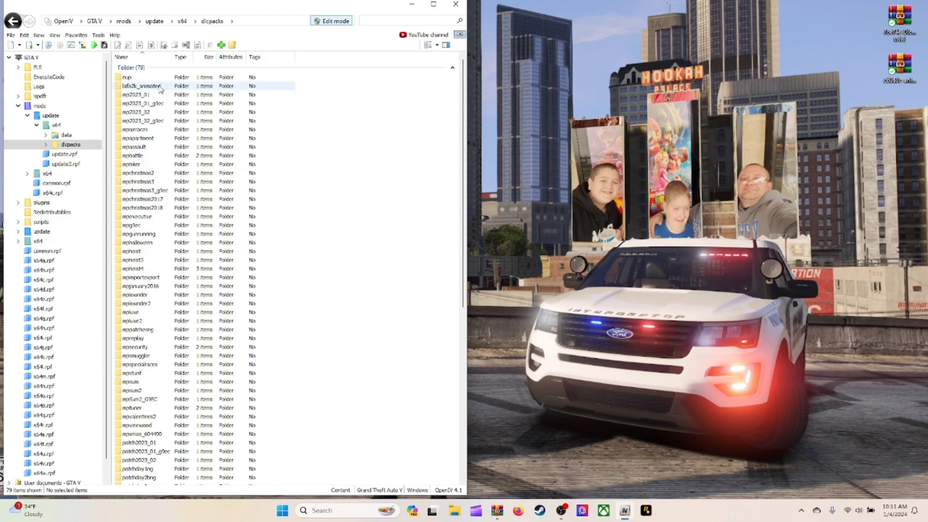
pyautogui.doubleClick(143, 86)
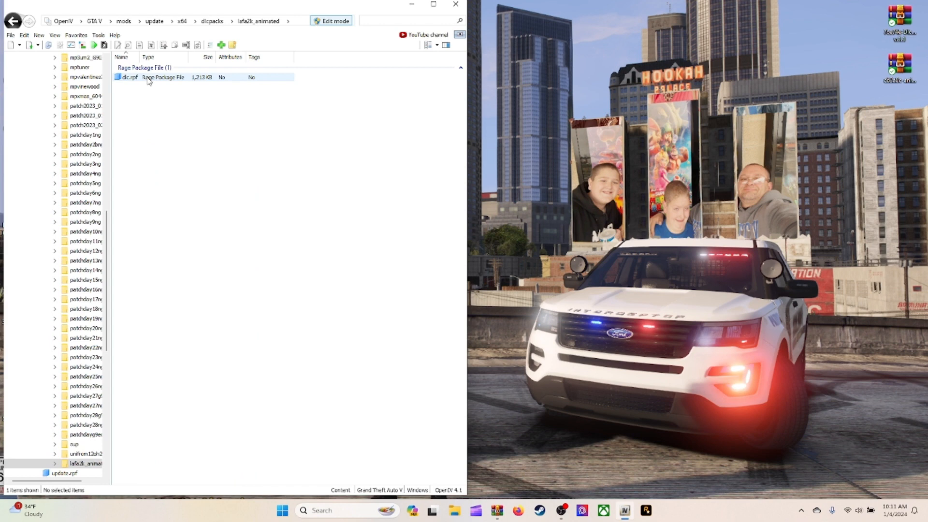
# Step: Browse through dlc.rpf to props.rpf and open the lafa2k_animation.ytd texture dictionary for editing
pyautogui.doubleClick(149, 80)
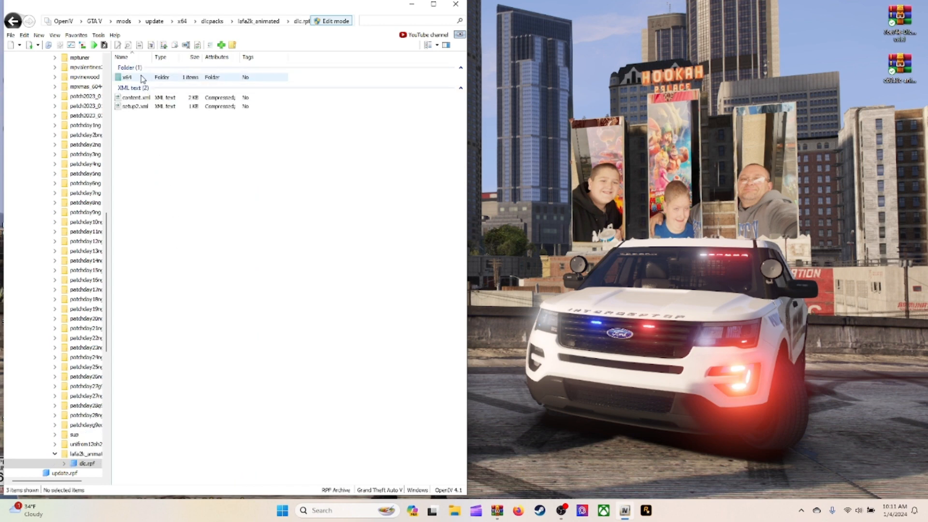
pyautogui.doubleClick(143, 78)
pyautogui.doubleClick(141, 80)
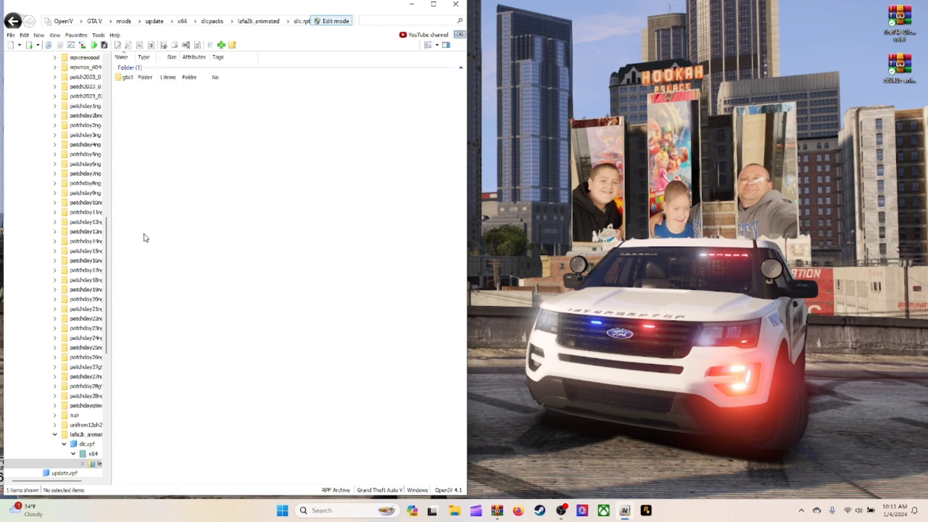
pyautogui.doubleClick(141, 78)
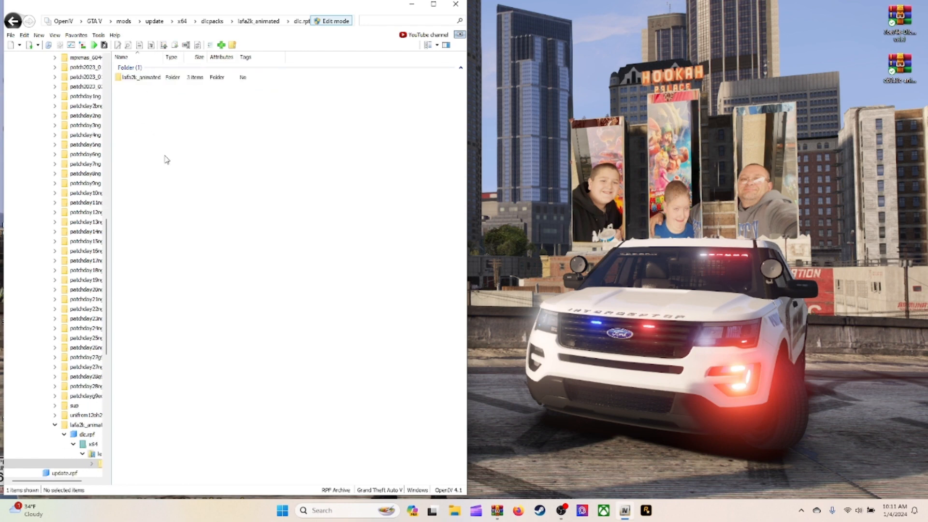
pyautogui.doubleClick(144, 82)
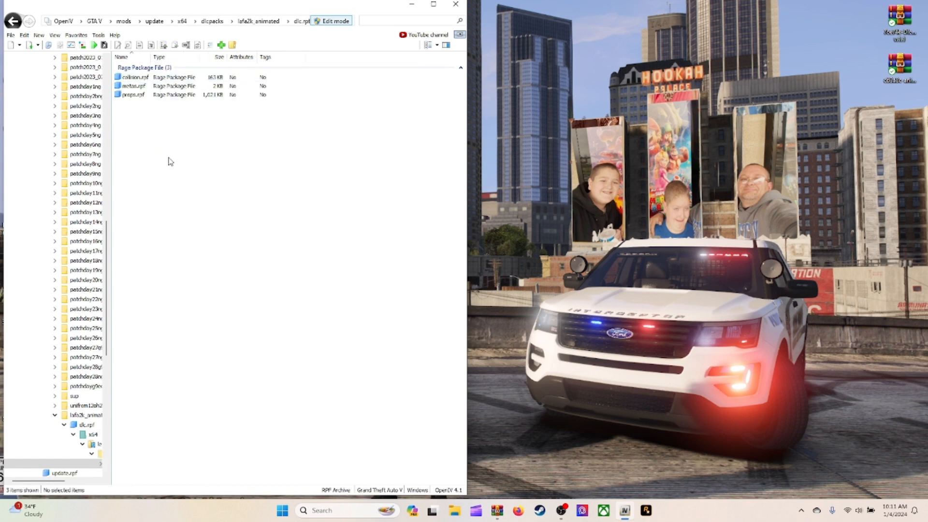
pyautogui.click(140, 95)
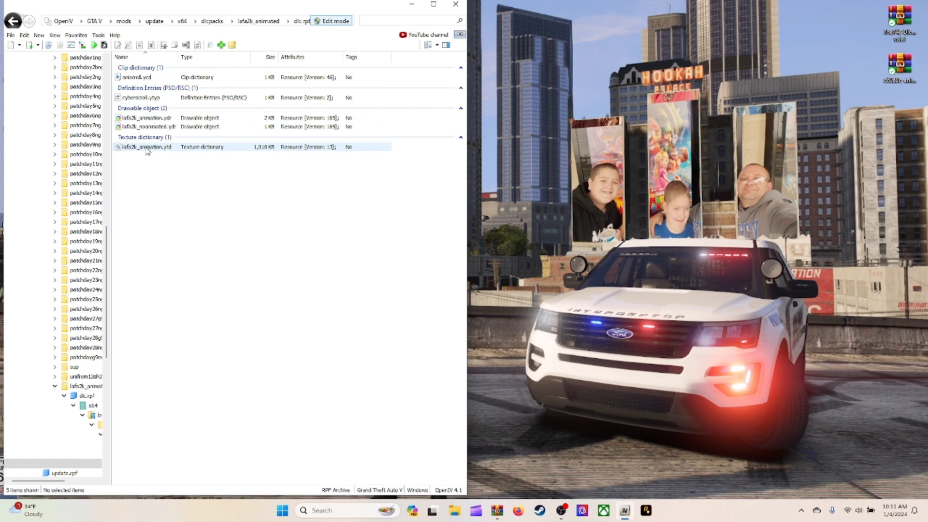
pyautogui.doubleClick(146, 148)
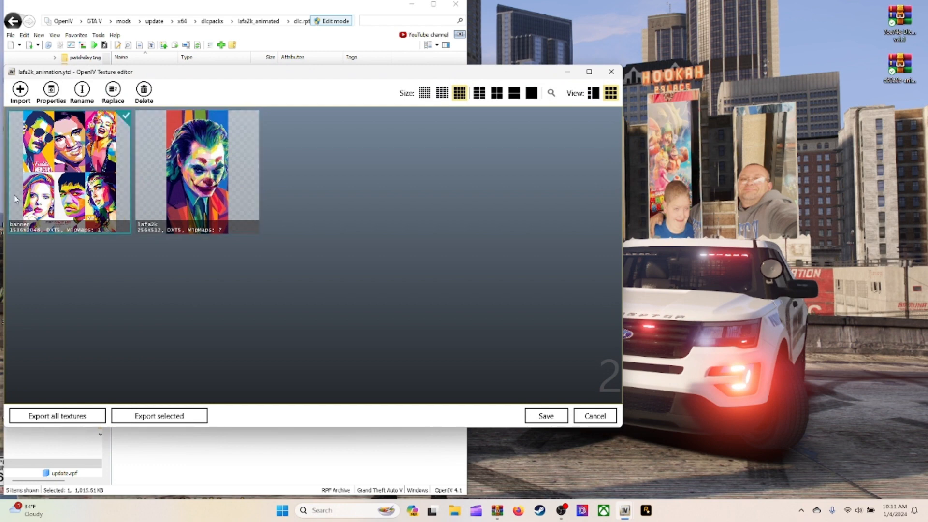
# Step: Export the lafa2k and banner textures to the desktop and close the texture editor without saving
pyautogui.click(203, 189)
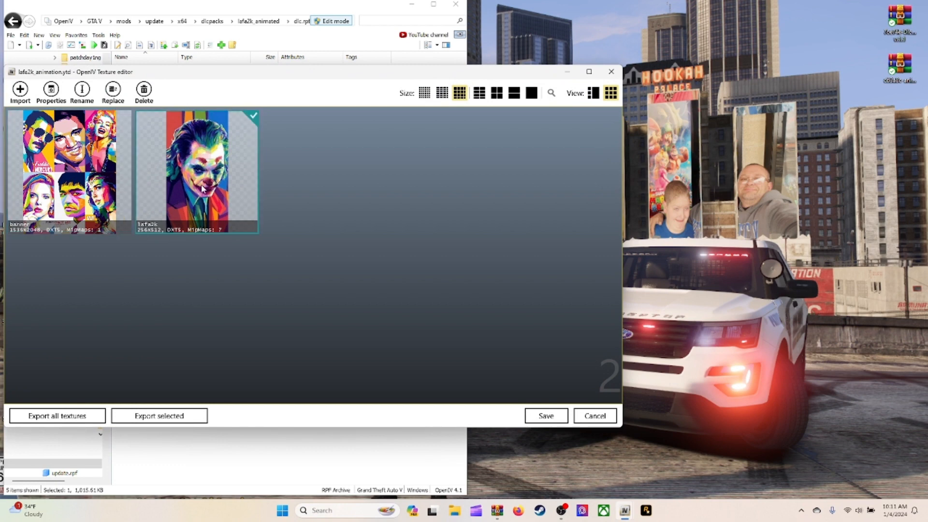
pyautogui.click(62, 175)
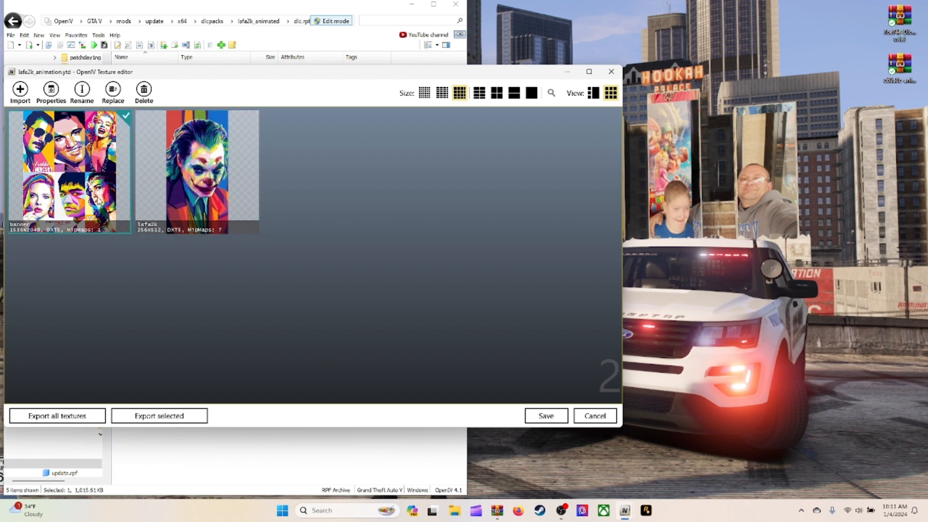
pyautogui.click(178, 183)
pyautogui.click(92, 186)
pyautogui.click(178, 182)
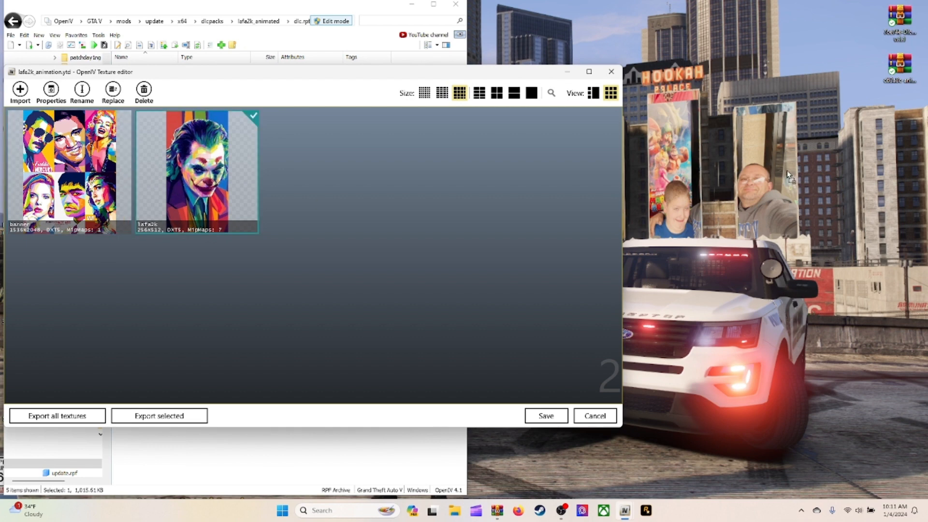
pyautogui.moveTo(816, 7); pyautogui.dragTo(817, 14)
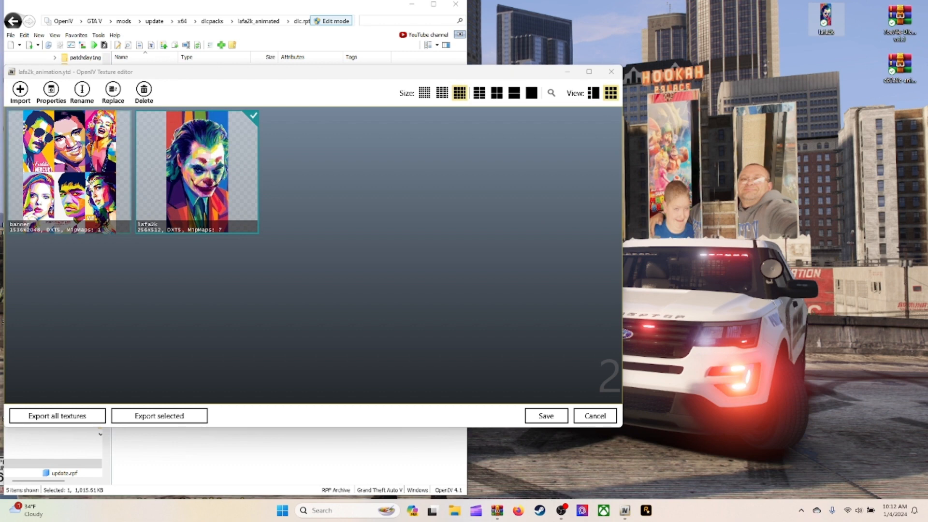
pyautogui.click(62, 168)
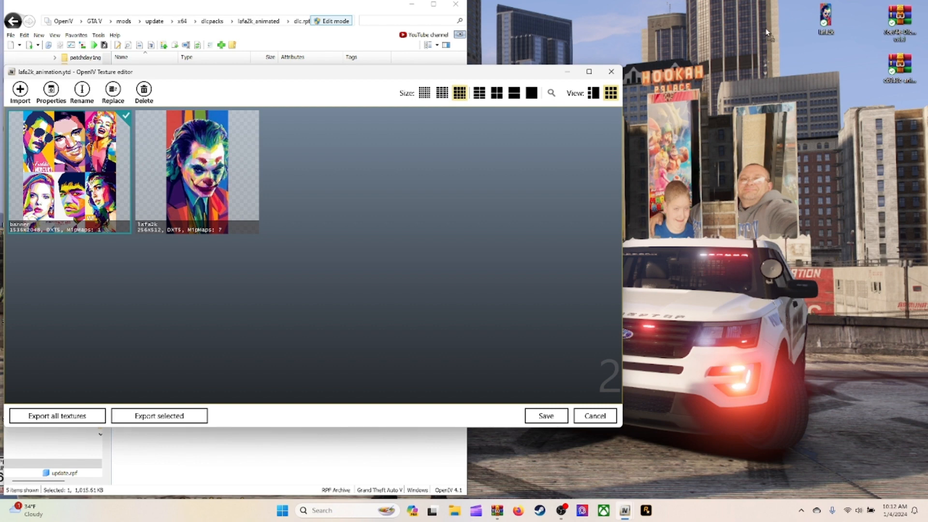
pyautogui.moveTo(767, 30); pyautogui.dragTo(767, 16)
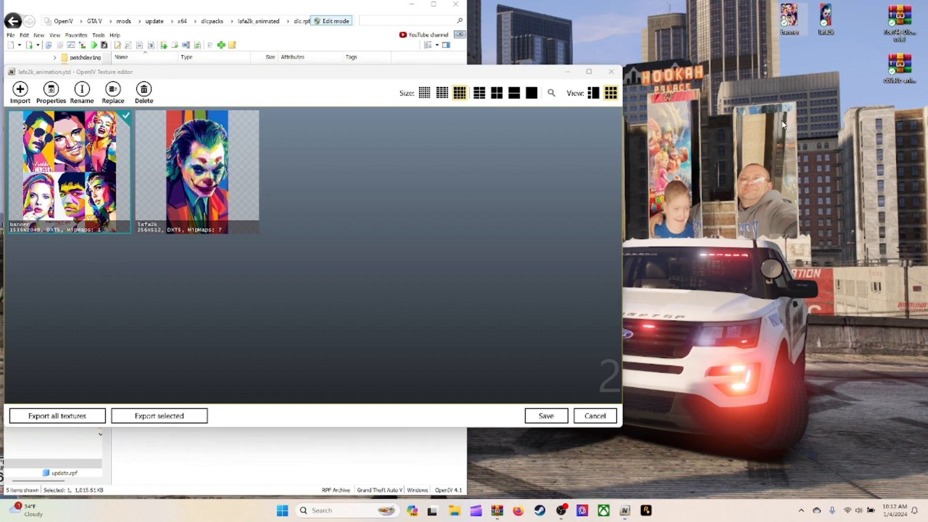
pyautogui.click(605, 417)
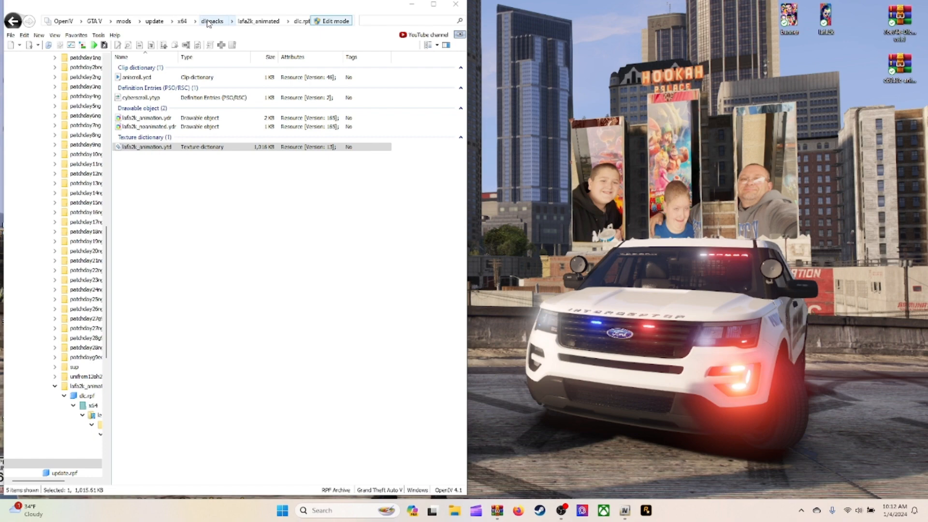
# Step: Delete the lafa2k_animated folder from the mods dlcpacks folder
pyautogui.click(209, 22)
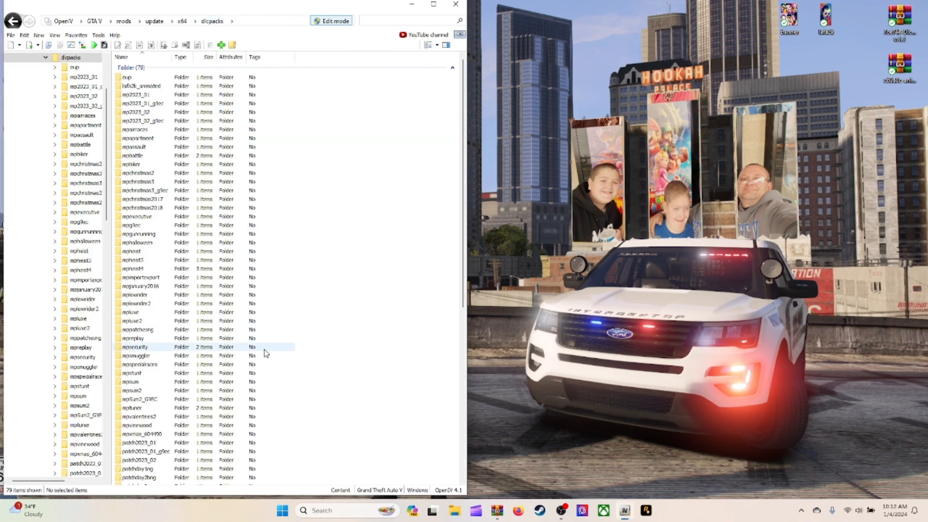
pyautogui.click(157, 88)
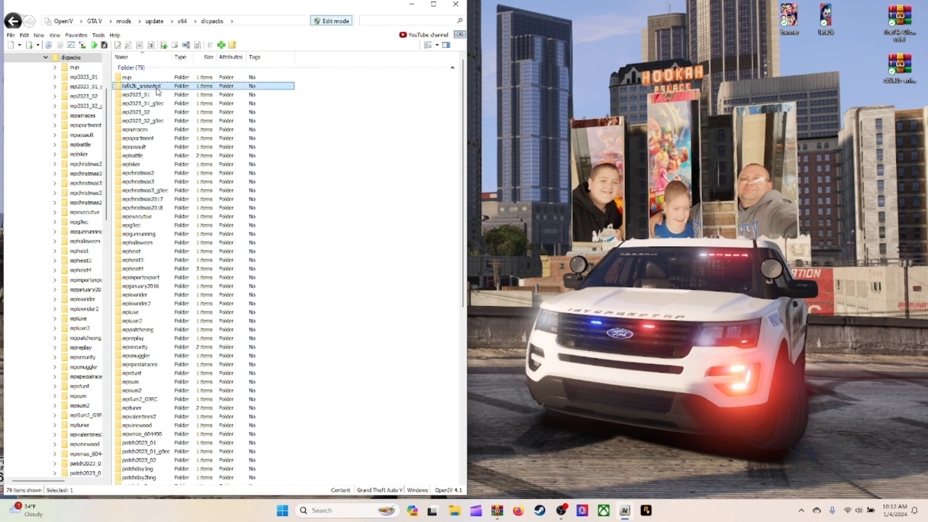
pyautogui.rightClick(158, 92)
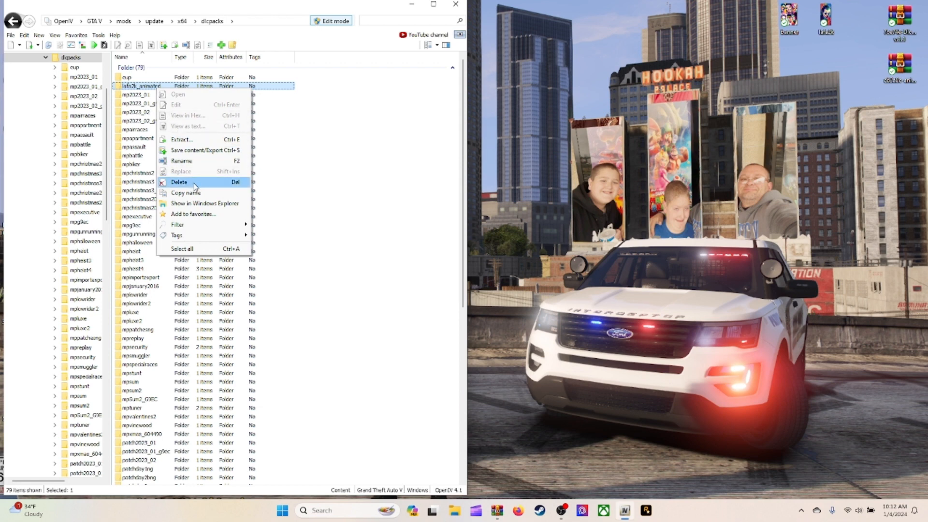
pyautogui.click(195, 185)
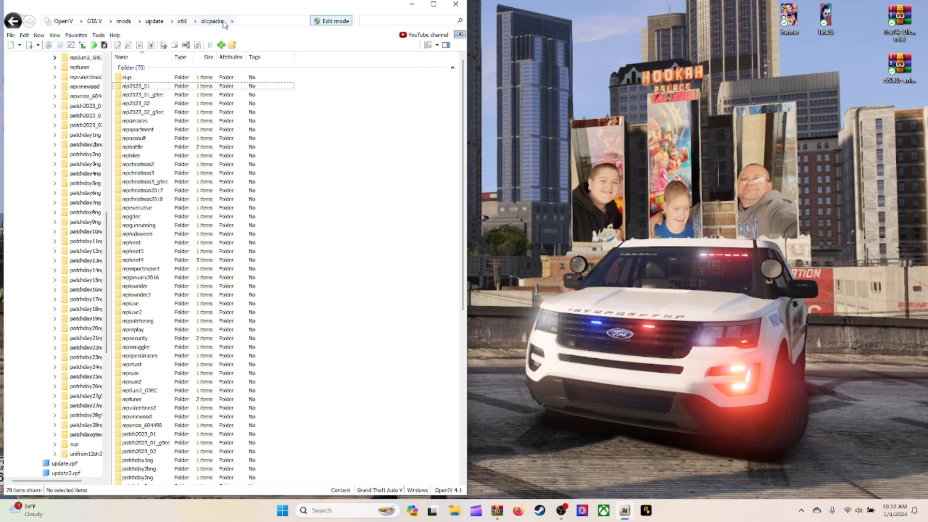
pyautogui.click(76, 36)
pyautogui.click(81, 47)
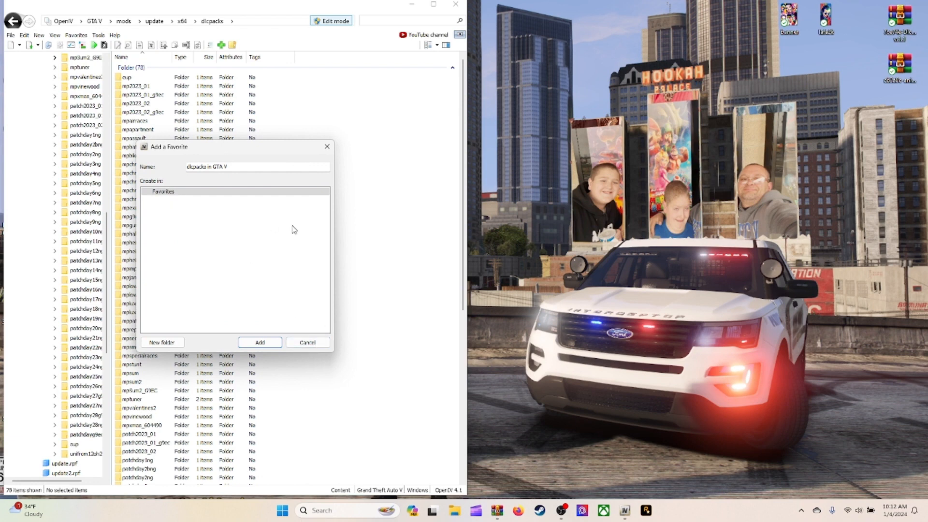
pyautogui.click(308, 343)
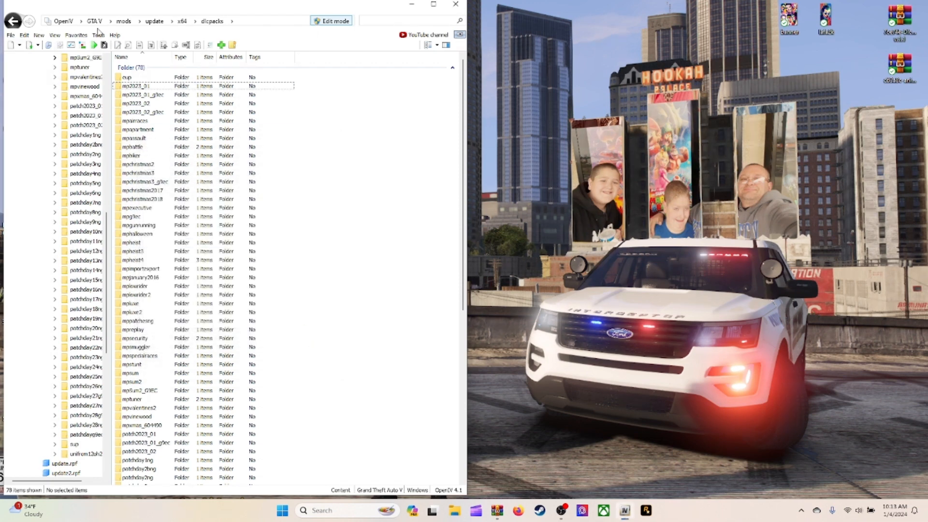
# Step: Jump to the dlcpacks and data folders through the saved favorites DLC PACKS and DLC LIST + GAME CONFIG
pyautogui.click(76, 35)
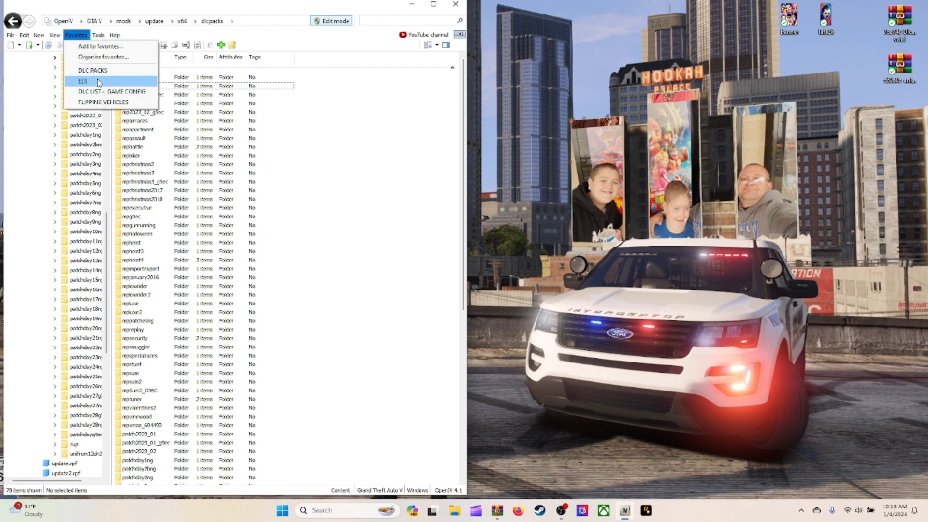
pyautogui.click(98, 72)
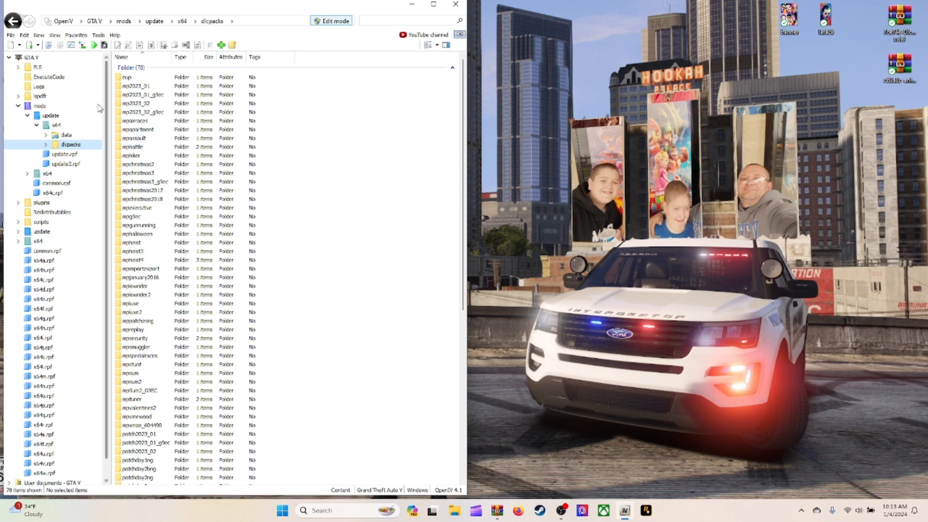
pyautogui.click(10, 35)
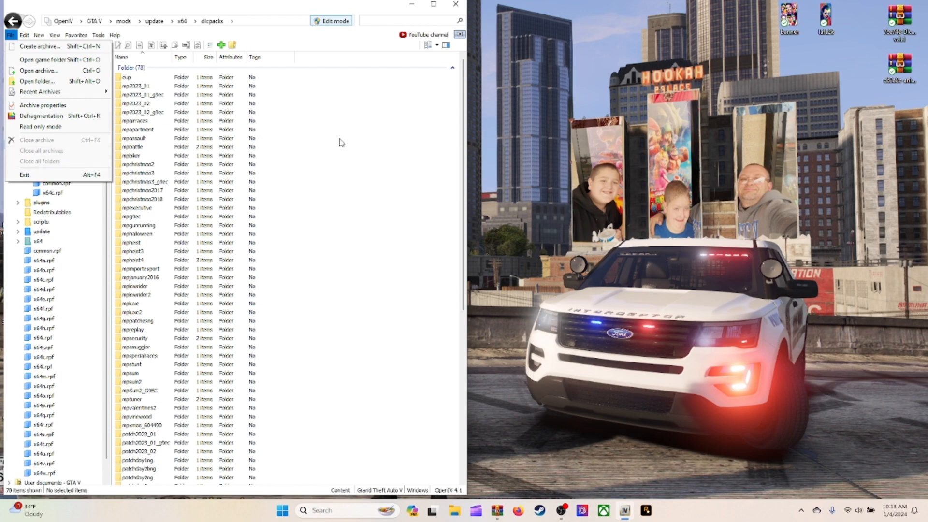
pyautogui.click(339, 139)
pyautogui.click(94, 21)
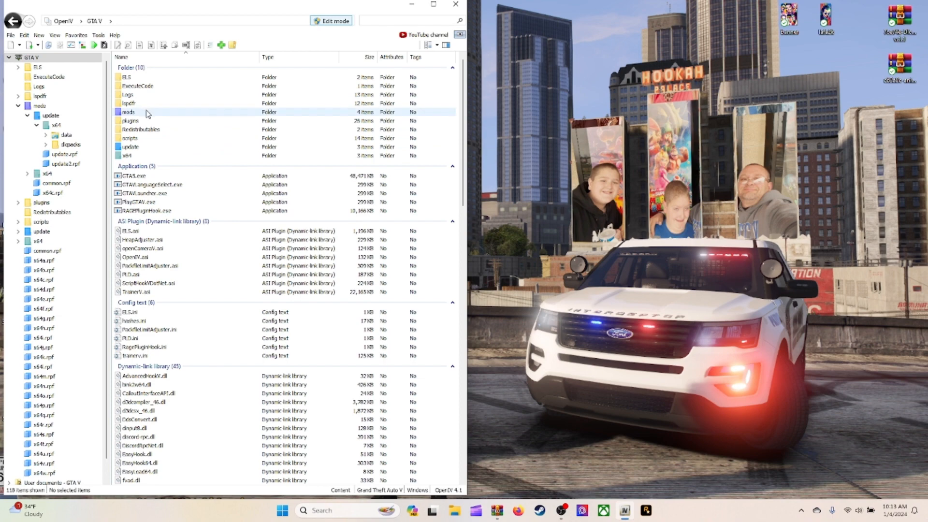
pyautogui.click(76, 35)
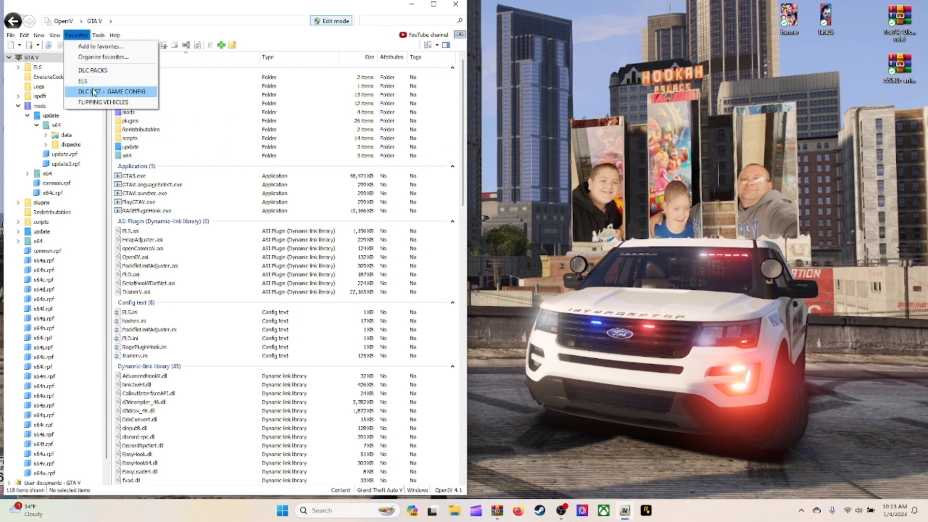
pyautogui.click(94, 92)
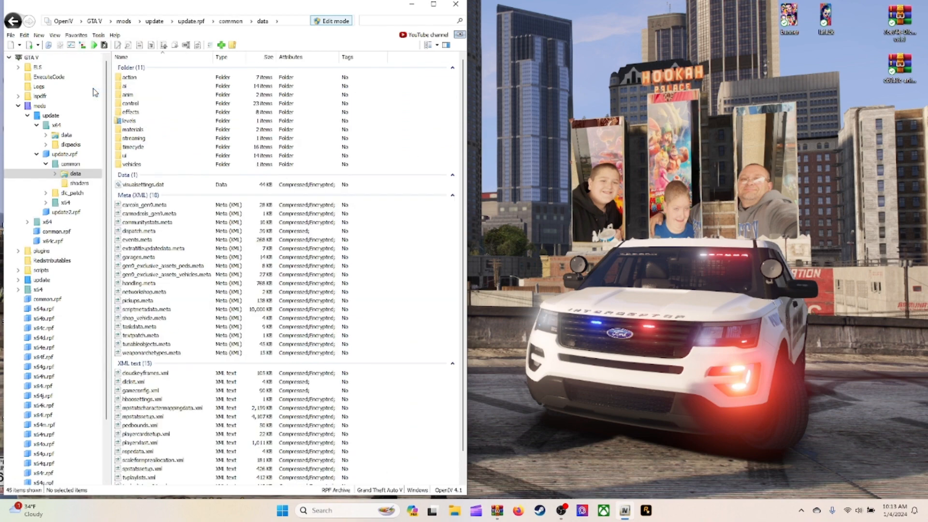
# Step: Browse from the GTA V root to the data folder under mods > update > update.rpf > common
pyautogui.click(96, 22)
pyautogui.doubleClick(140, 112)
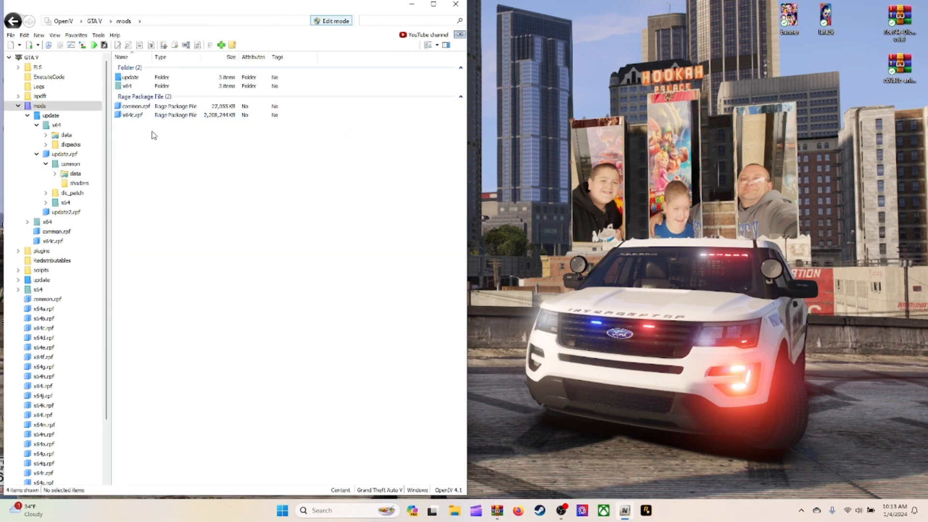
pyautogui.click(144, 79)
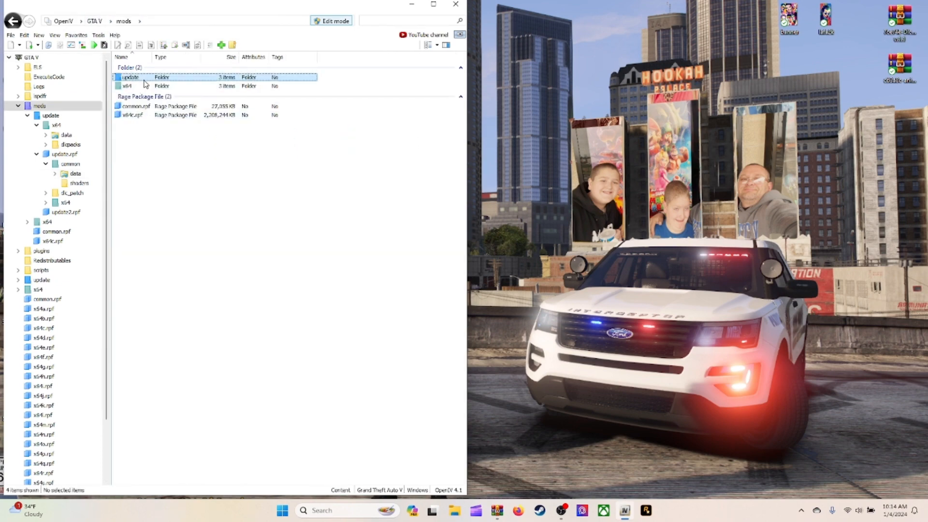
pyautogui.doubleClick(144, 80)
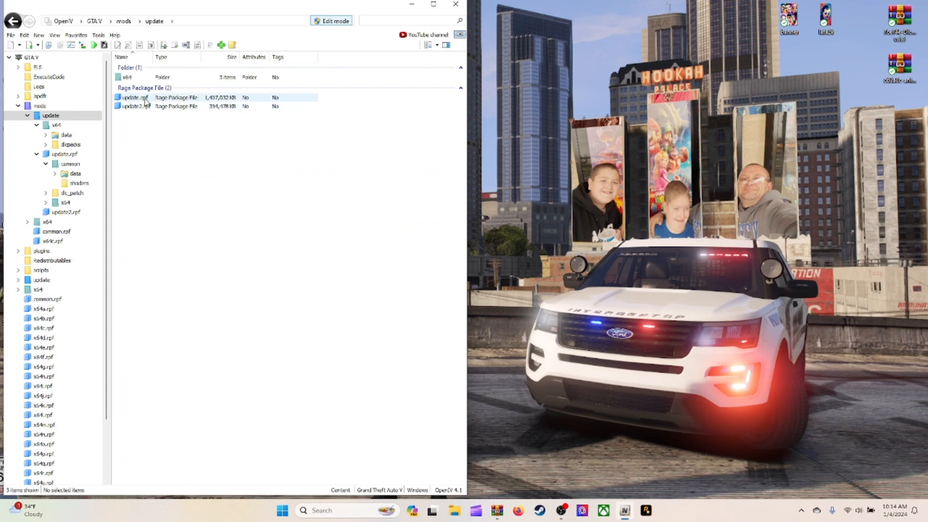
pyautogui.doubleClick(146, 101)
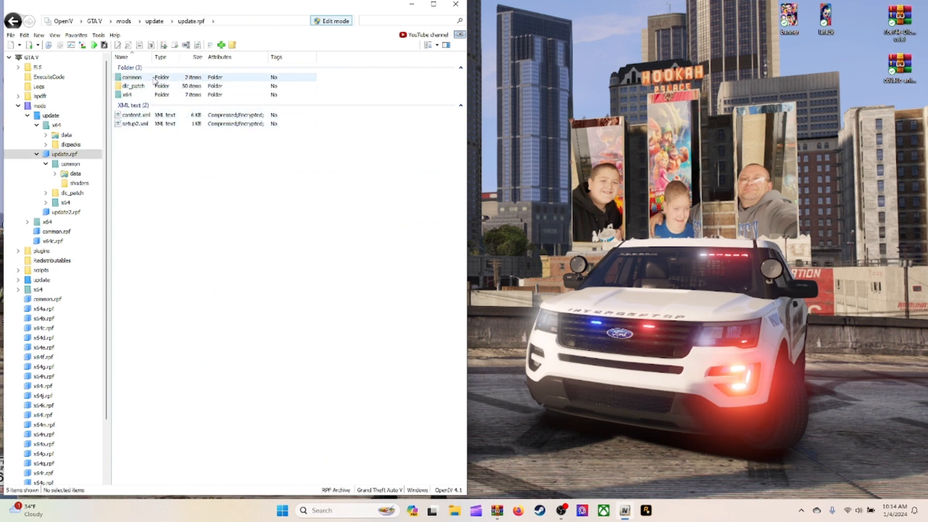
pyautogui.doubleClick(155, 80)
pyautogui.doubleClick(155, 78)
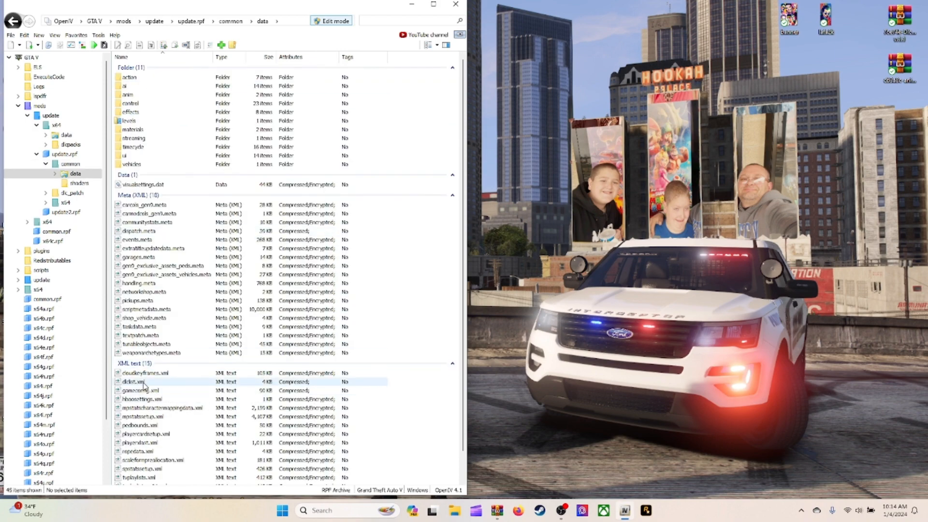
pyautogui.click(77, 37)
pyautogui.click(80, 46)
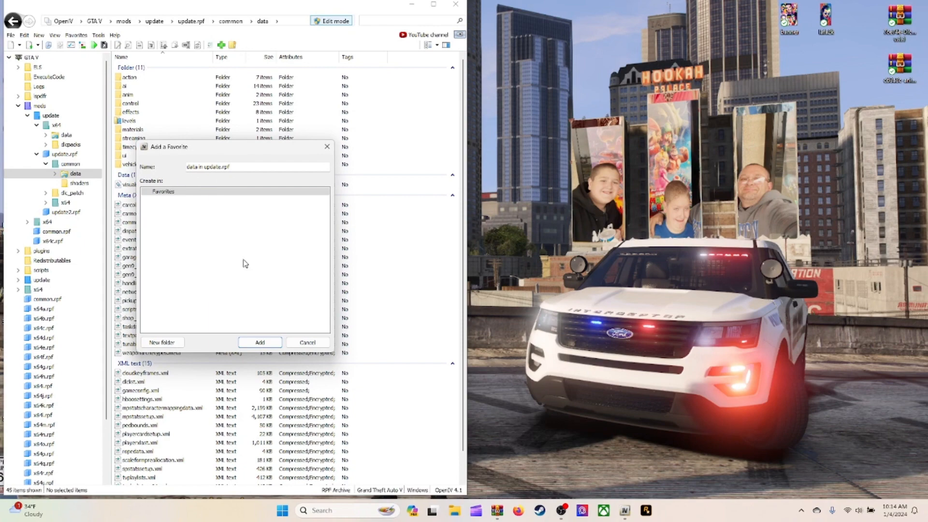
pyautogui.click(306, 342)
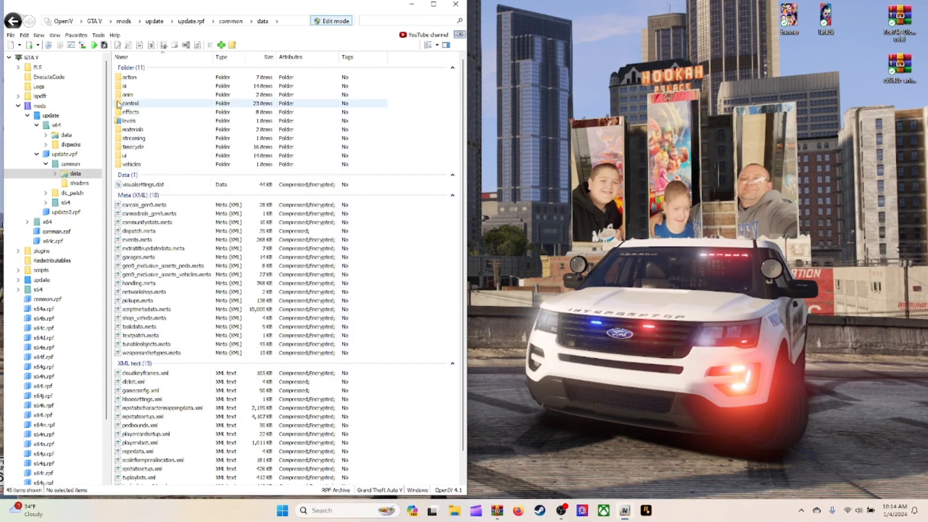
pyautogui.click(76, 35)
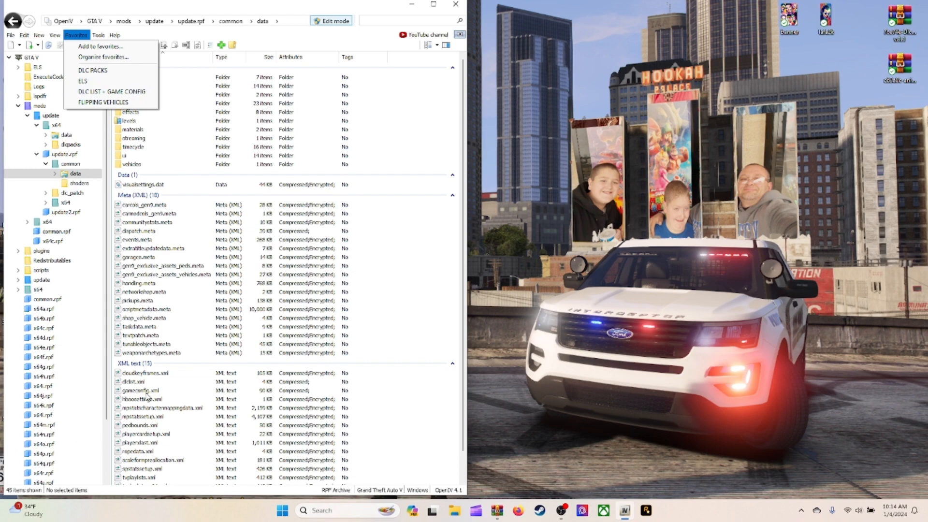
pyautogui.click(115, 35)
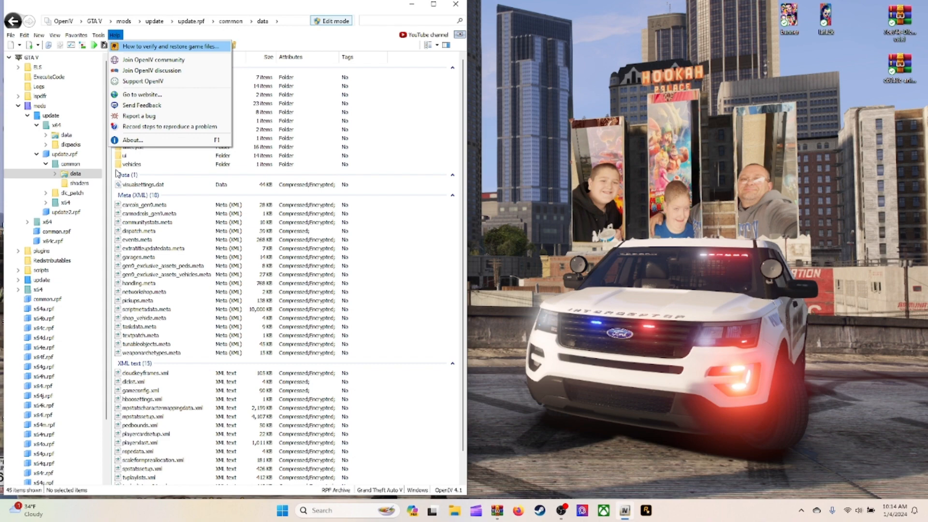
pyautogui.moveTo(83, 38)
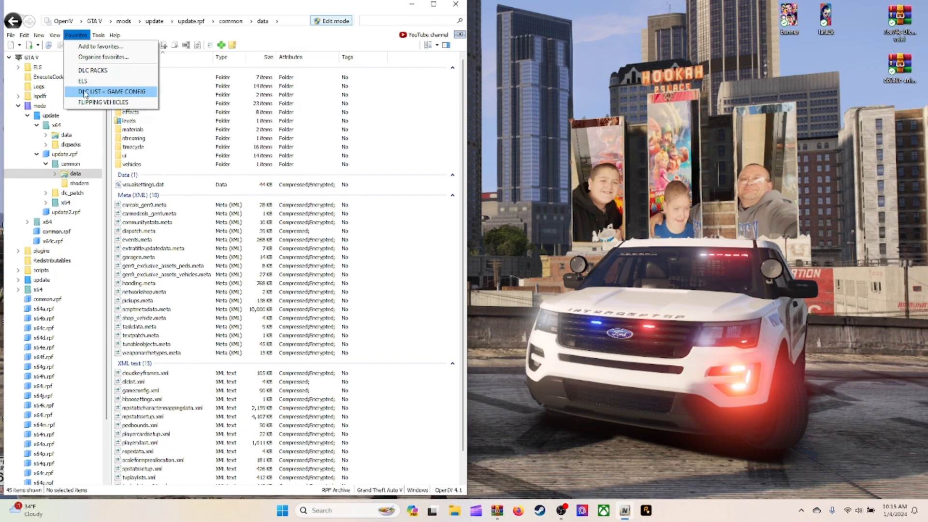
pyautogui.click(436, 117)
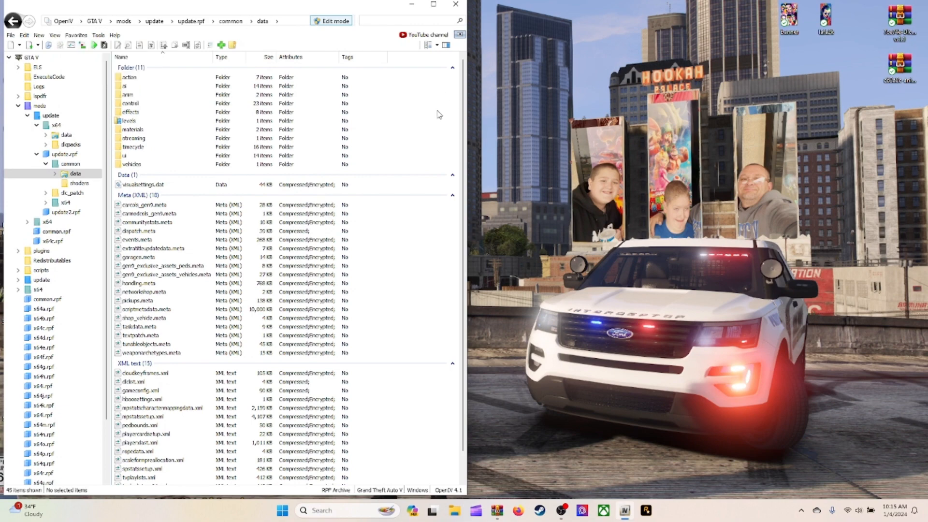
# Step: Delete the dlcpacks:\lafa2k_animated\ item and its empty line from the end of dlclist.xml and save the file
pyautogui.click(148, 382)
pyautogui.rightClick(148, 386)
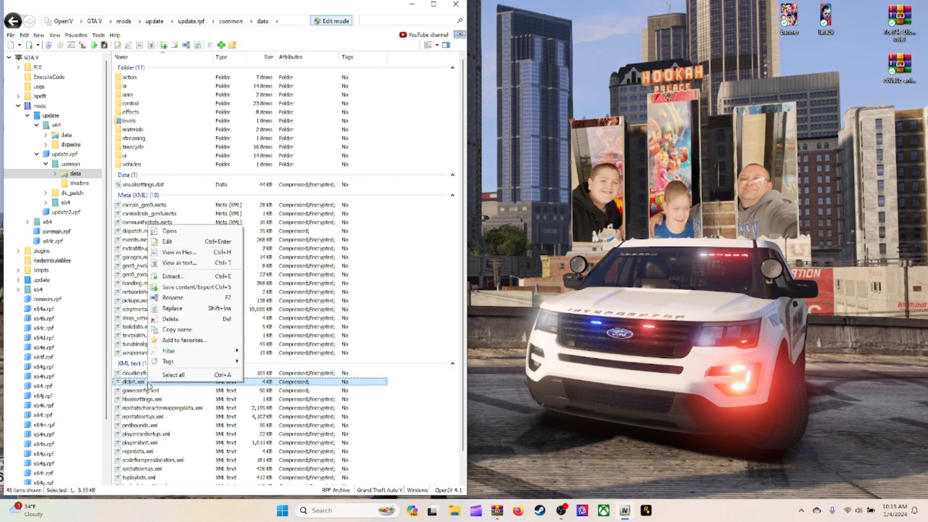
pyautogui.click(185, 244)
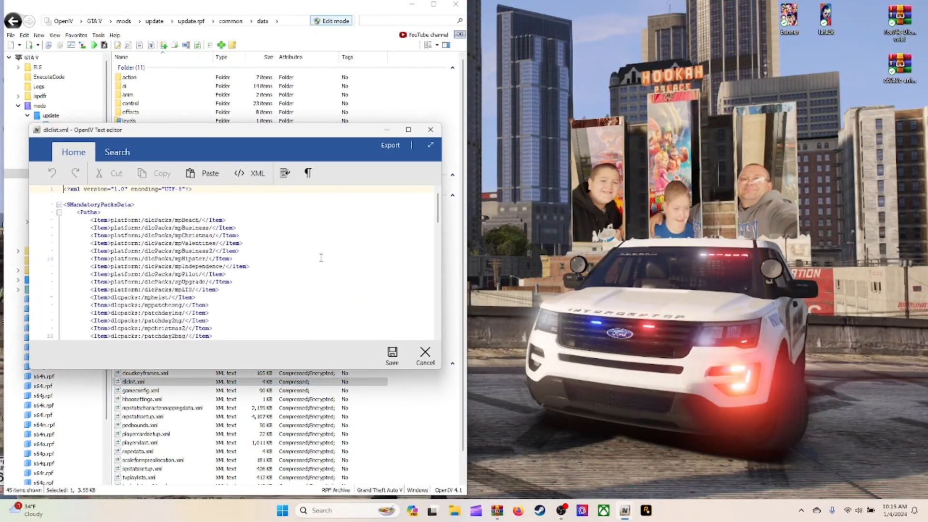
pyautogui.scroll(-20, 321, 257)
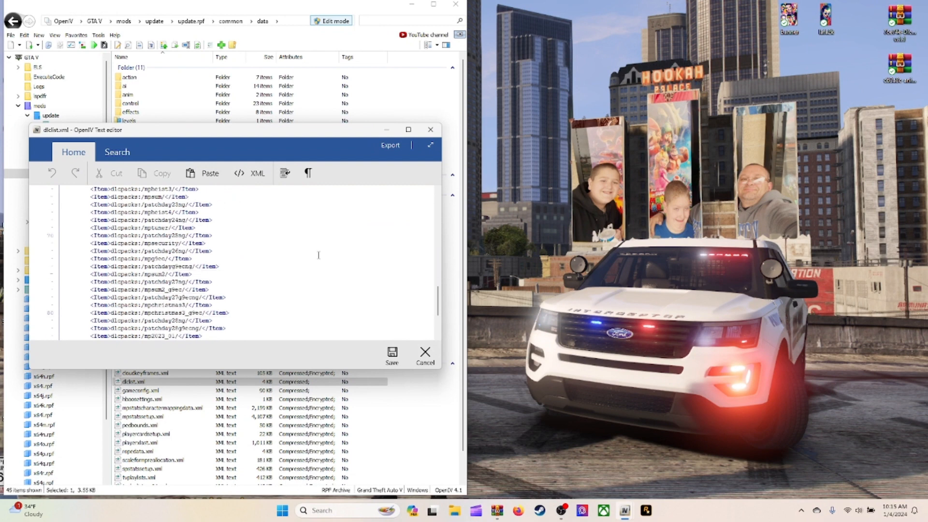
pyautogui.scroll(-4, 319, 255)
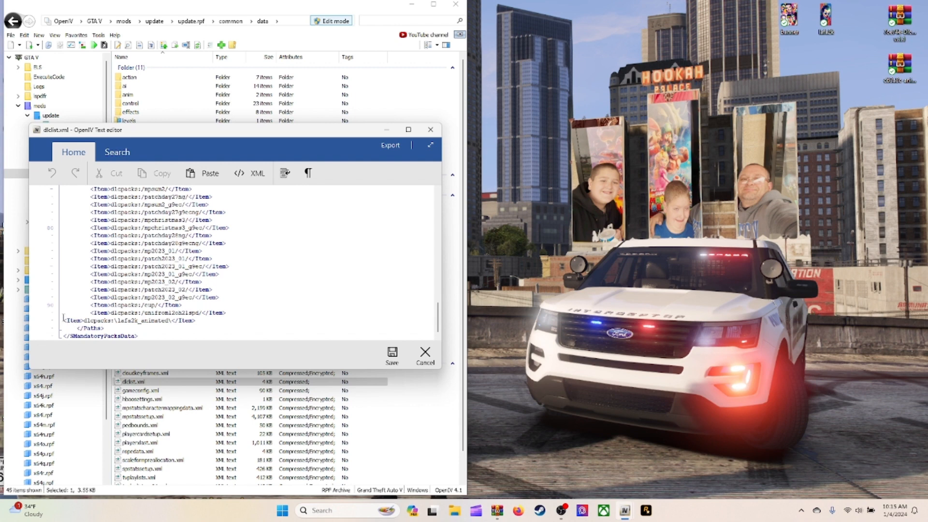
pyautogui.moveTo(63, 317); pyautogui.dragTo(196, 322)
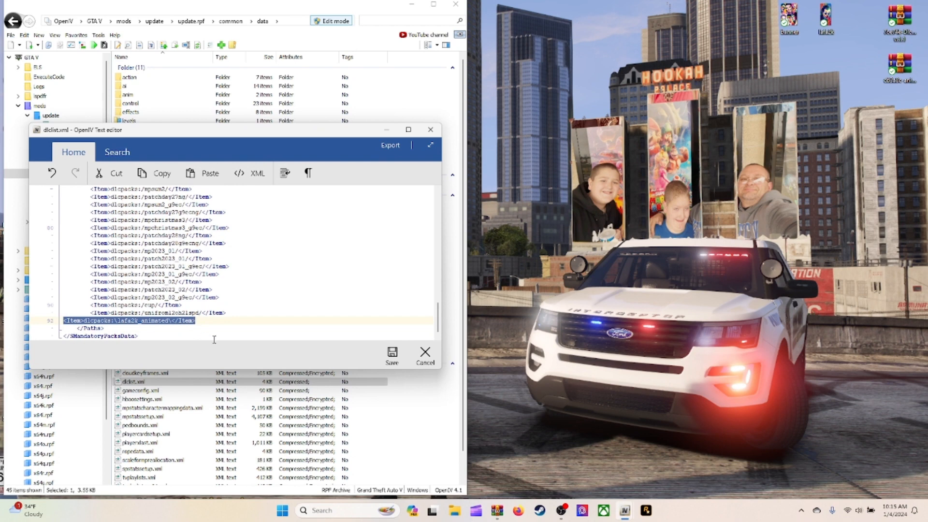
pyautogui.press('BackSpace')
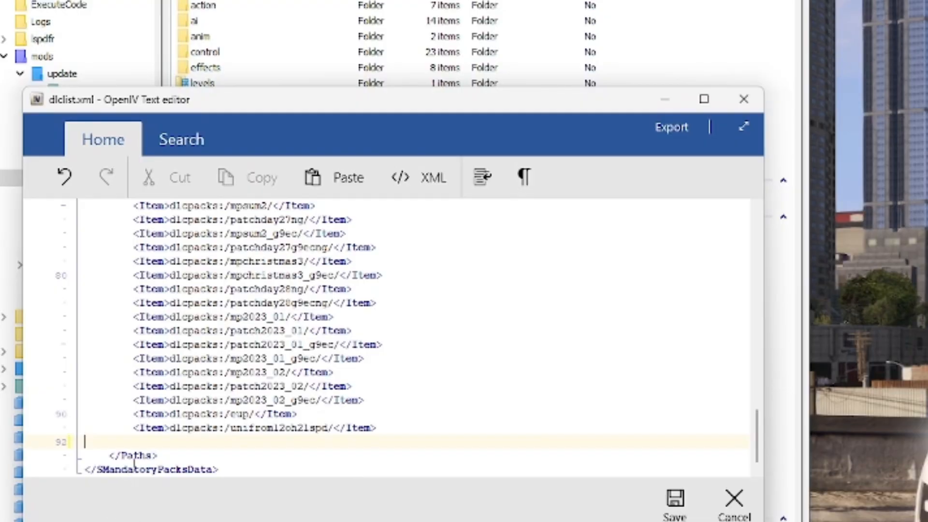
pyautogui.press('BackSpace')
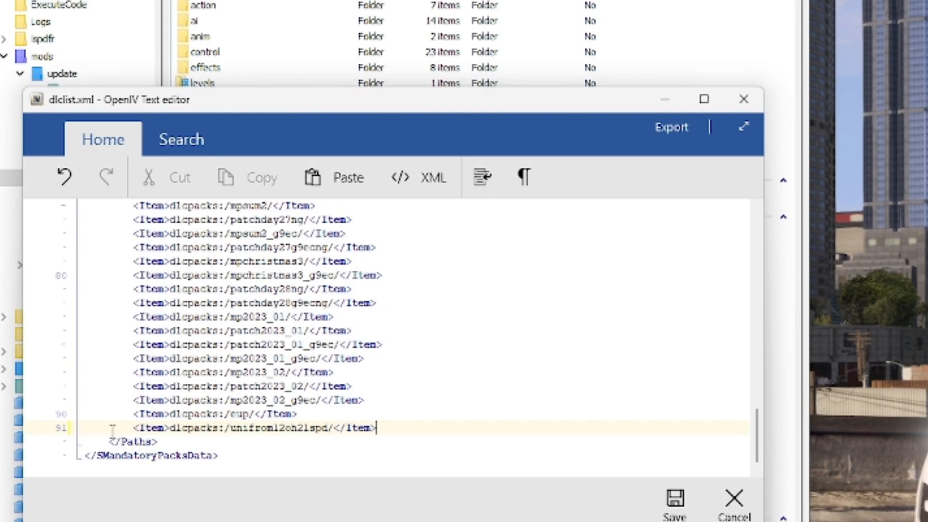
pyautogui.click(675, 501)
pyautogui.click(675, 502)
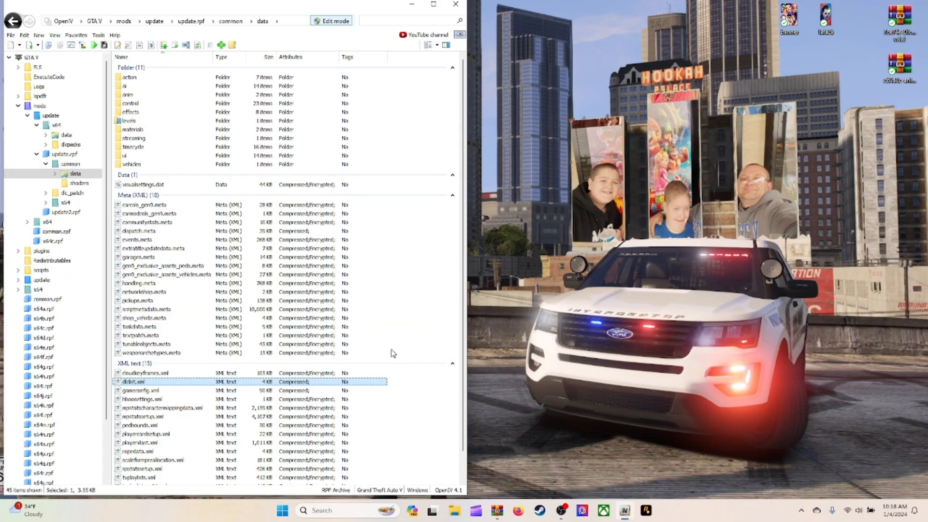
# Step: Close OpenIV and open the exported lafa2k texture from the desktop in GIMP with mipmaps loaded
pyautogui.click(454, 6)
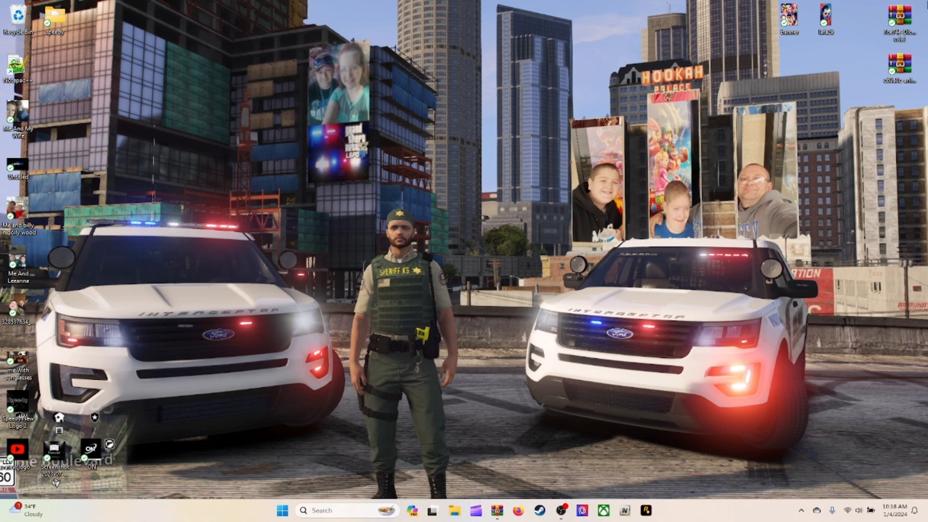
pyautogui.rightClick(828, 20)
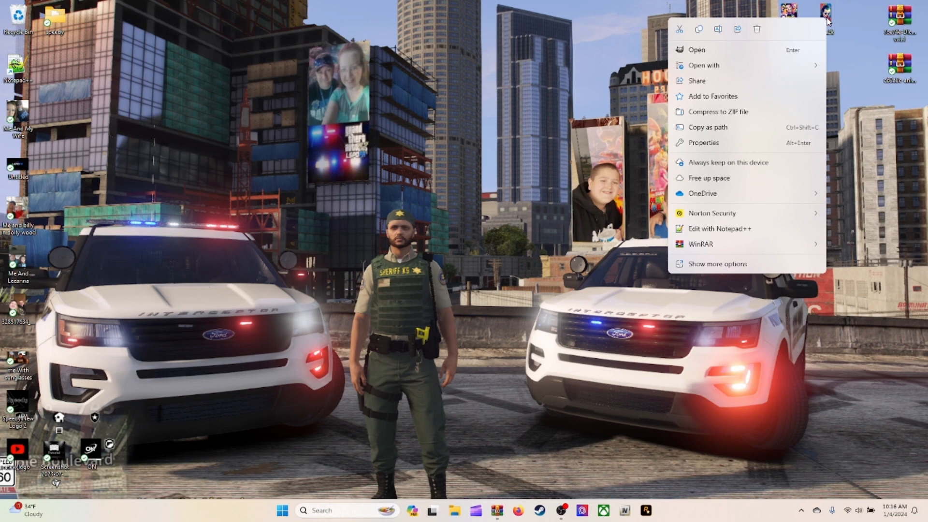
pyautogui.click(757, 53)
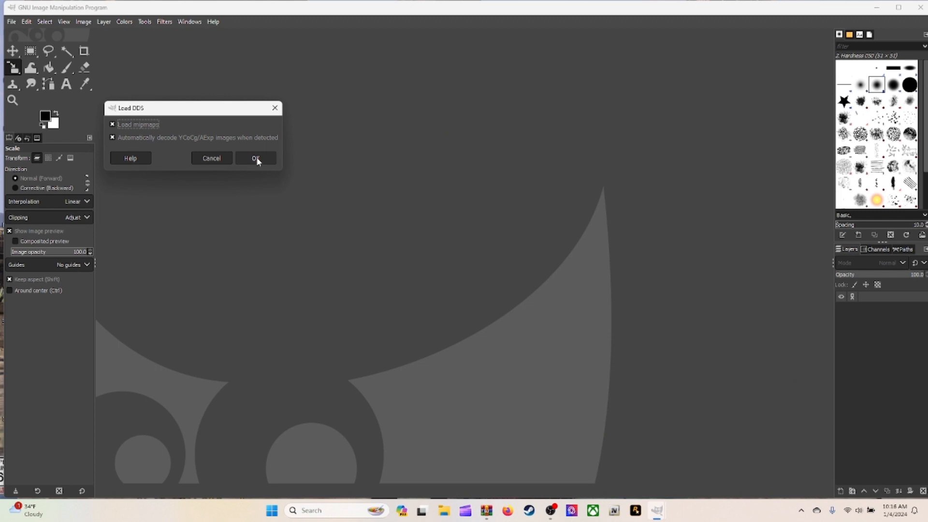
pyautogui.click(256, 160)
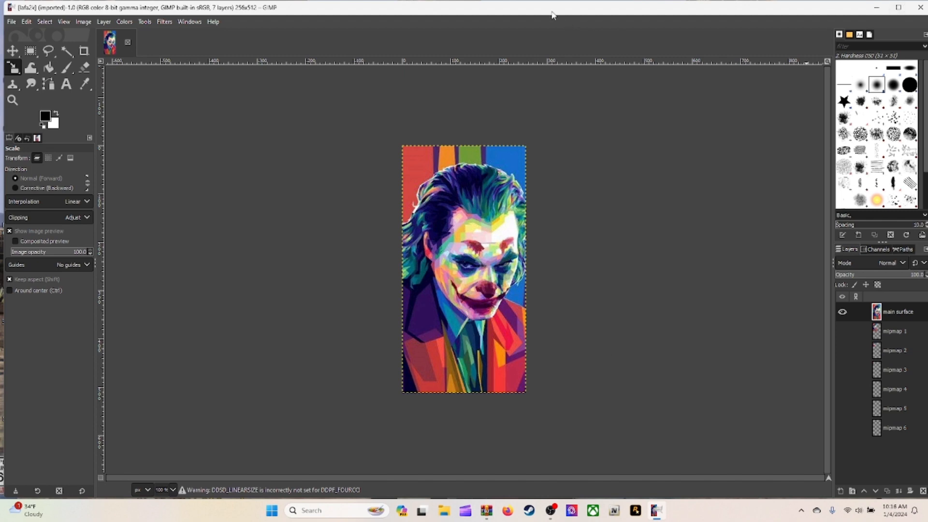
pyautogui.moveTo(556, 14); pyautogui.dragTo(661, 21)
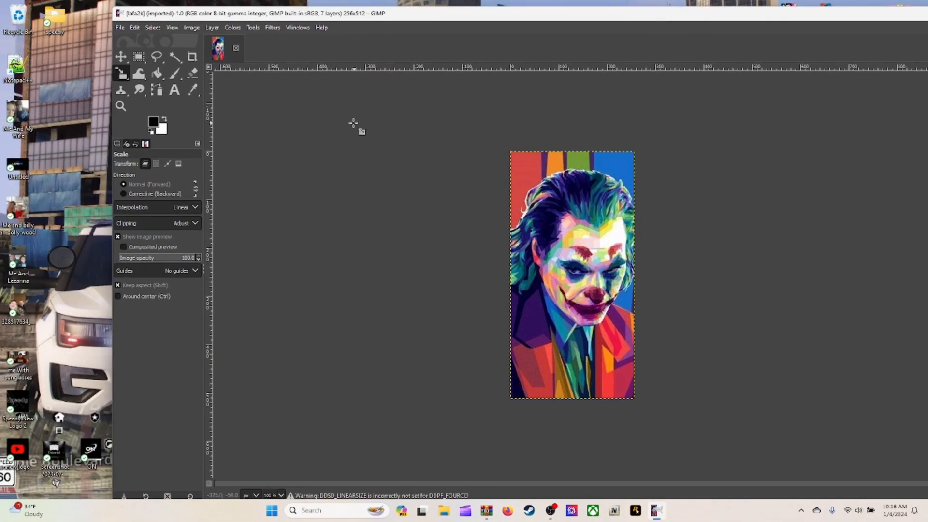
# Step: Activate the Scale tool and add the desktop photo Me And My Wife.jpg over the texture, converting it to the built-in sRGB profile
pyautogui.rightClick(577, 288)
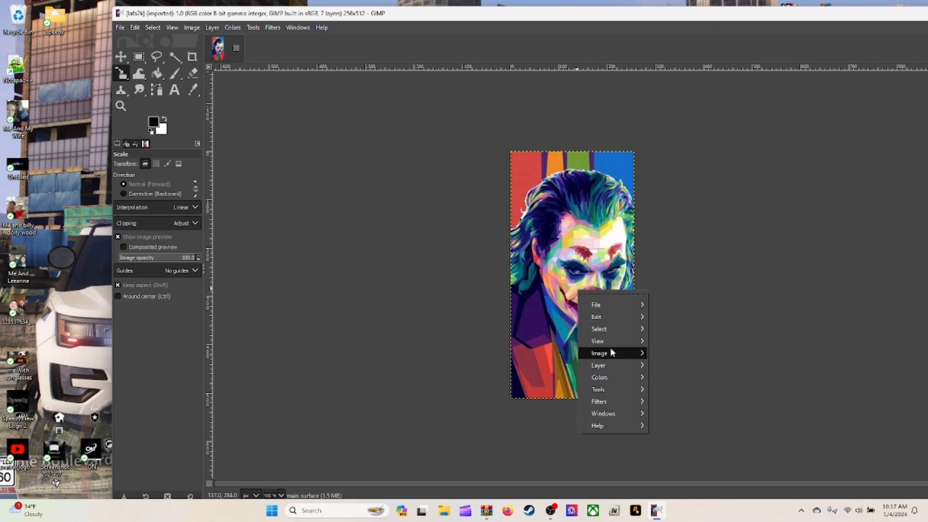
pyautogui.moveTo(618, 388)
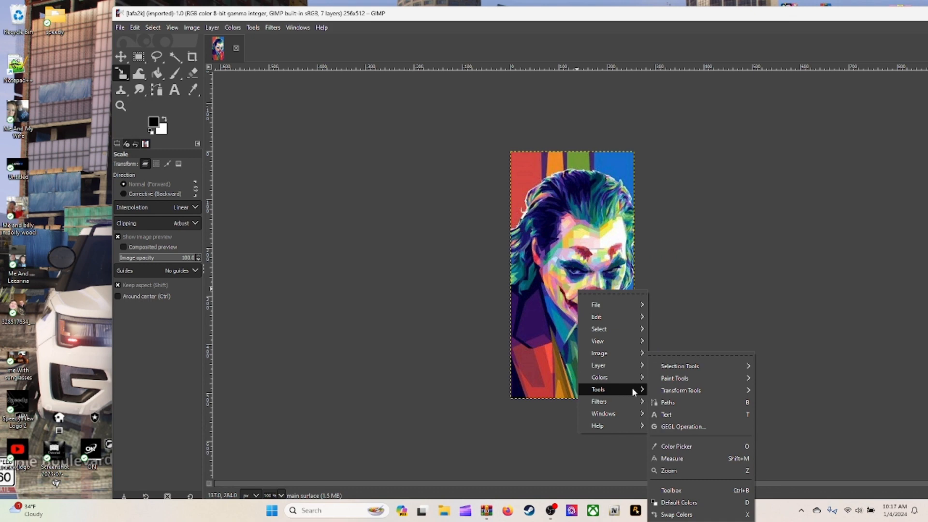
pyautogui.moveTo(689, 390)
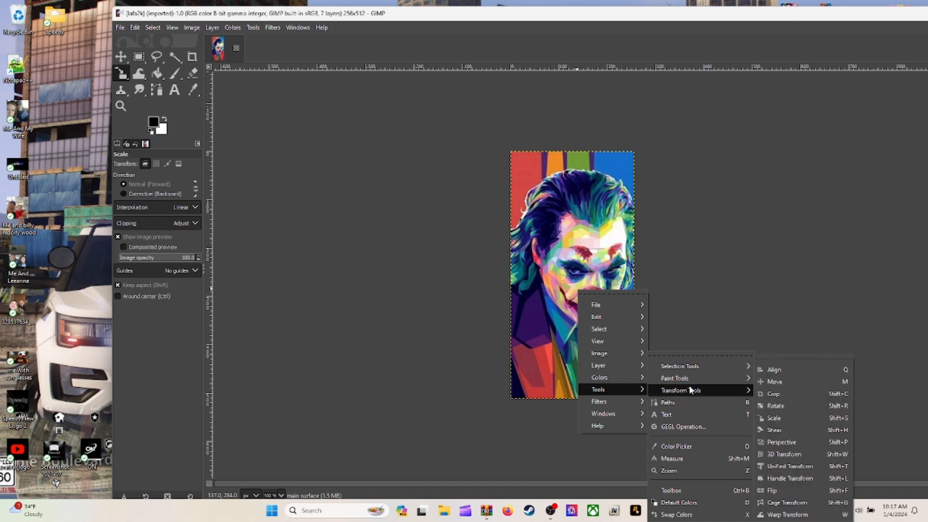
pyautogui.click(783, 426)
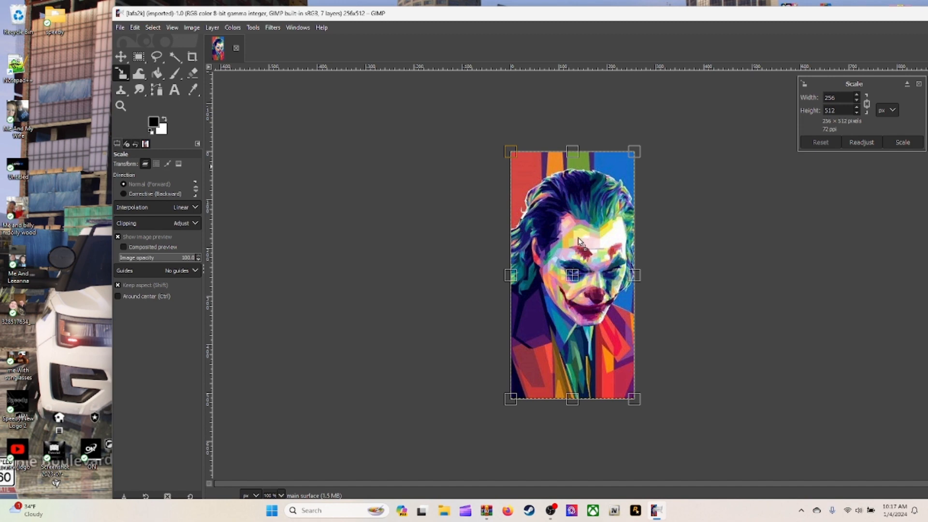
pyautogui.moveTo(18, 114); pyautogui.dragTo(579, 236)
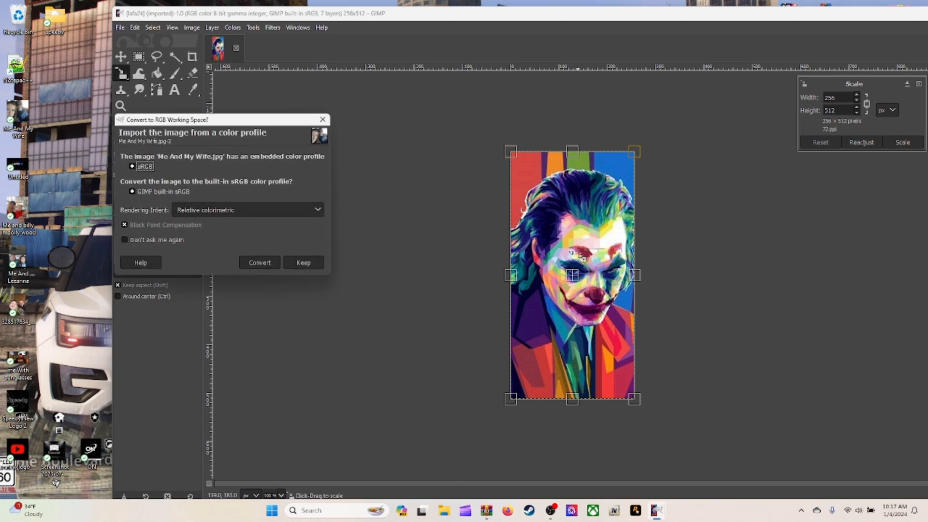
pyautogui.click(259, 262)
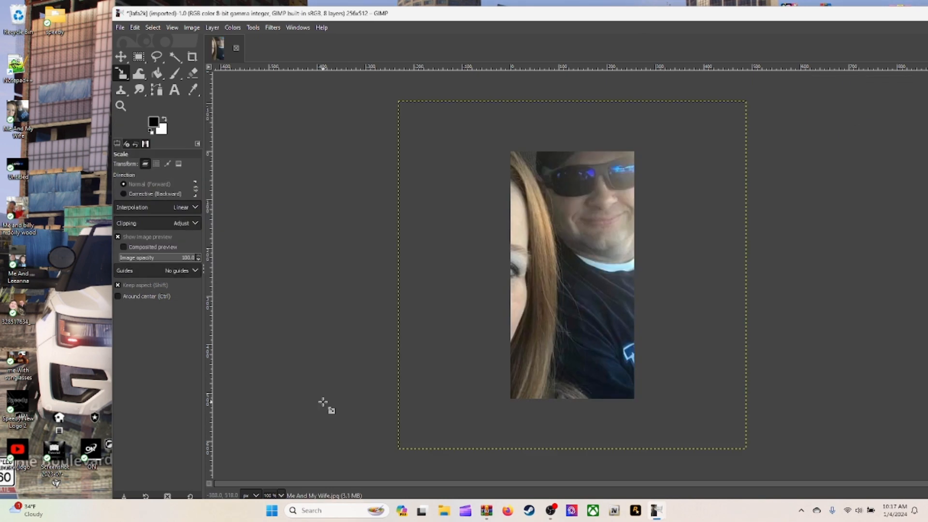
# Step: Scale the added photo down proportionally to the texture's width and move it up to the texture's upper edge
pyautogui.click(579, 265)
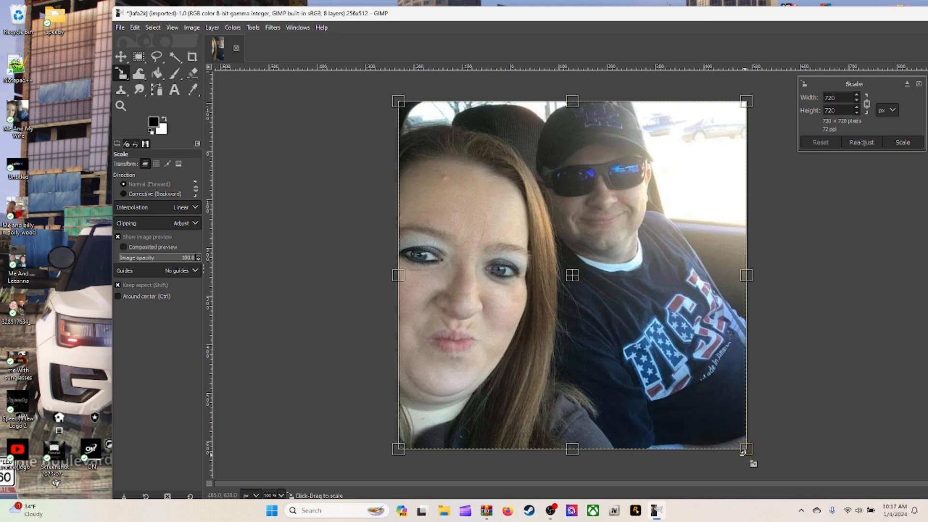
pyautogui.moveTo(744, 449); pyautogui.dragTo(539, 226)
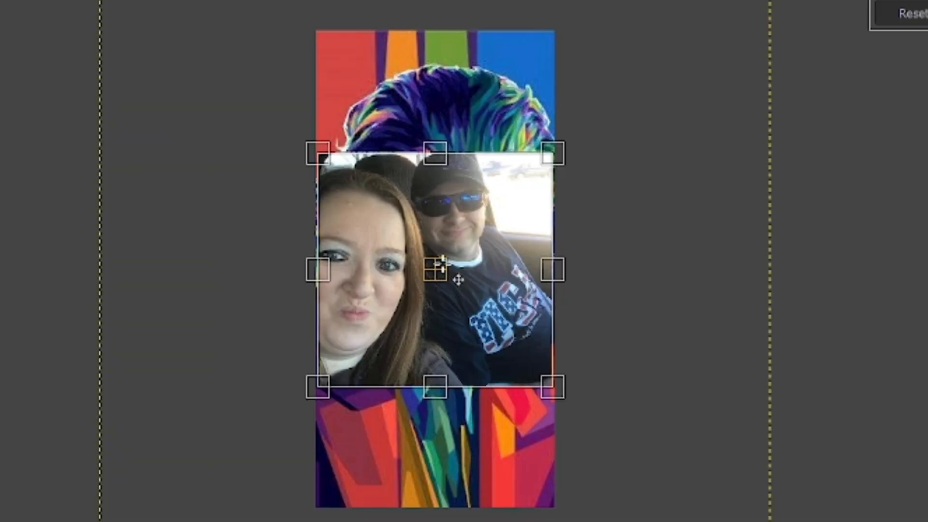
pyautogui.moveTo(582, 284); pyautogui.dragTo(587, 255)
pyautogui.moveTo(464, 229); pyautogui.dragTo(451, 161)
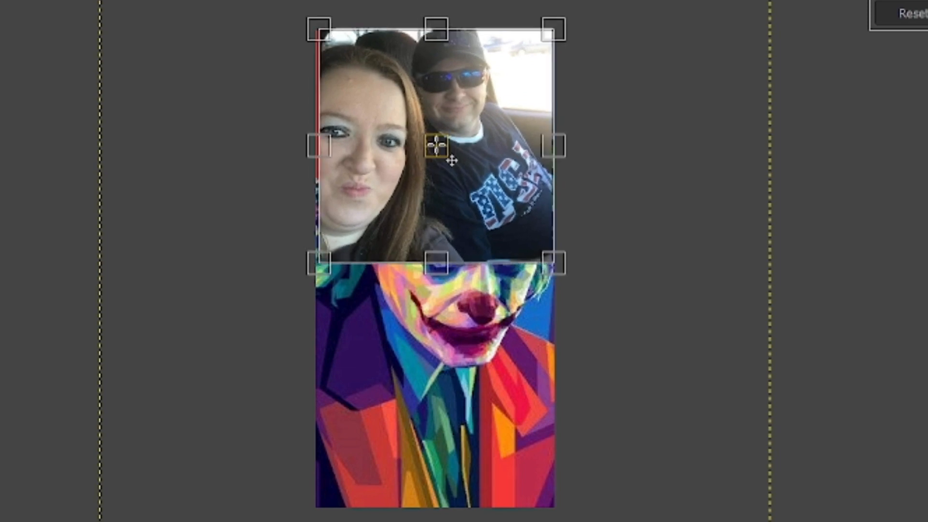
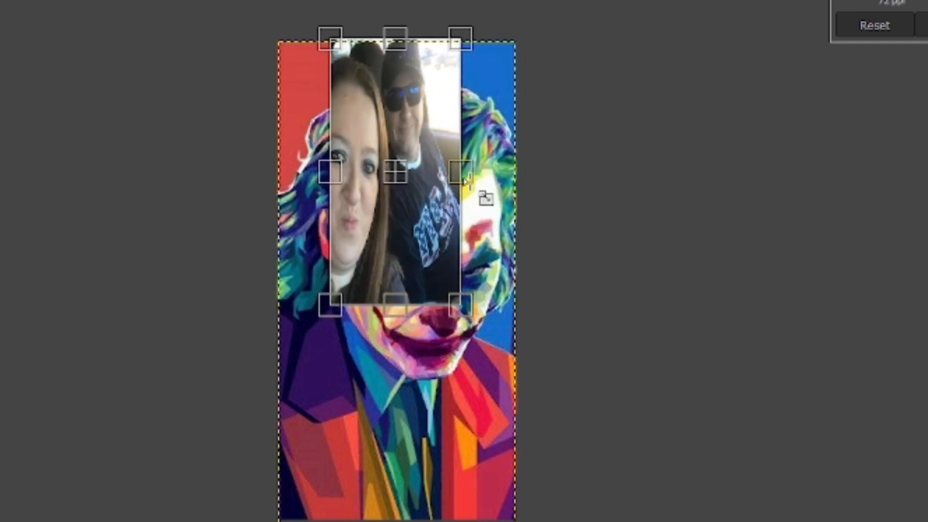
# Step: Stretch the photo without keeping its aspect ratio to about 262 × 329 px, covering the upper part of the texture across its full width
pyautogui.moveTo(463, 180); pyautogui.dragTo(535, 213)
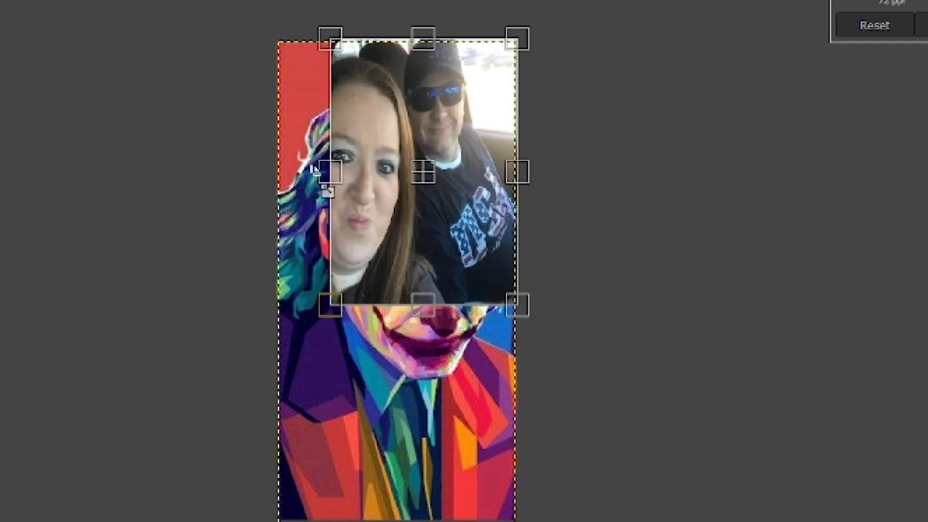
pyautogui.moveTo(312, 166); pyautogui.dragTo(282, 182)
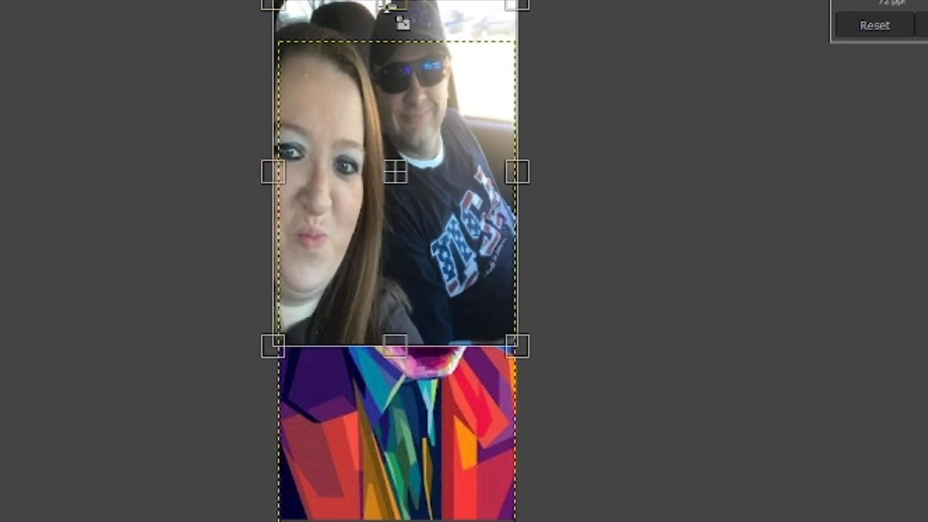
pyautogui.moveTo(387, 6); pyautogui.dragTo(406, 48)
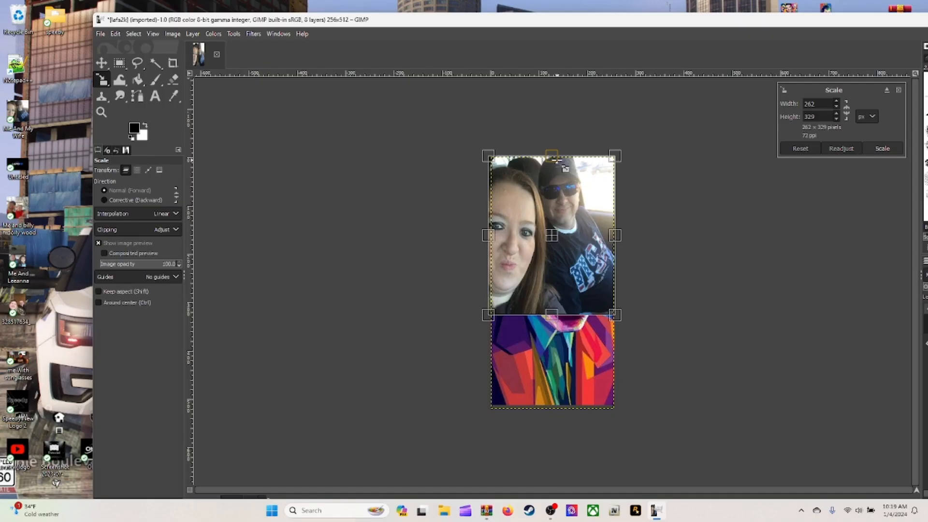
pyautogui.press('shift')
# Step: Export the edited texture to the desktop as lafa2k.png, keeping the offered PNG options
pyautogui.click(102, 35)
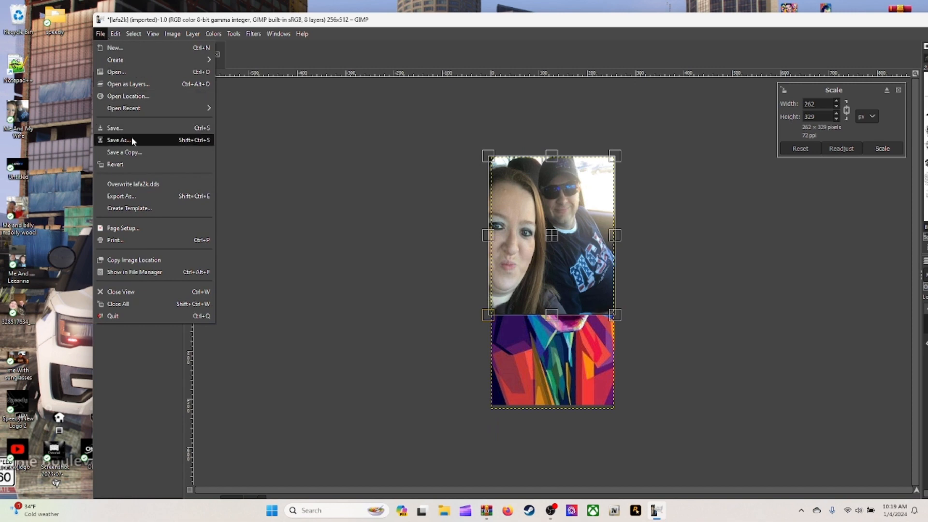
pyautogui.click(152, 196)
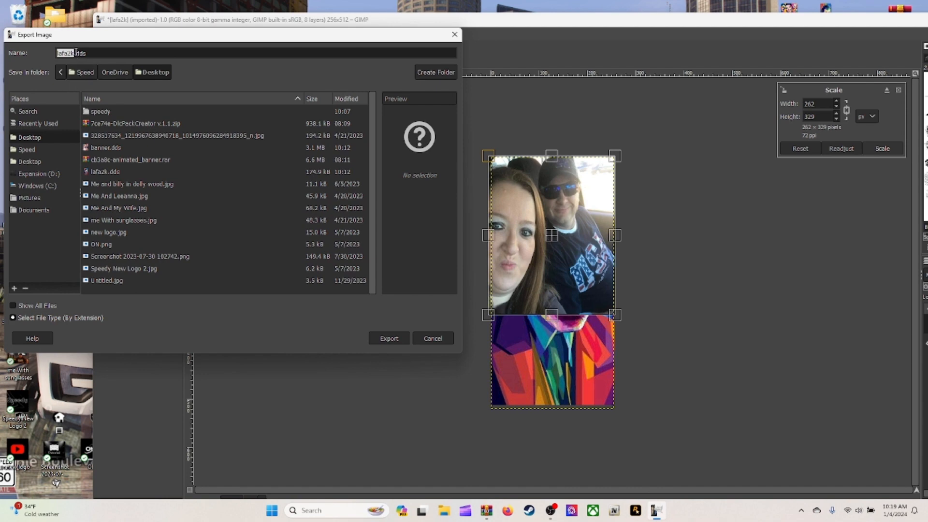
pyautogui.moveTo(77, 51); pyautogui.dragTo(90, 54)
pyautogui.write('png')
pyautogui.click(394, 339)
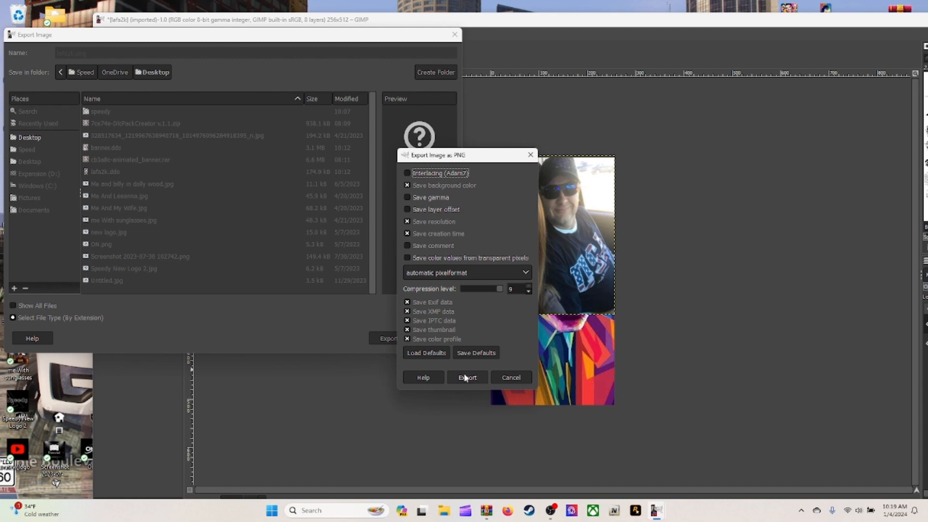
pyautogui.click(466, 377)
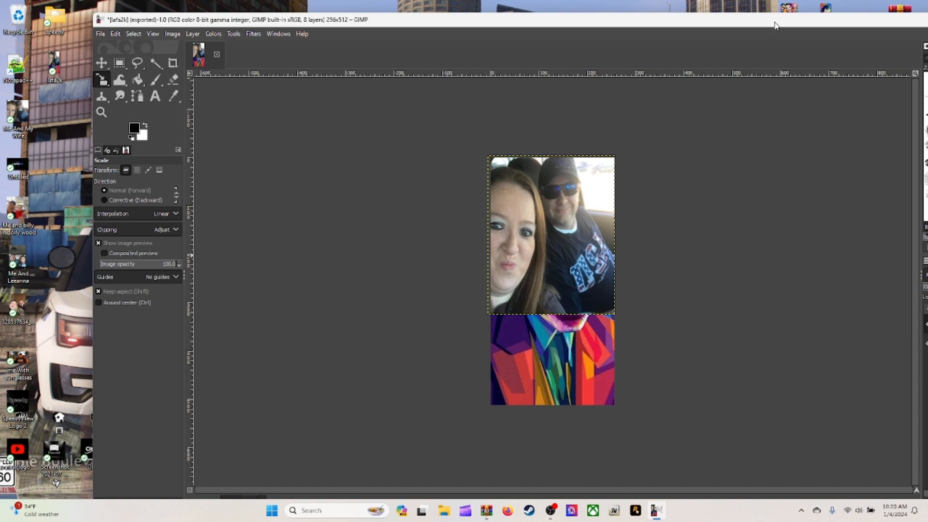
# Step: Close GIMP without saving the project and open the banner texture from the desktop with mipmaps loaded
pyautogui.moveTo(775, 25); pyautogui.dragTo(637, 40)
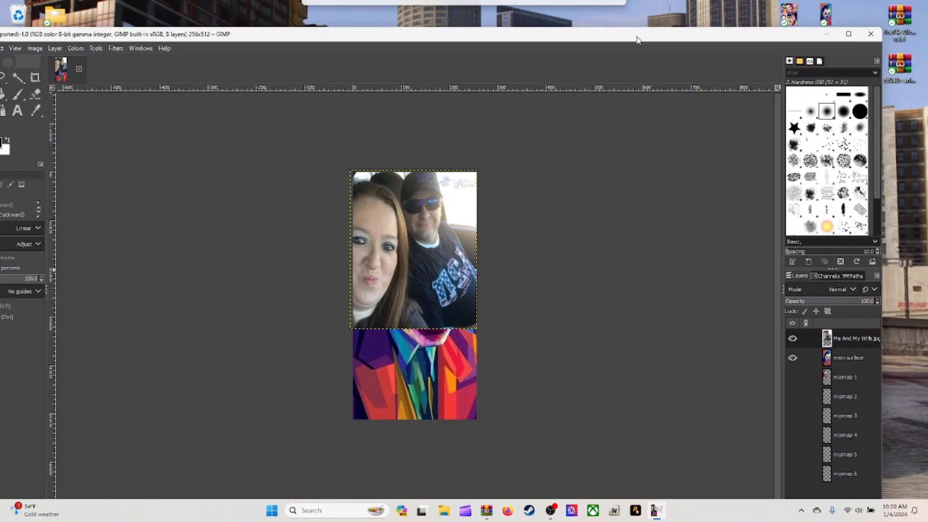
pyautogui.click(872, 34)
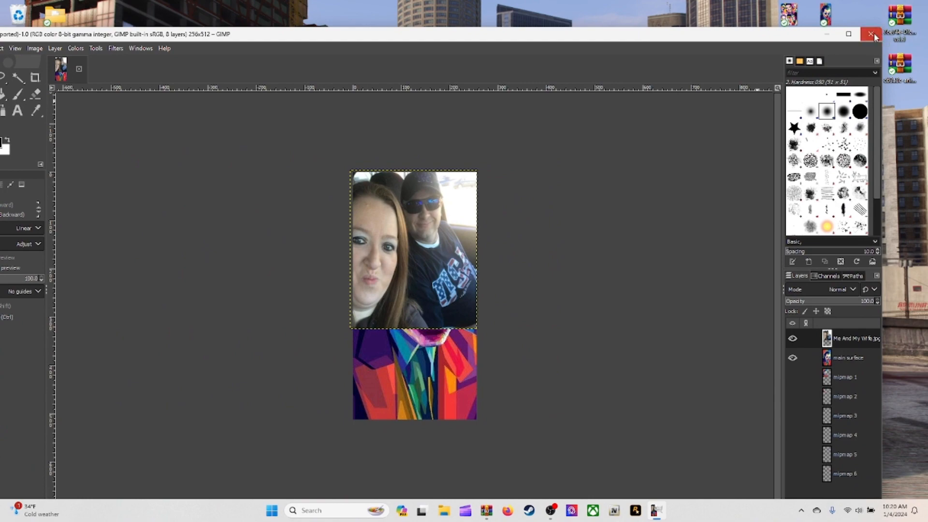
pyautogui.click(171, 184)
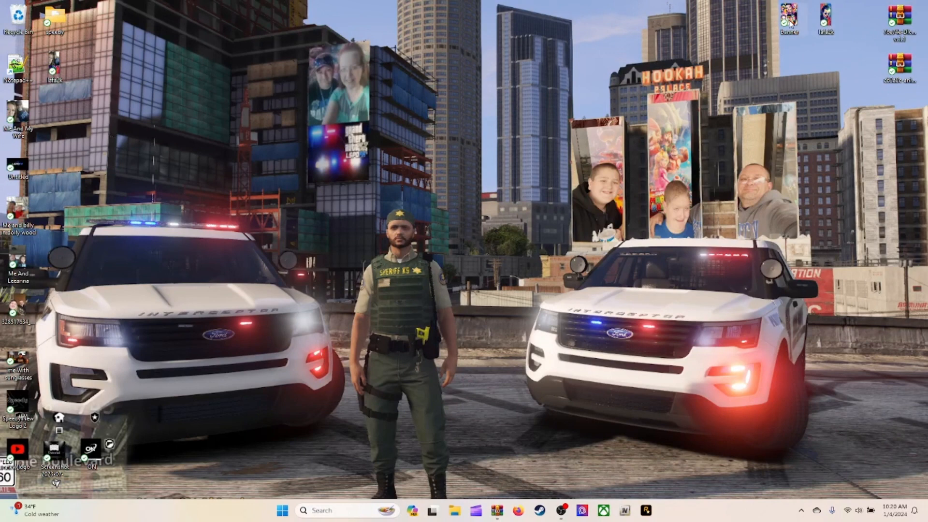
pyautogui.rightClick(790, 22)
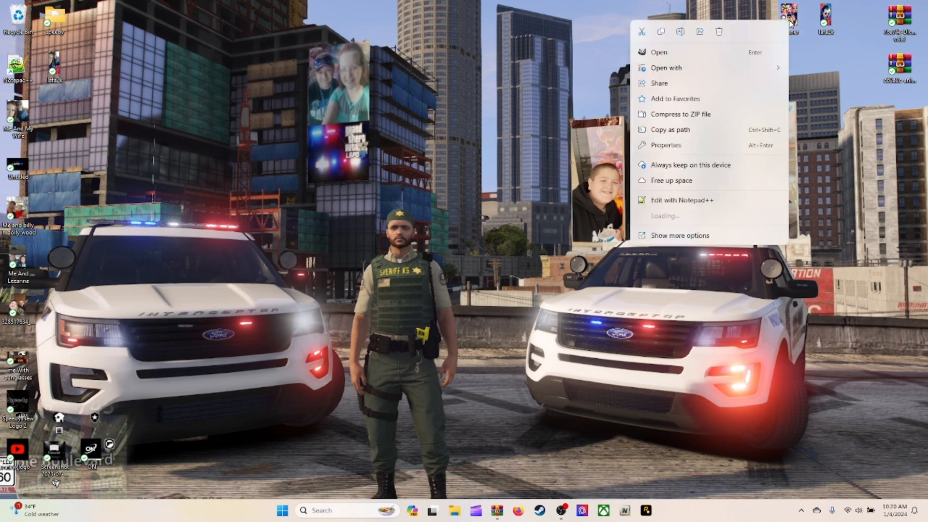
pyautogui.click(680, 52)
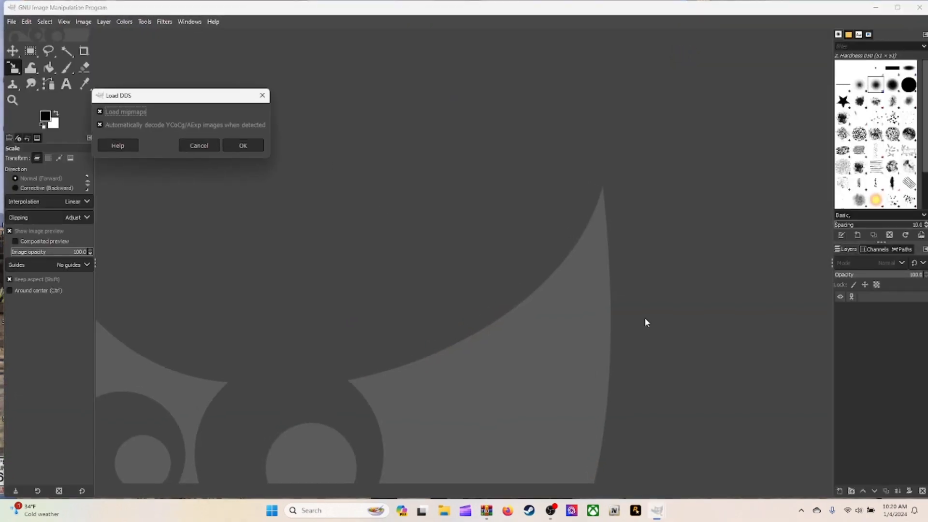
pyautogui.click(240, 145)
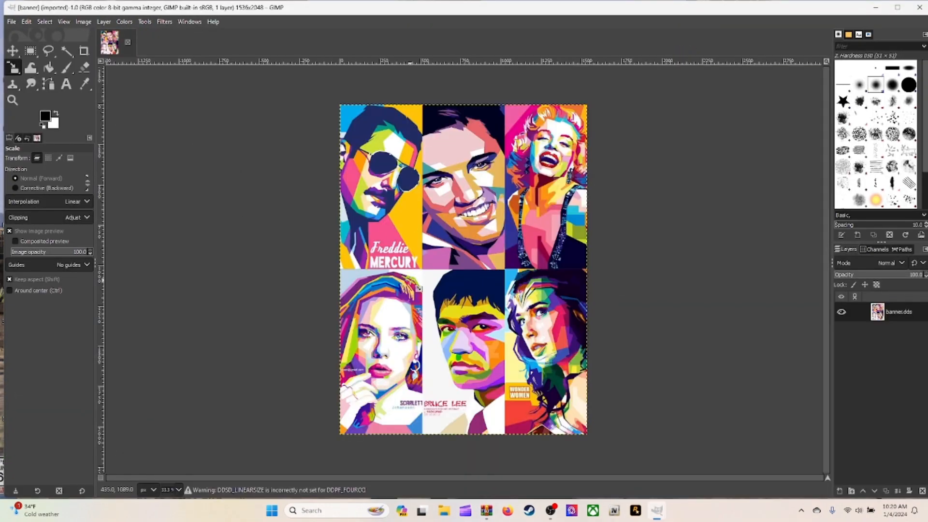
# Step: Add the desktop photo whose file name starts with 328517634 over the banner texture, converting it to the built-in sRGB profile
pyautogui.moveTo(311, 11); pyautogui.dragTo(407, 19)
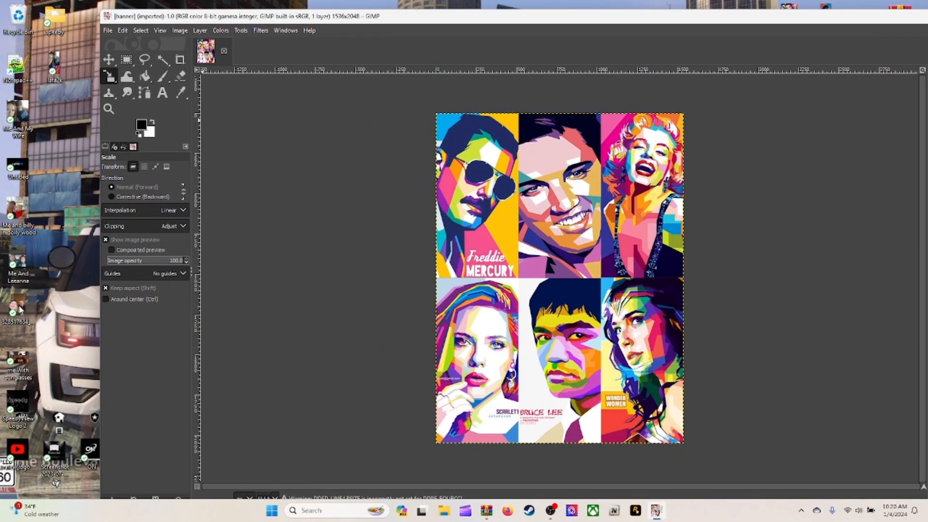
pyautogui.moveTo(20, 309); pyautogui.dragTo(570, 216)
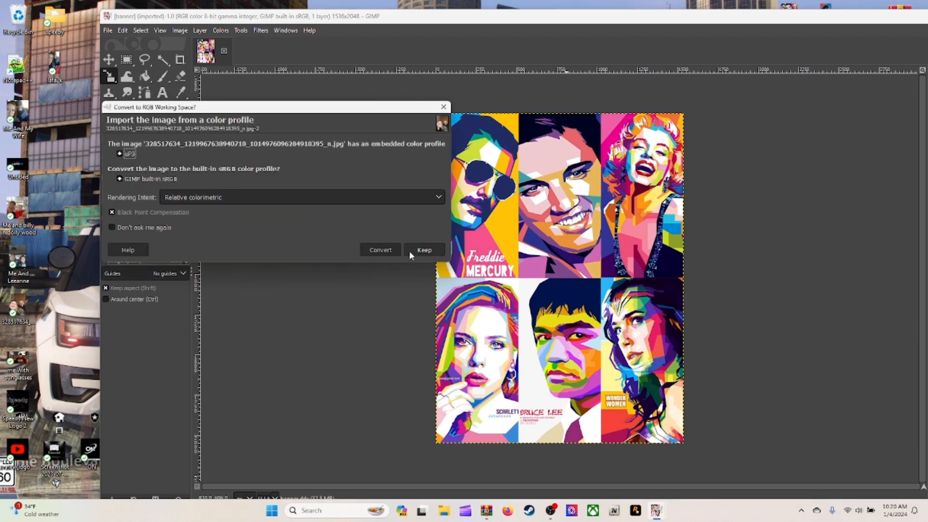
pyautogui.click(371, 251)
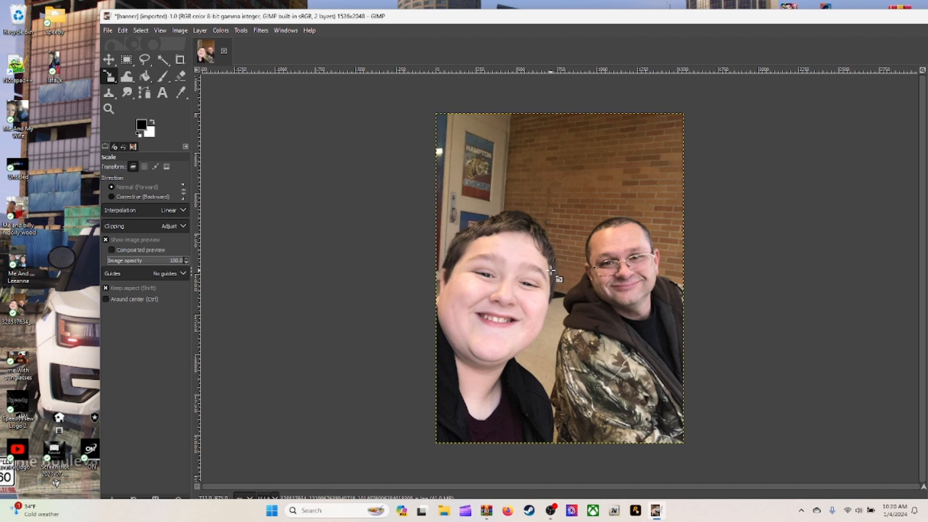
# Step: Scale the added photo to about 523 × 1020 px, placing it over the Freddie Mercury panel of the banner, and apply the scaling
pyautogui.rightClick(551, 271)
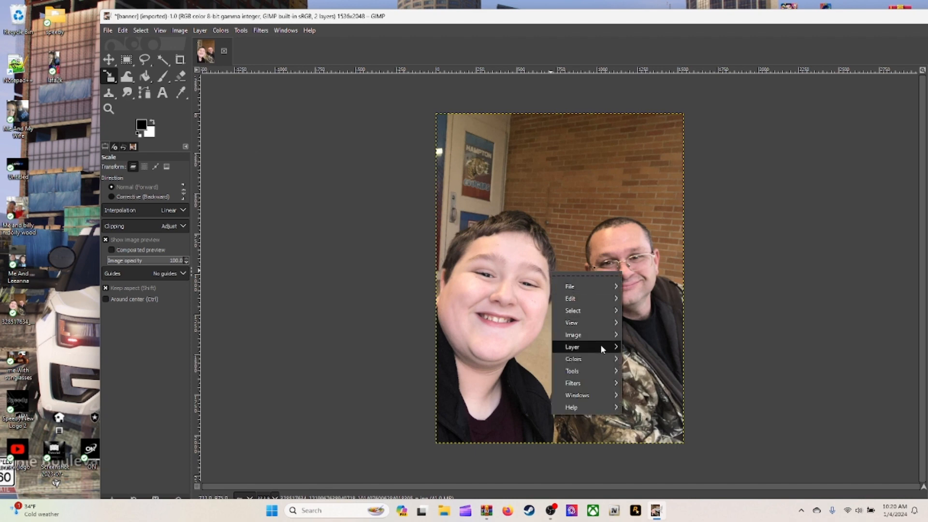
pyautogui.moveTo(596, 373)
pyautogui.moveTo(671, 391)
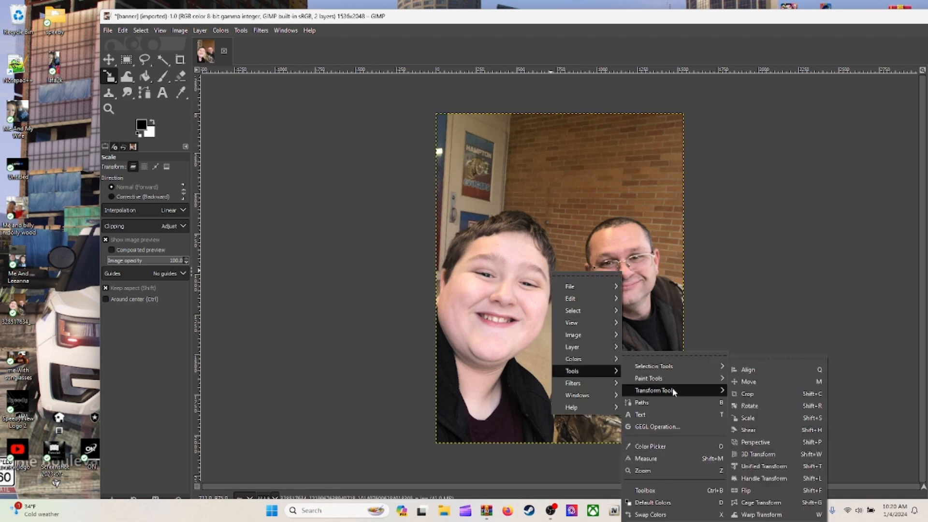
pyautogui.click(761, 418)
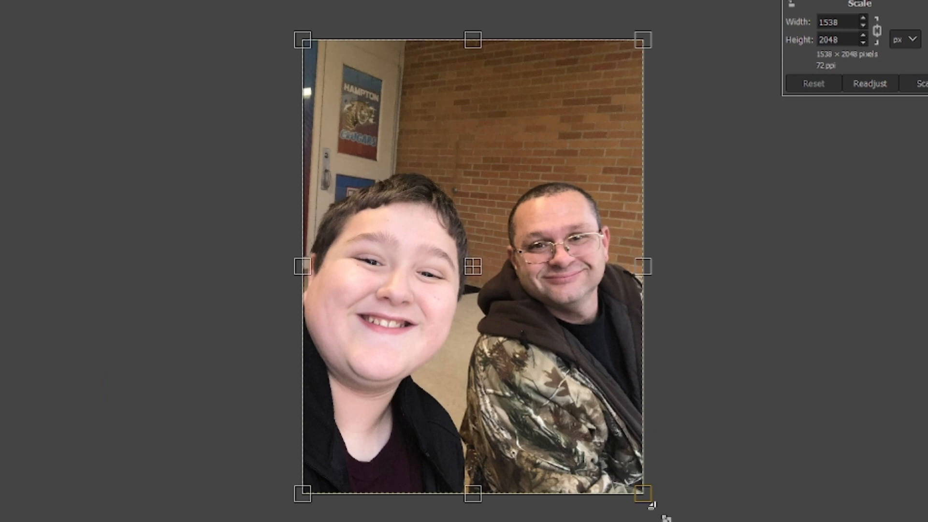
pyautogui.moveTo(652, 505); pyautogui.dragTo(570, 340)
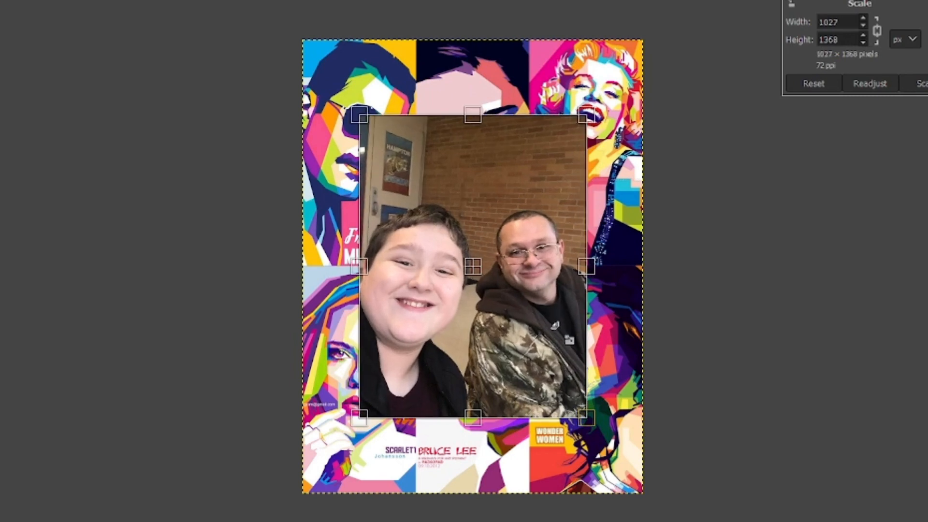
pyautogui.press('ctrl')
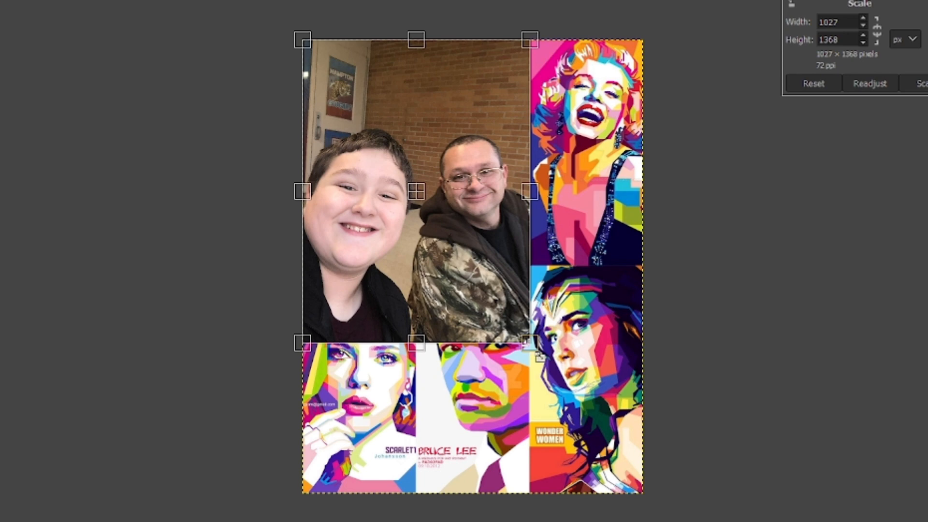
pyautogui.moveTo(540, 357); pyautogui.dragTo(422, 272)
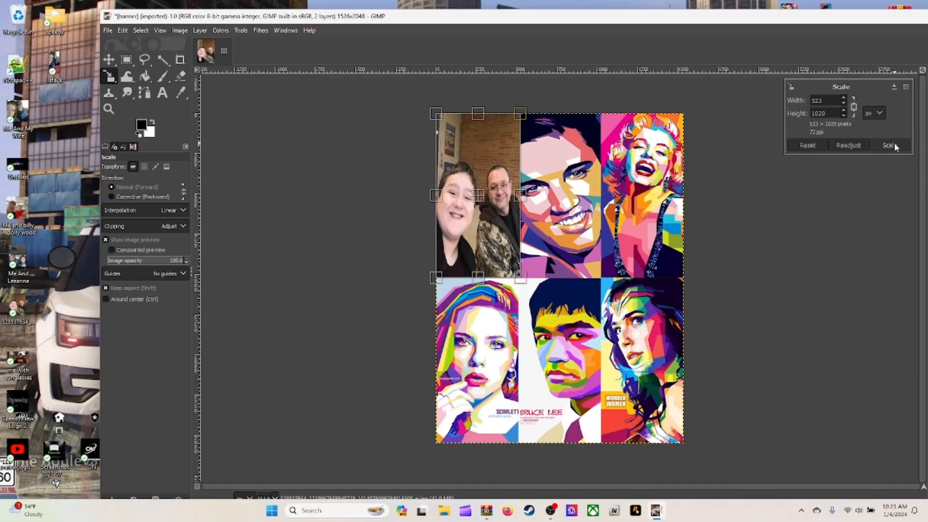
pyautogui.click(924, 84)
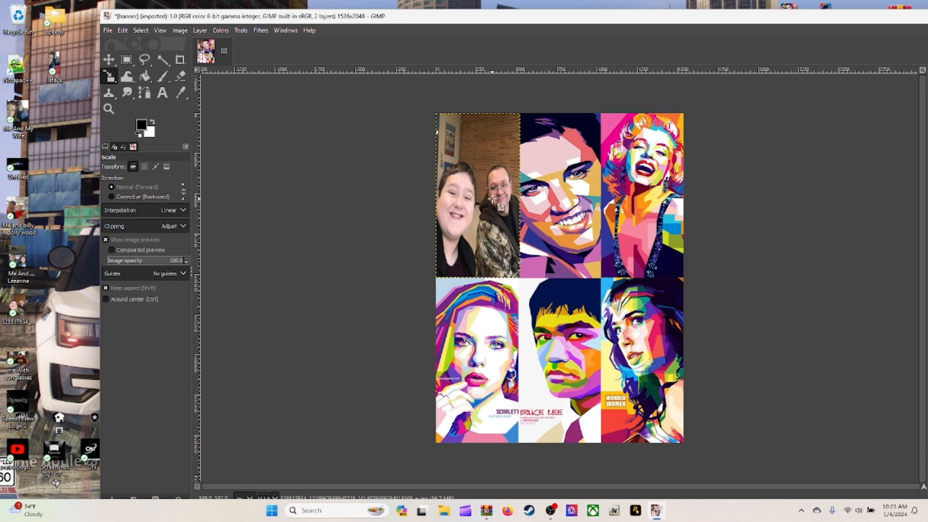
# Step: Export the edited banner texture to the desktop as banner.png
pyautogui.click(109, 31)
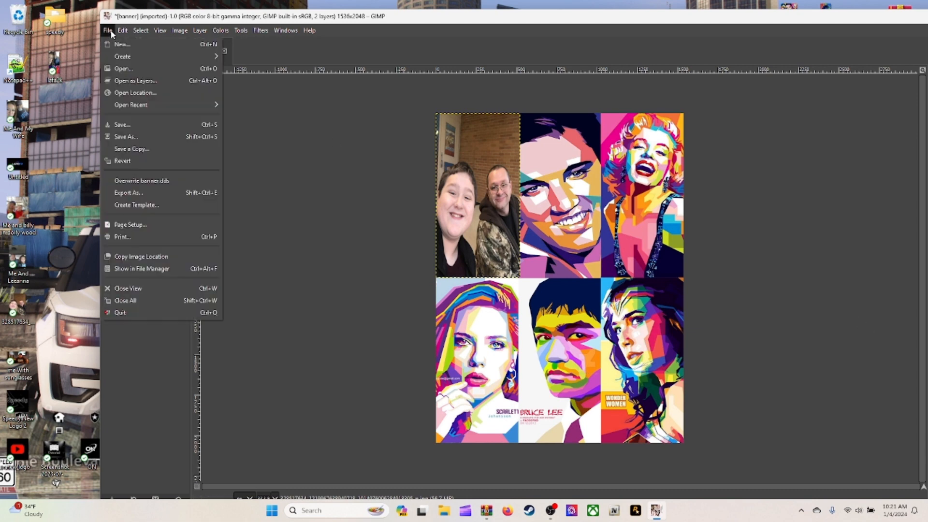
pyautogui.click(161, 195)
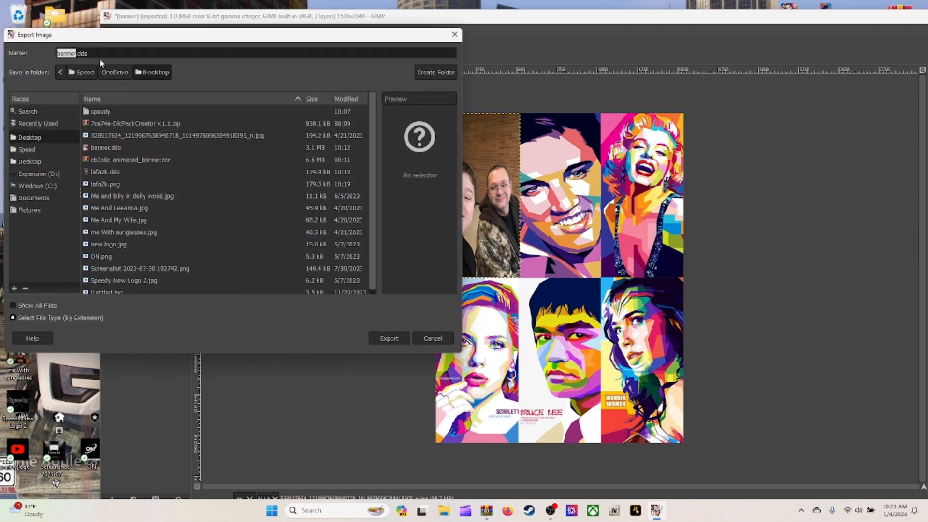
pyautogui.click(79, 53)
pyautogui.moveTo(80, 53); pyautogui.dragTo(91, 52)
pyautogui.click(94, 55)
pyautogui.click(92, 53)
pyautogui.write('p')
pyautogui.press('BackSpace')
pyautogui.press('BackSpace')
pyautogui.press('BackSpace')
pyautogui.press('BackSpace')
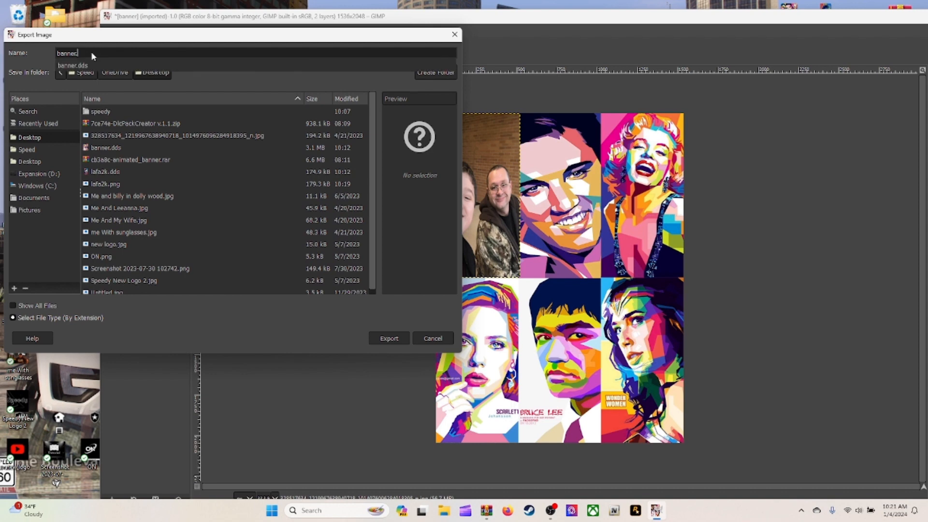
pyautogui.write('.png')
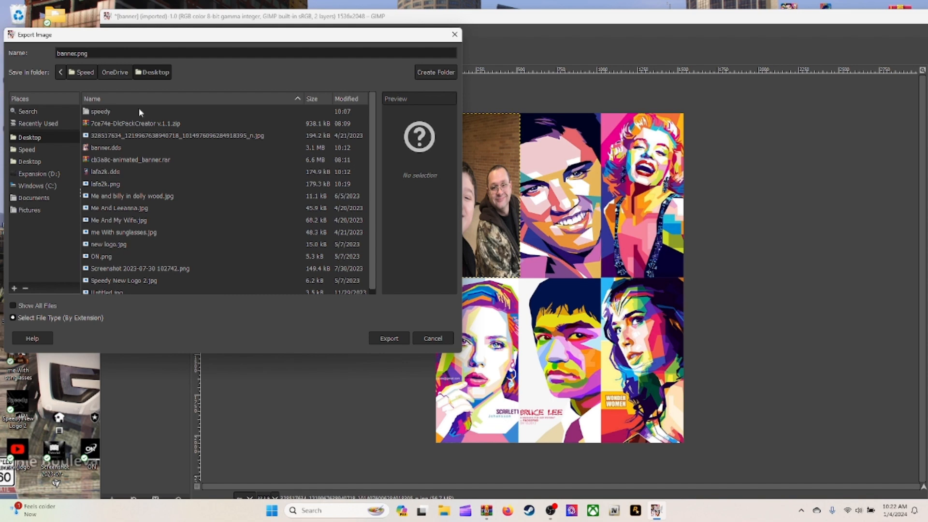
pyautogui.click(390, 340)
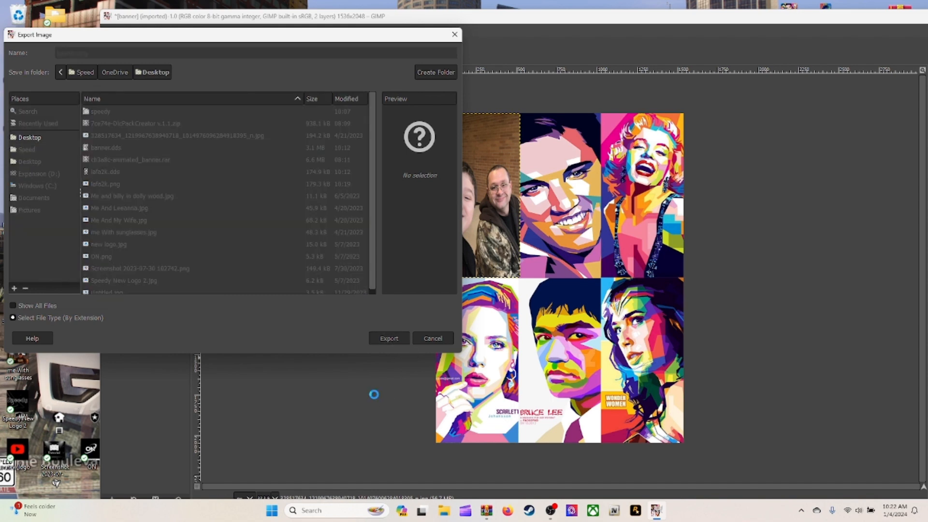
pyautogui.click(471, 379)
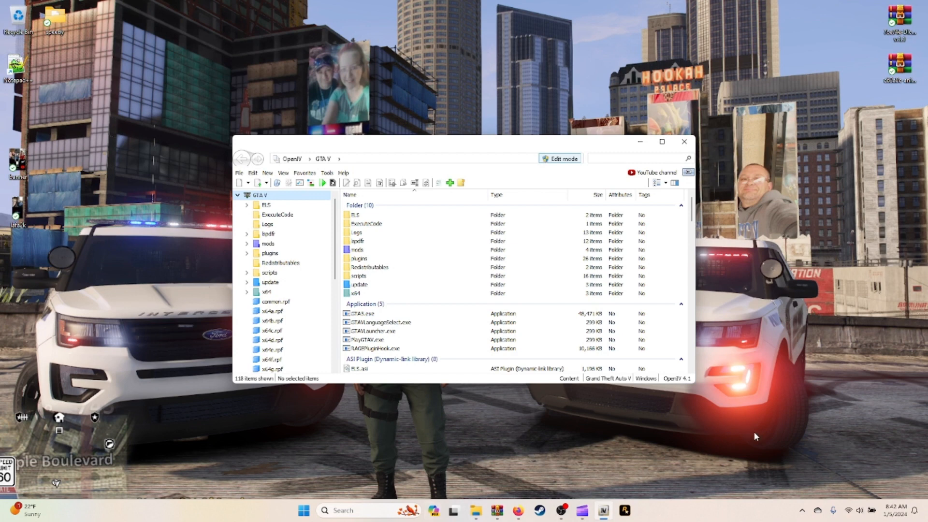
# Step: Close OpenIV and relaunch it for the Windows version of Grand Theft Auto V
pyautogui.moveTo(896, 518)
pyautogui.click(684, 146)
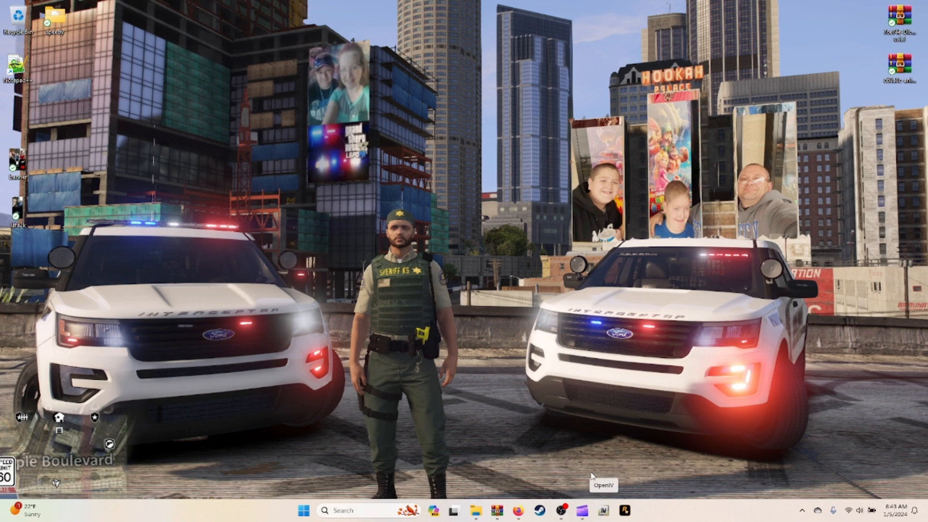
pyautogui.click(604, 511)
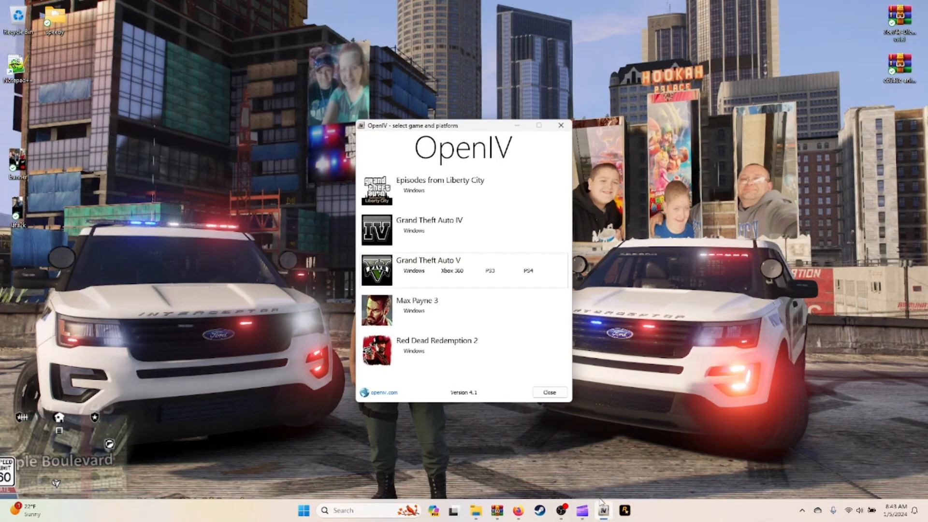
pyautogui.click(408, 271)
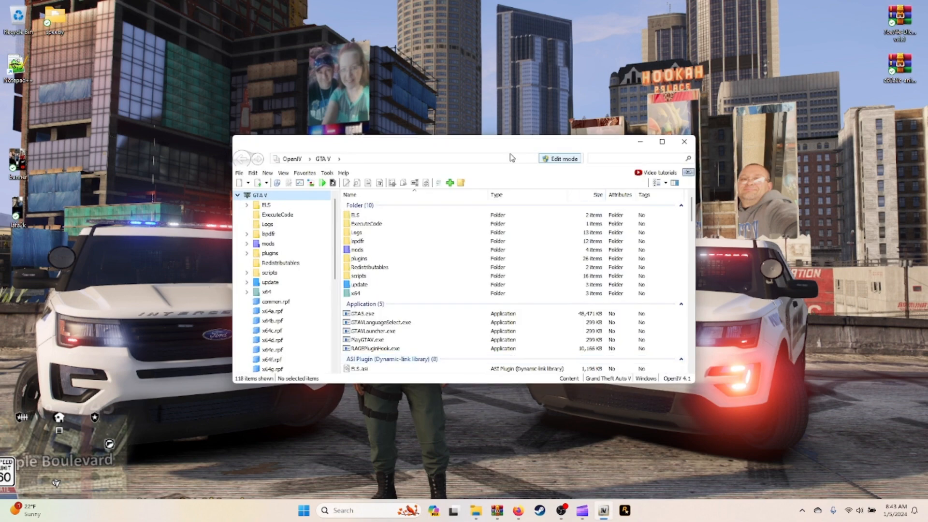
pyautogui.click(61, 28)
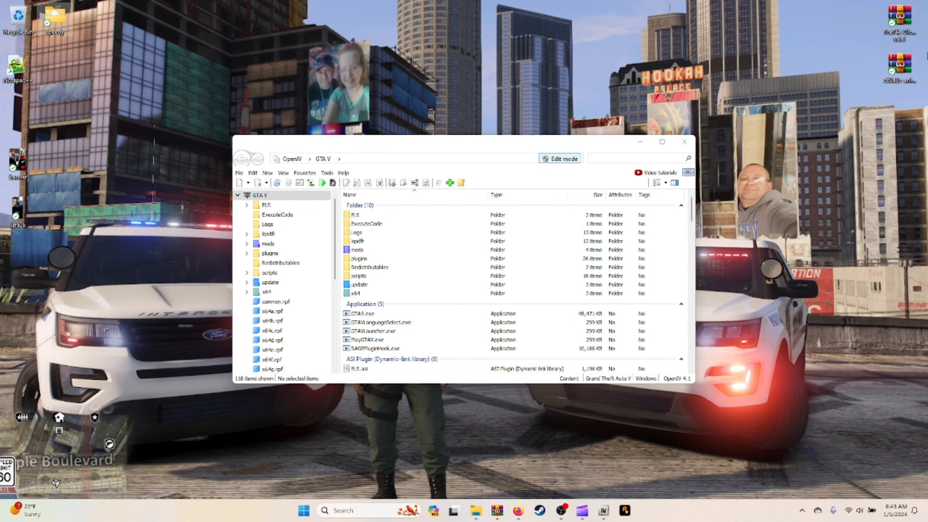
pyautogui.click(912, 17)
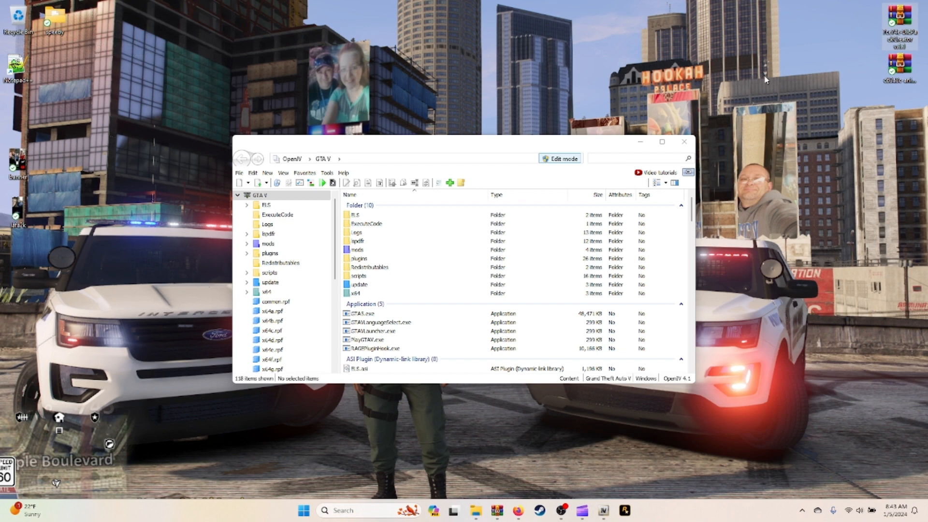
pyautogui.click(902, 80)
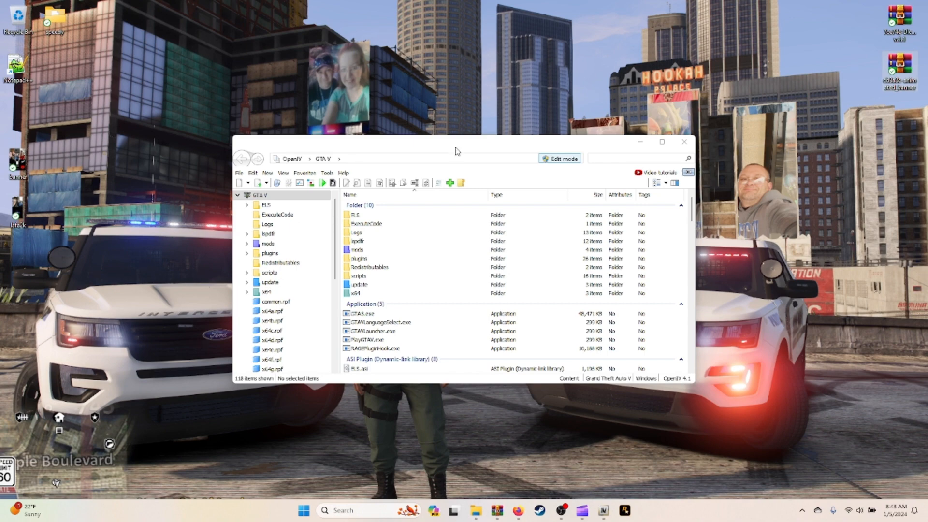
# Step: Snap the OpenIV window to the left half of the screen, leaving the desktop archives accessible beside it
pyautogui.moveTo(457, 150); pyautogui.dragTo(412, 52)
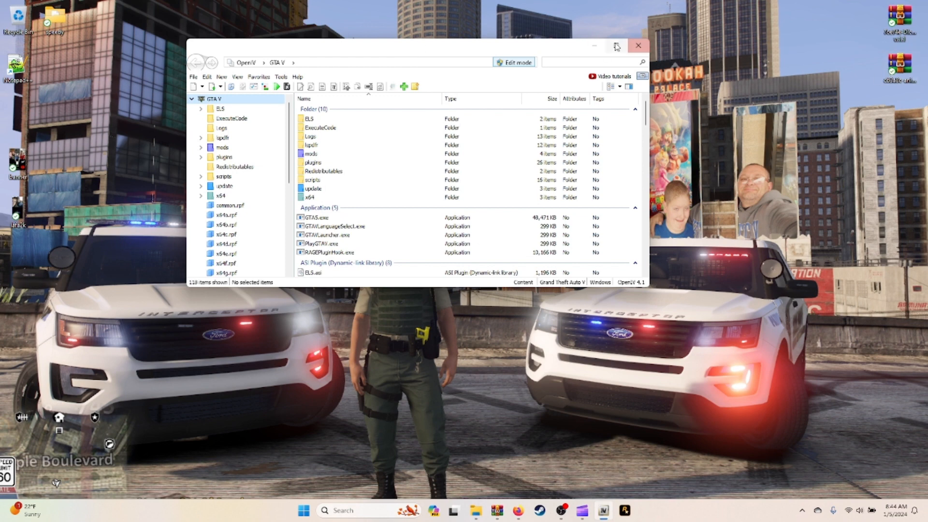
pyautogui.moveTo(617, 46)
pyautogui.click(561, 68)
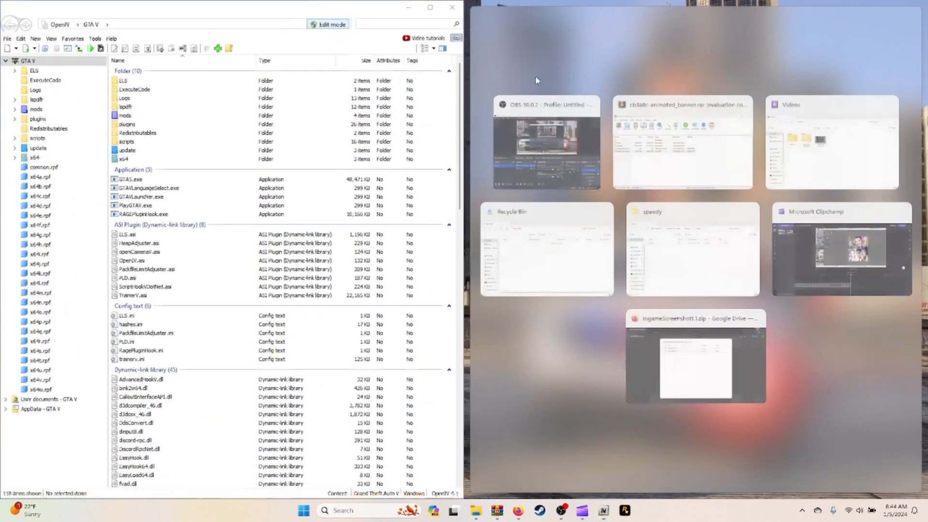
pyautogui.click(592, 49)
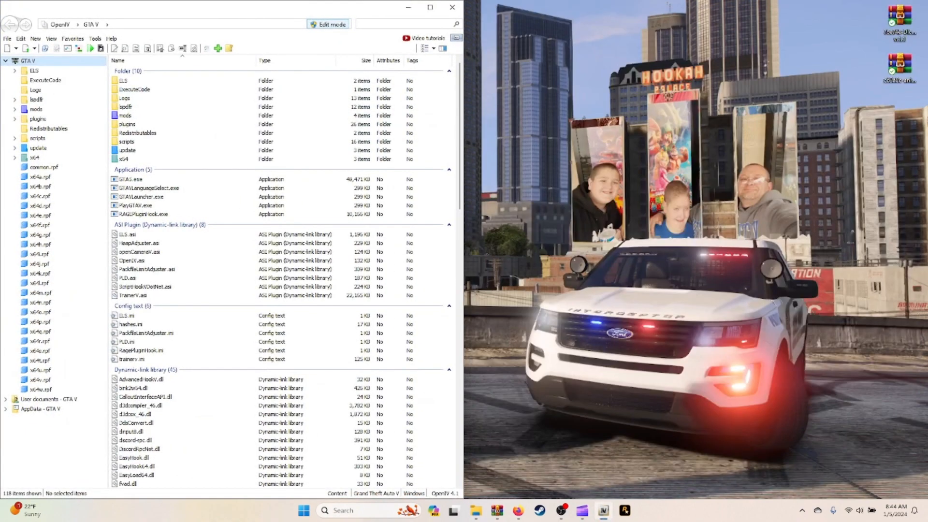
pyautogui.click(834, 93)
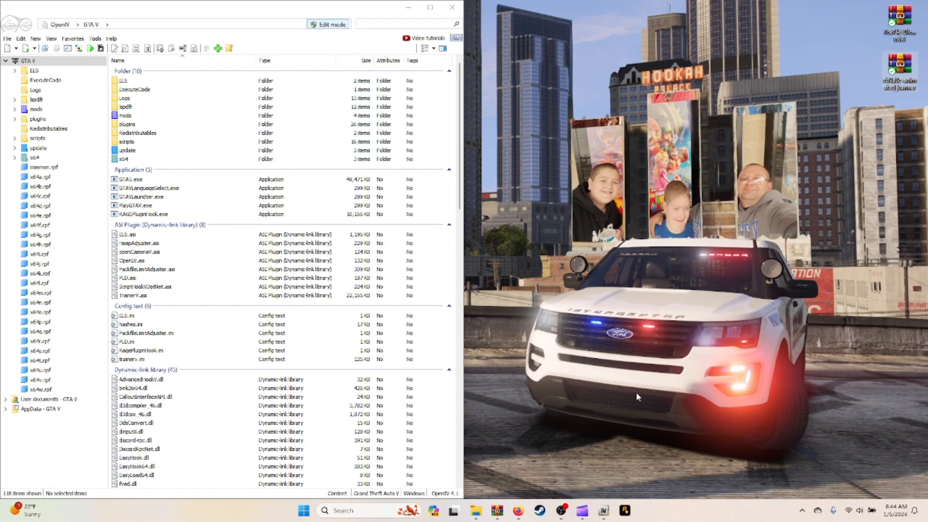
# Step: Open the cb3a8c-animated_banner.rar archive from the desktop and snap its window to the lower-right quarter of the screen
pyautogui.doubleClick(900, 68)
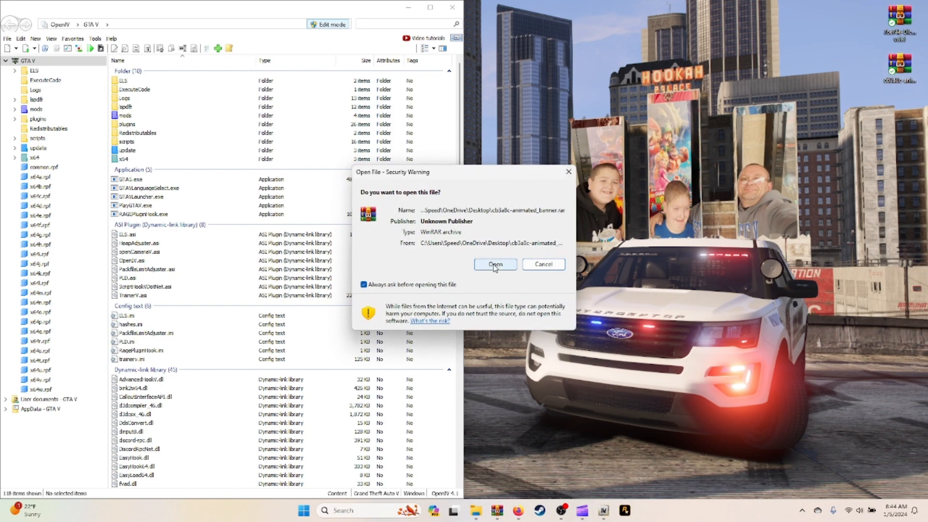
pyautogui.click(495, 265)
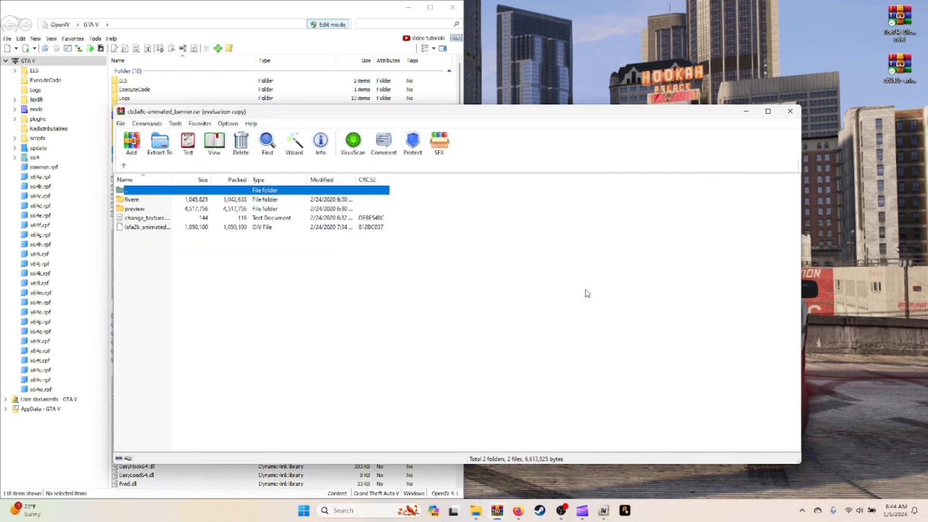
pyautogui.moveTo(767, 112)
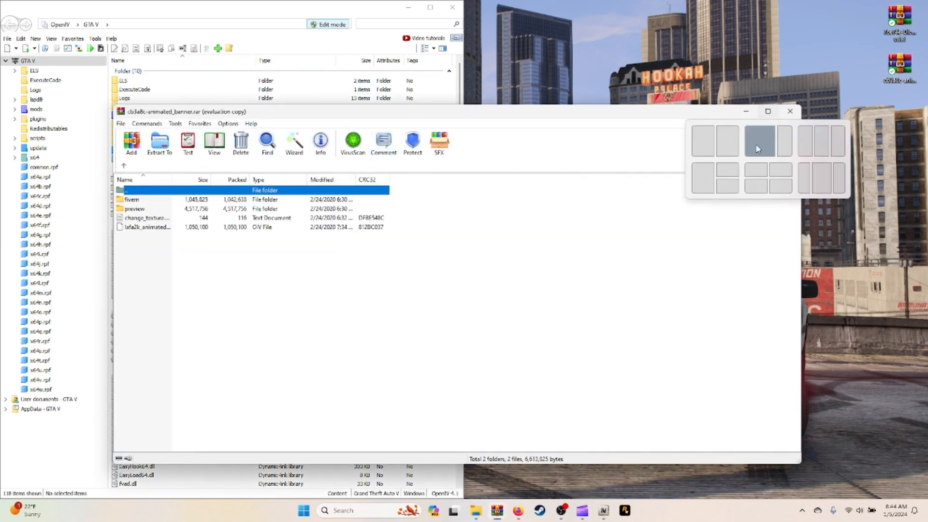
pyautogui.click(730, 189)
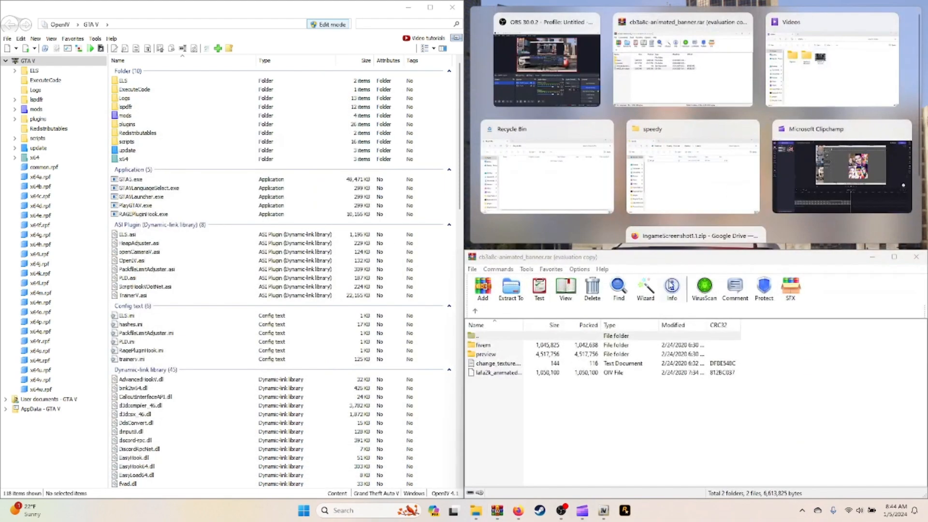
pyautogui.click(667, 270)
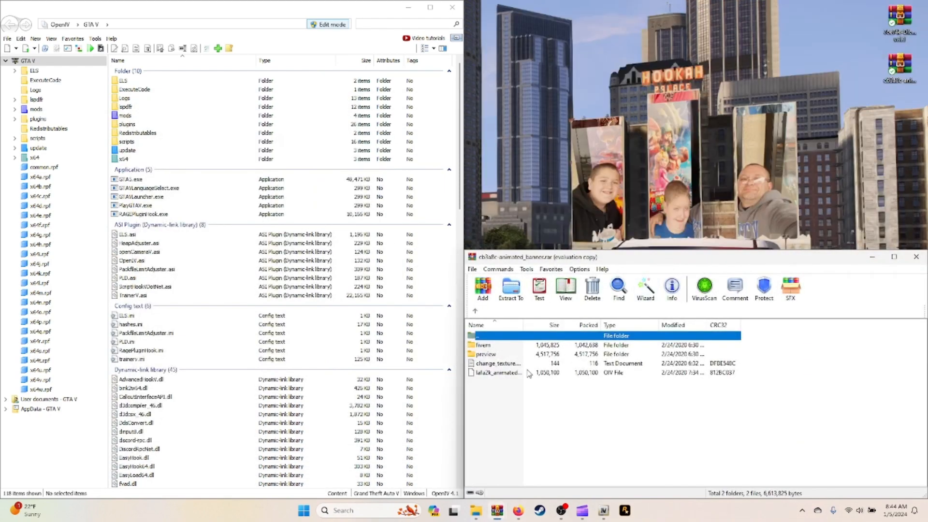
# Step: Install the lafa2k_animatedbanner.oiv package from the archive into OpenIV's "mods" folder and close the package installer
pyautogui.click(510, 373)
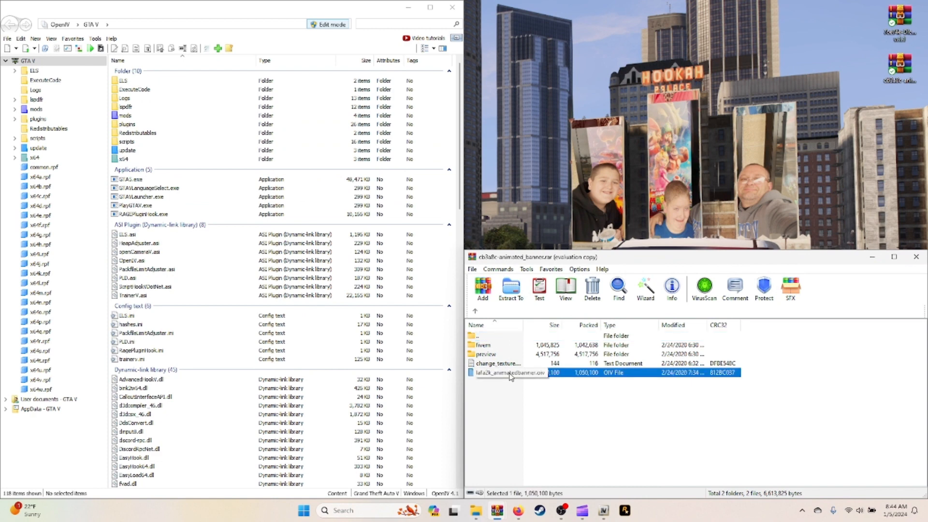
pyautogui.moveTo(510, 376); pyautogui.dragTo(217, 330)
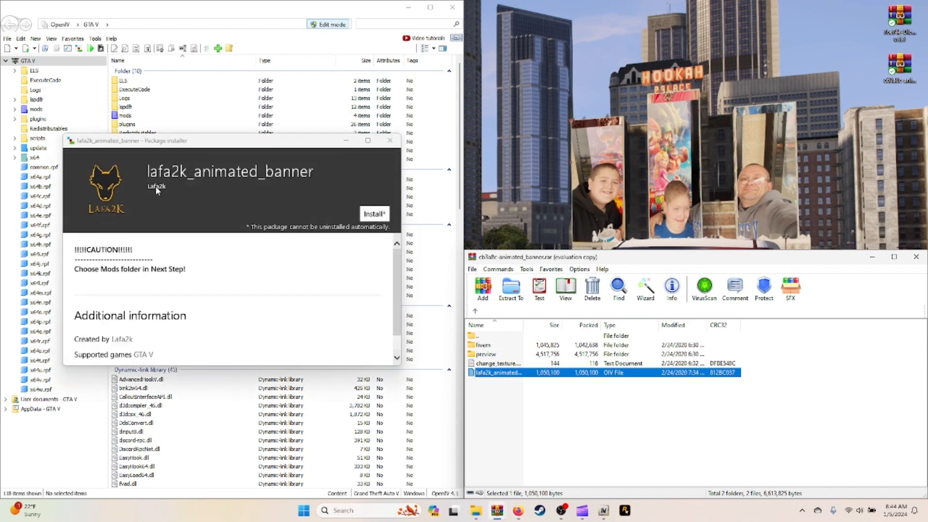
pyautogui.click(374, 214)
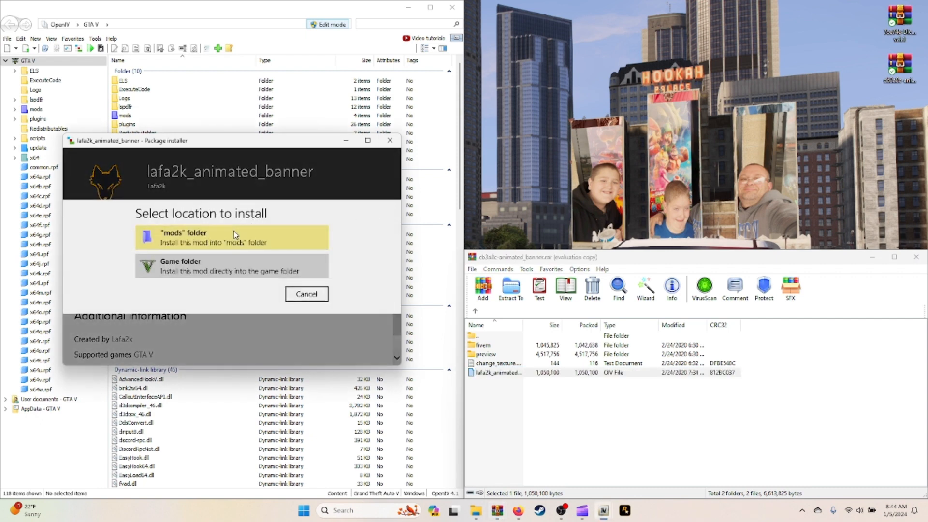
pyautogui.click(234, 236)
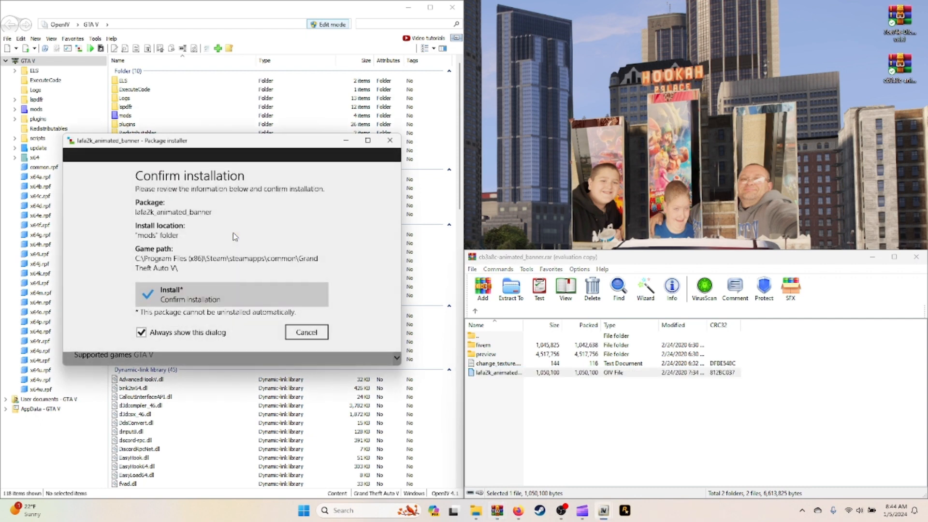
pyautogui.click(223, 296)
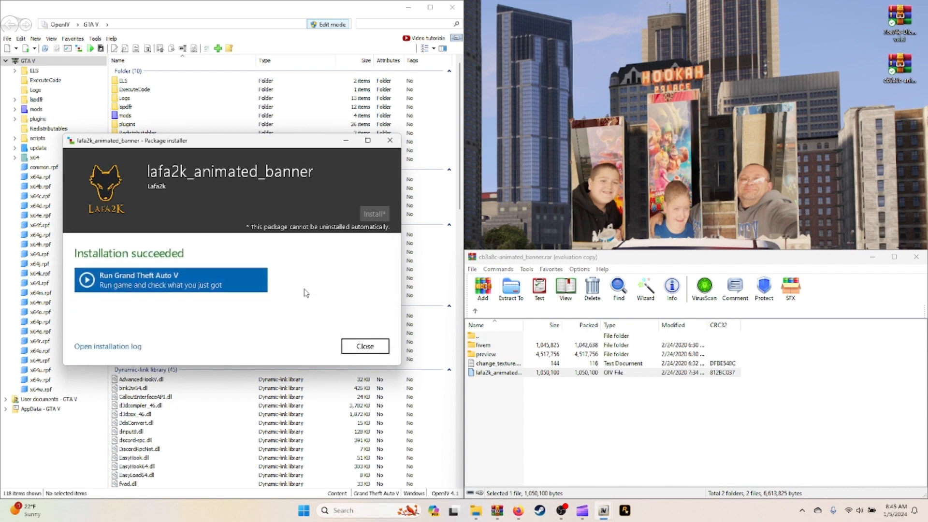
pyautogui.click(365, 346)
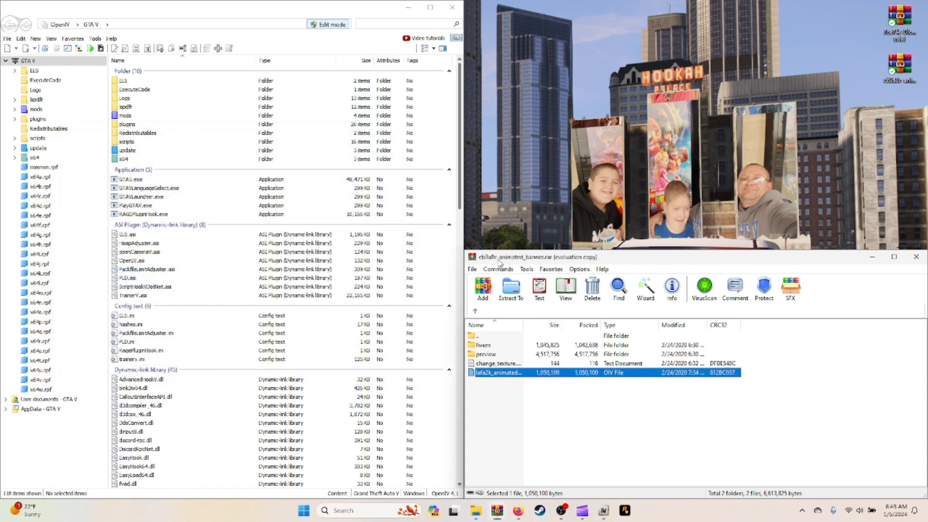
# Step: Minimize the archive window and open the lafa2k_animated folder under mods, update, x64, dlcpacks
pyautogui.click(876, 259)
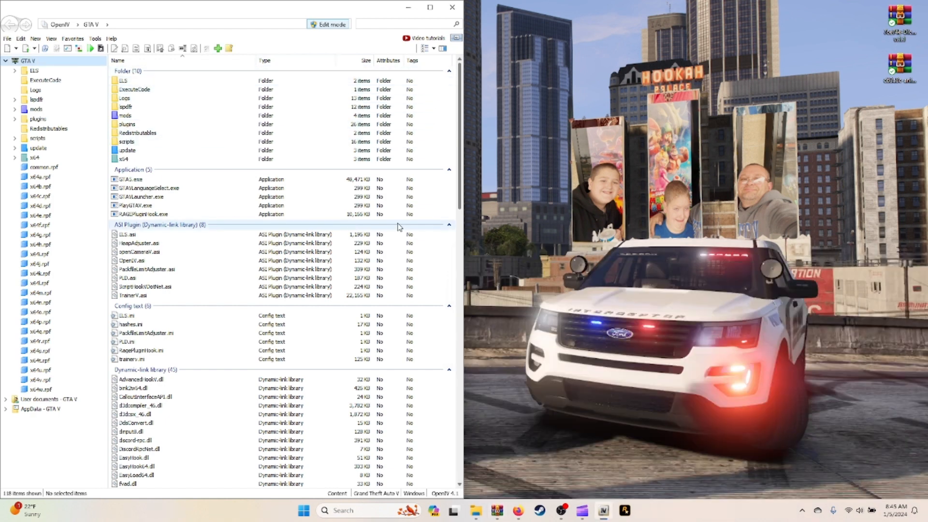
pyautogui.doubleClick(179, 117)
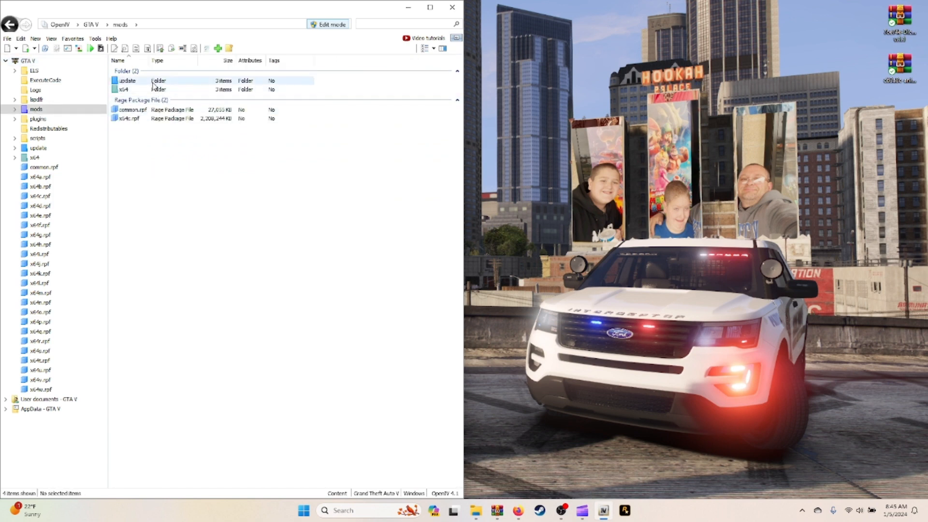
pyautogui.doubleClick(153, 84)
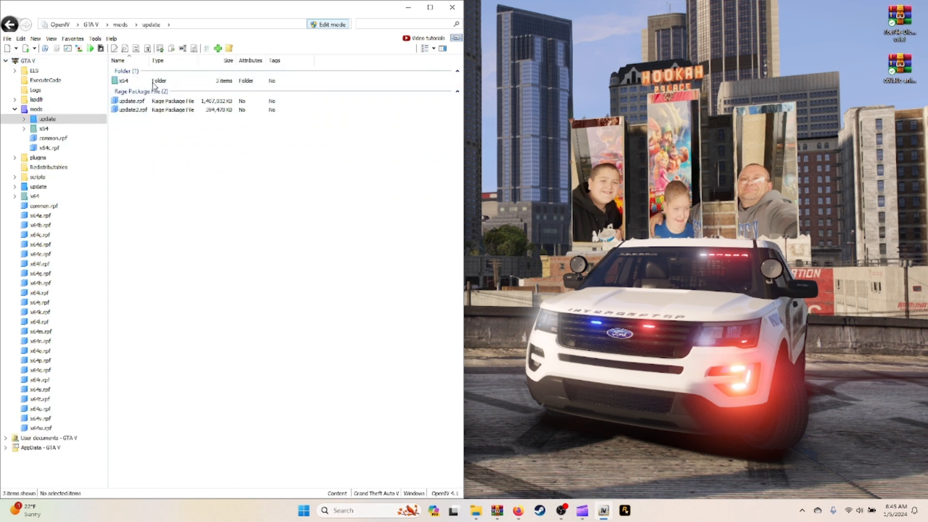
pyautogui.doubleClick(153, 82)
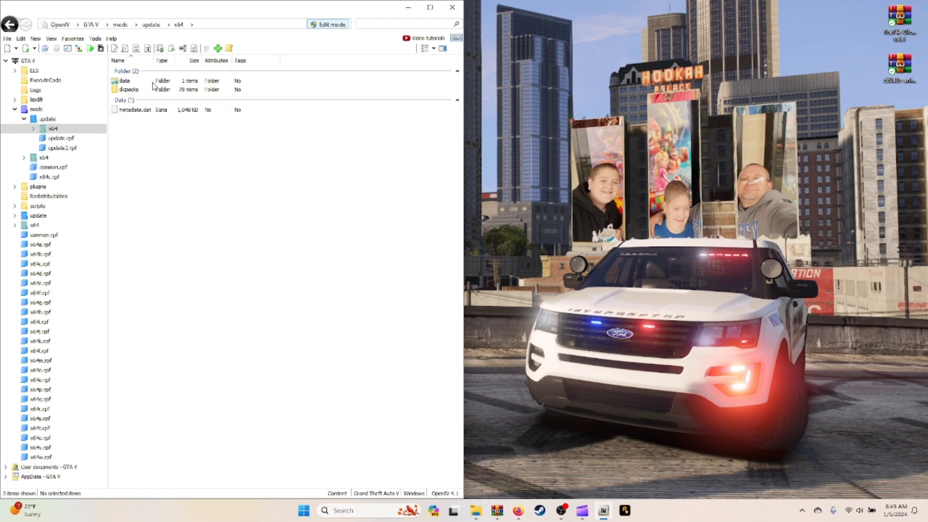
pyautogui.doubleClick(153, 91)
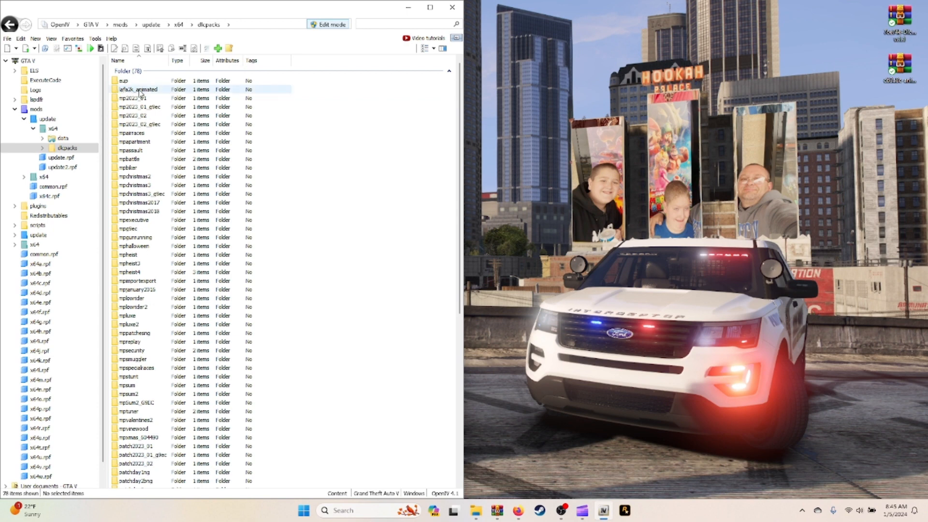
pyautogui.doubleClick(139, 90)
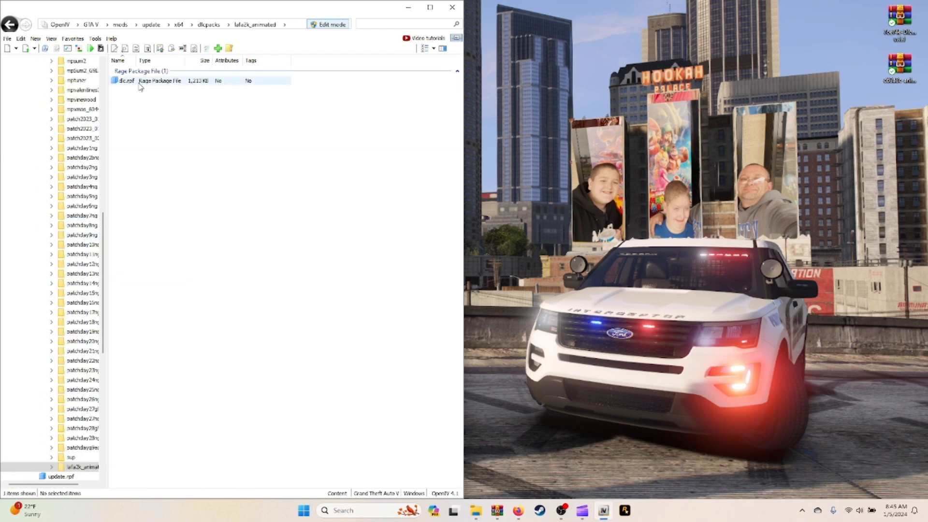
# Step: Open dlc.rpf and go through x64, levels, gta5 and lafa2k_animated into props.rpf
pyautogui.doubleClick(139, 81)
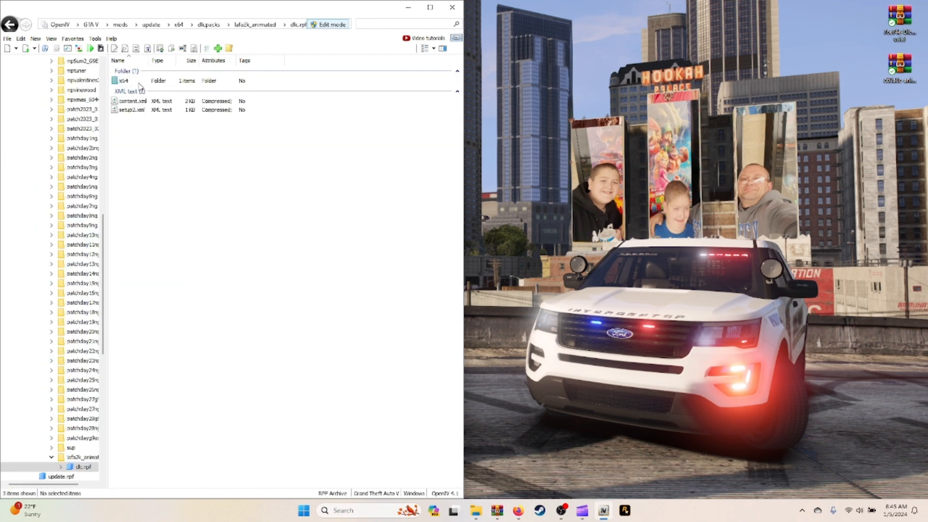
pyautogui.doubleClick(140, 81)
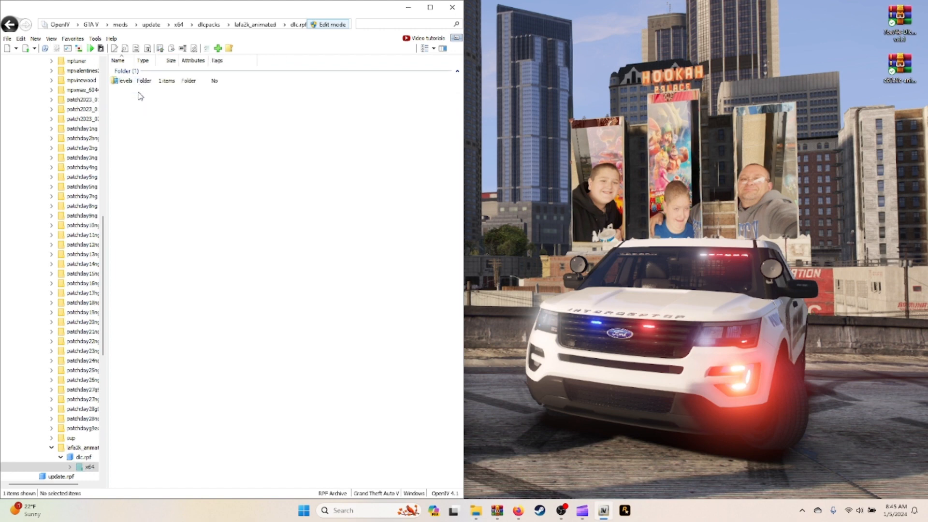
pyautogui.doubleClick(136, 81)
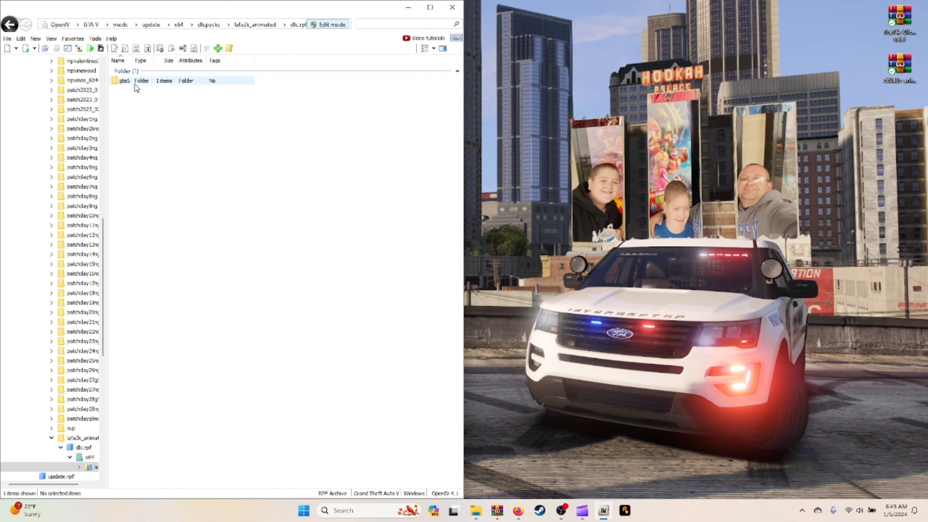
pyautogui.doubleClick(136, 86)
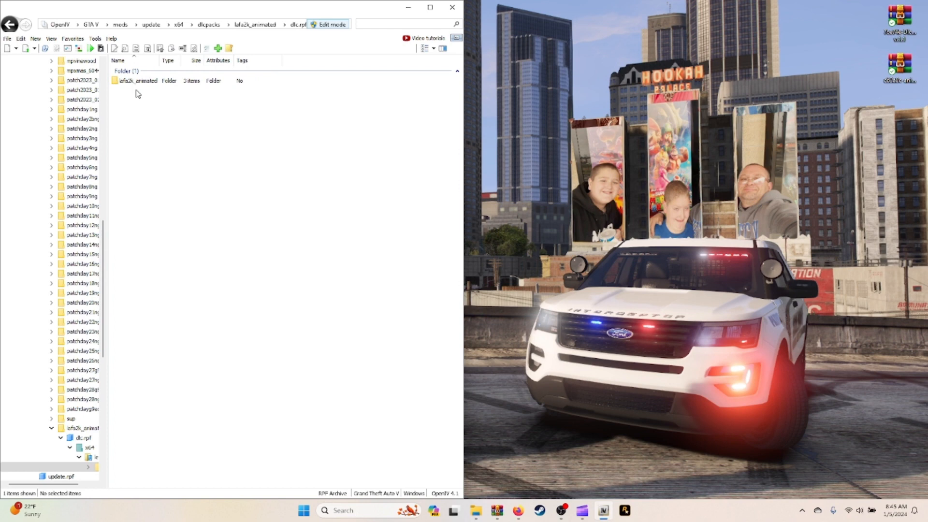
pyautogui.click(136, 84)
pyautogui.doubleClick(144, 84)
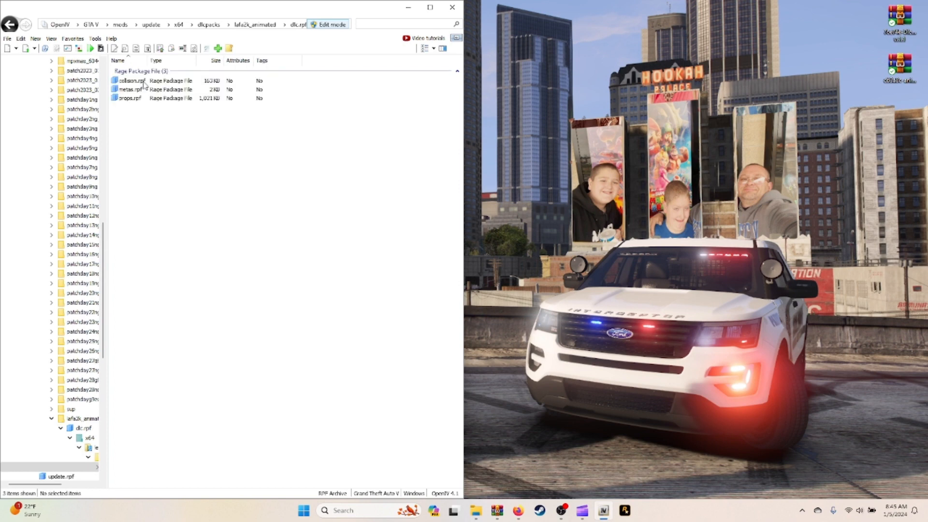
pyautogui.doubleClick(138, 98)
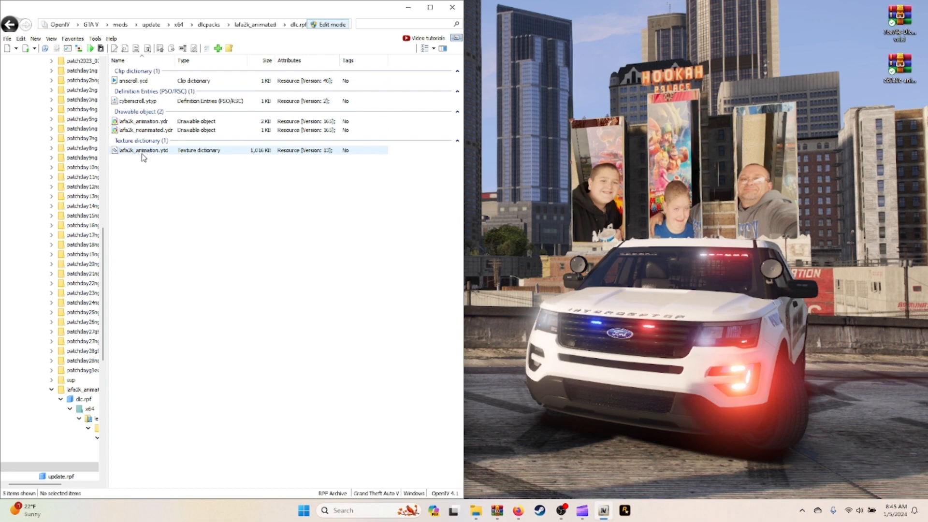
pyautogui.doubleClick(142, 152)
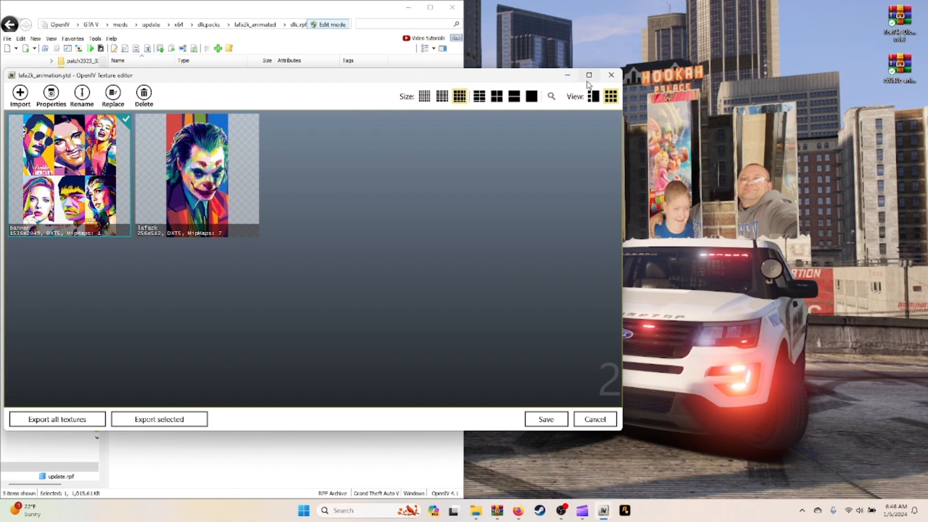
pyautogui.moveTo(589, 75)
pyautogui.click(599, 142)
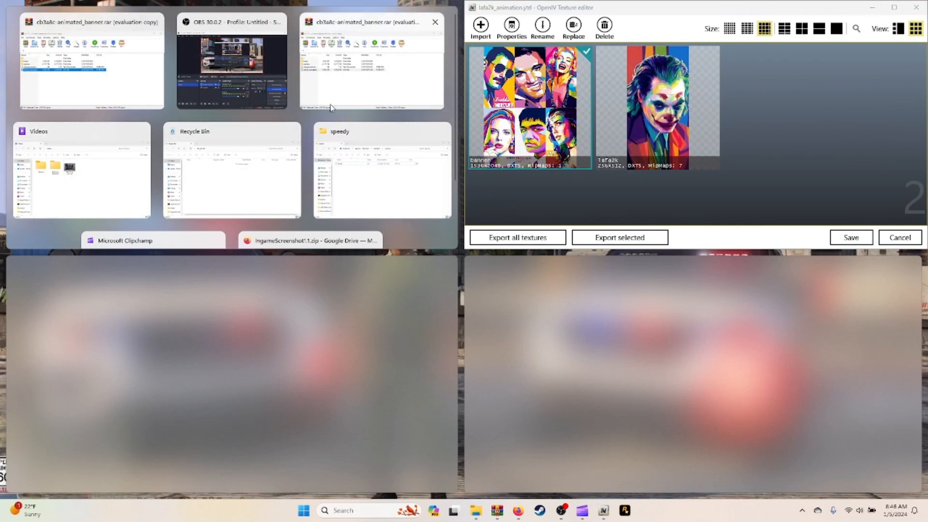
pyautogui.click(358, 324)
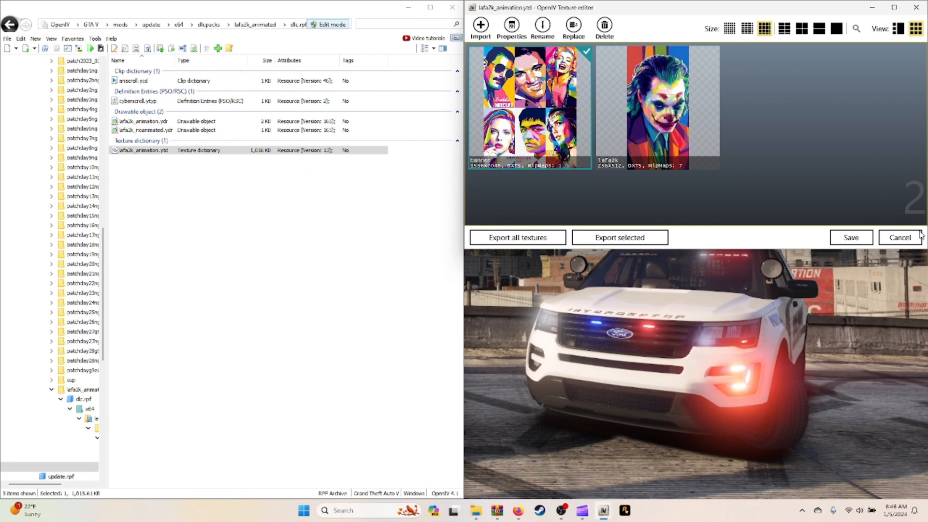
pyautogui.click(900, 237)
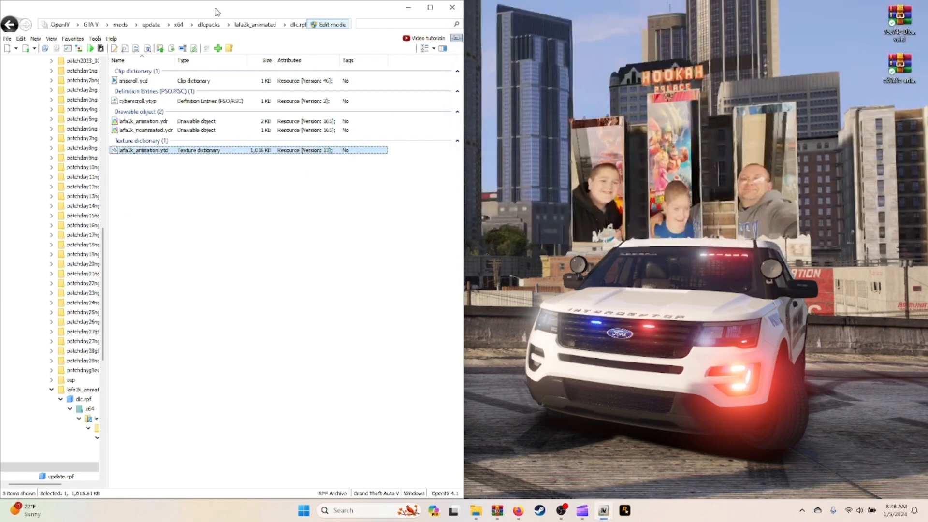
# Step: Reopen lafa2k_animation.ytd with the desktop visible alongside and copy its original lafa2k and banner textures onto the desktop
pyautogui.moveTo(217, 9); pyautogui.dragTo(693, 6)
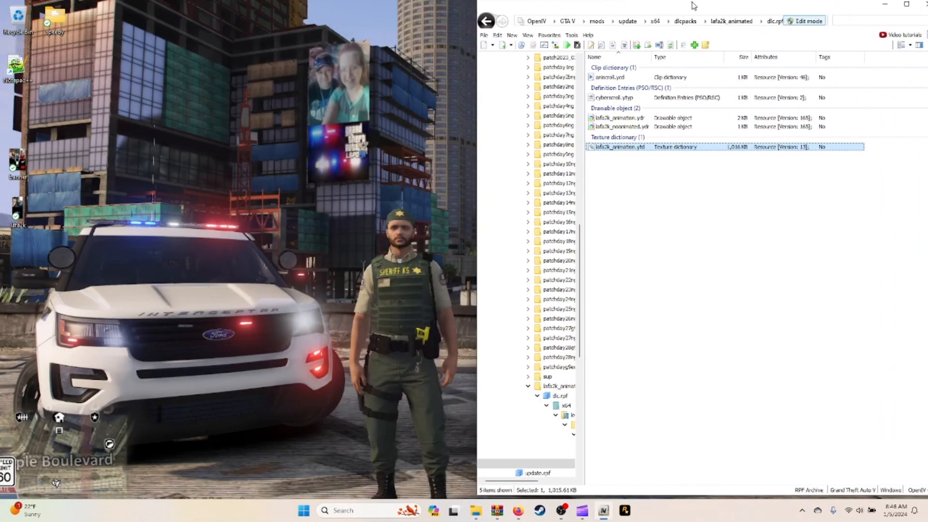
pyautogui.doubleClick(644, 147)
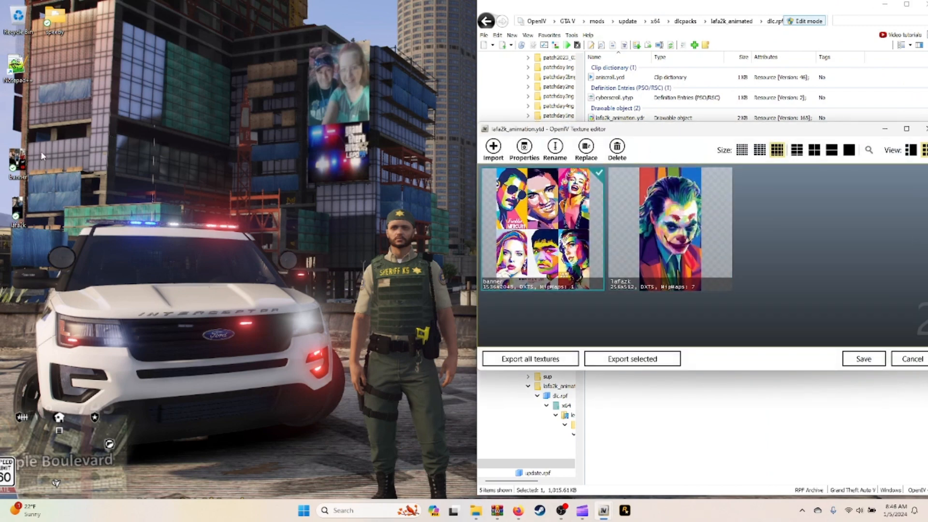
pyautogui.moveTo(38, 138); pyautogui.dragTo(48, 241)
pyautogui.moveTo(148, 13); pyautogui.dragTo(155, 15)
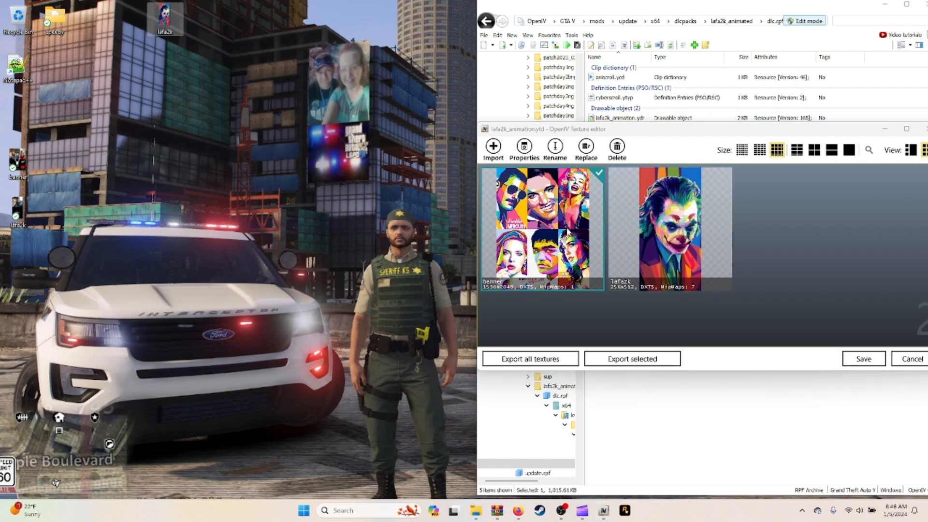
pyautogui.click(256, 49)
pyautogui.moveTo(217, 19); pyautogui.dragTo(216, 18)
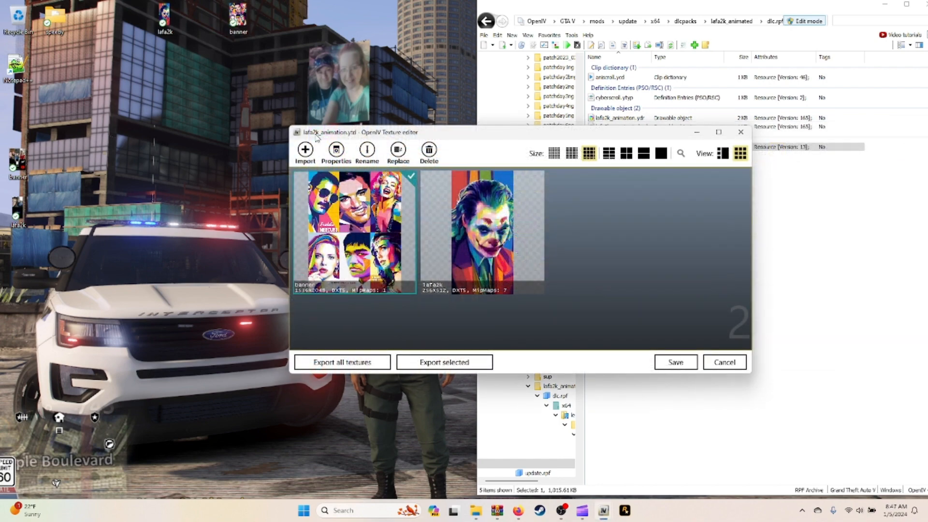
# Step: Replace the banner texture with the custom banner PNG from the desktop, with MipMap generation on and the format set to Automatically
pyautogui.click(19, 164)
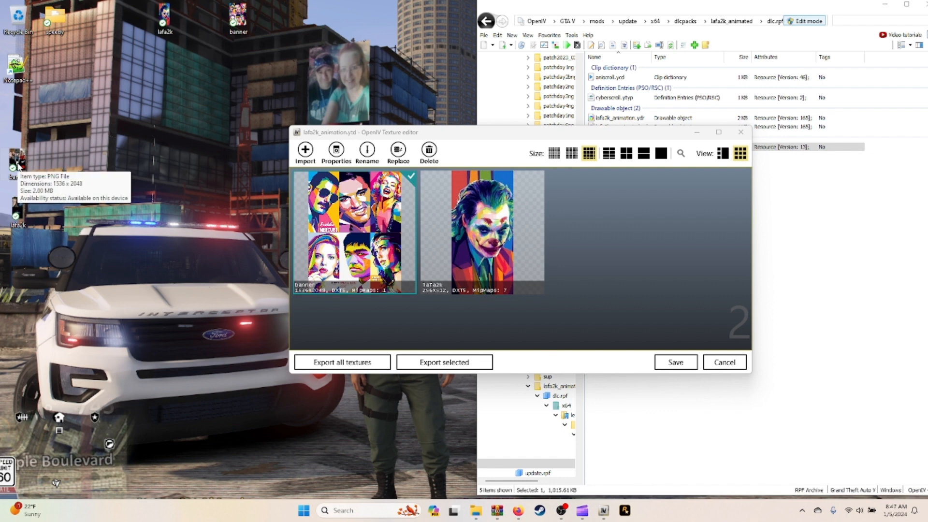
pyautogui.click(346, 212)
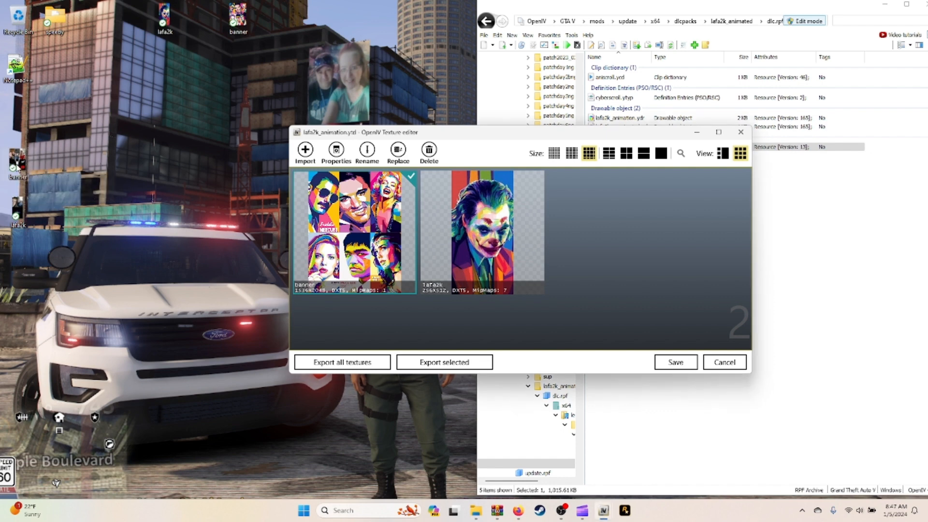
pyautogui.moveTo(17, 163); pyautogui.dragTo(356, 225)
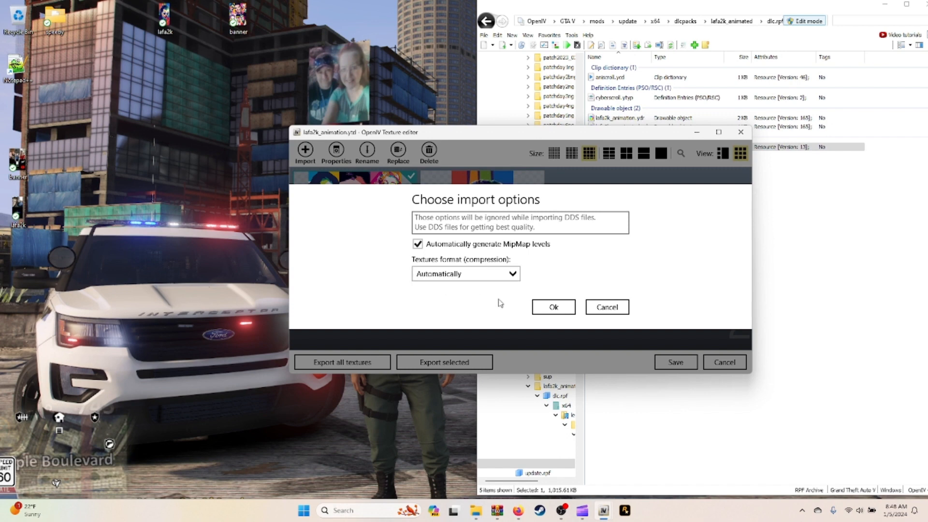
pyautogui.click(546, 307)
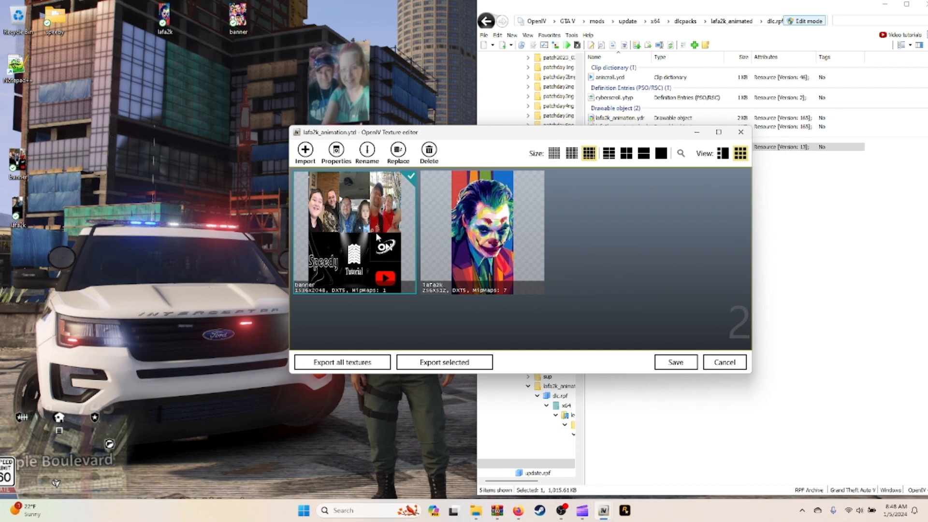
# Step: Replace the lafa2k texture with the custom lafa2k picture using automatic import options, and save the texture dictionary
pyautogui.click(503, 239)
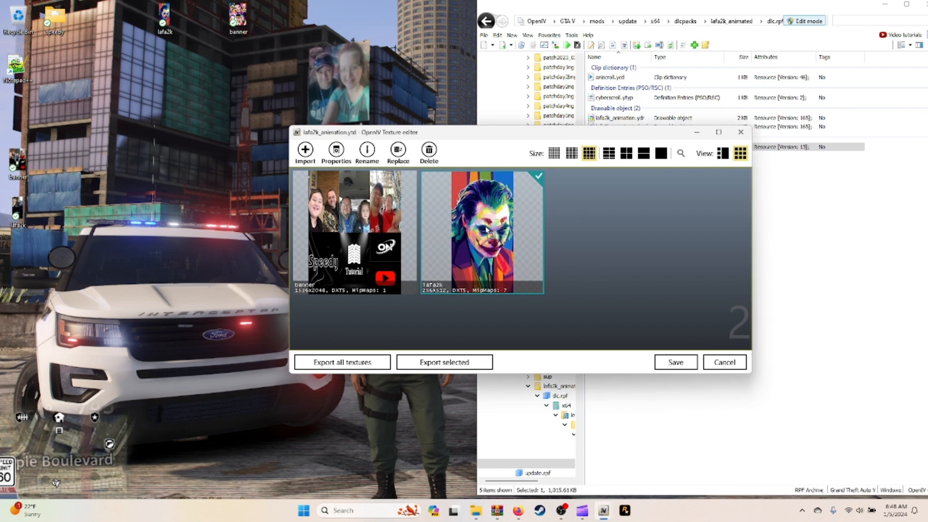
pyautogui.moveTo(487, 231); pyautogui.dragTo(488, 231)
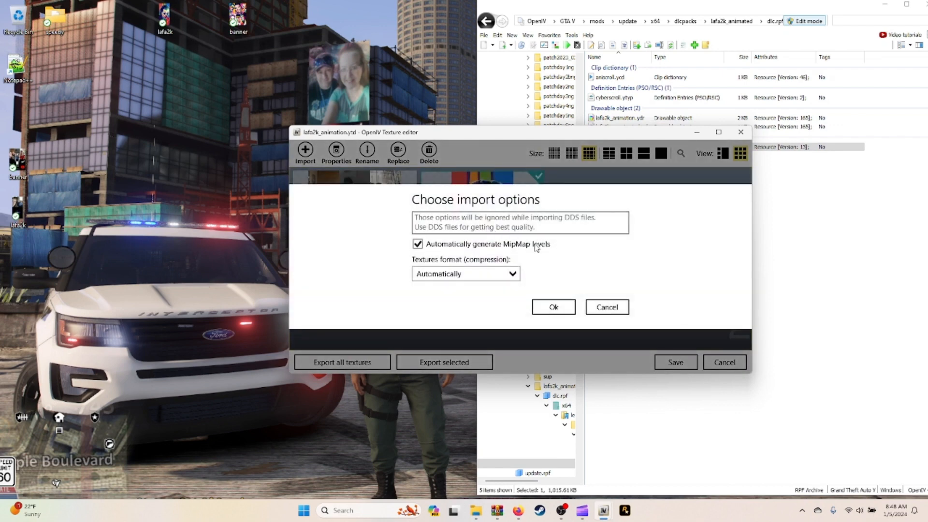
pyautogui.click(552, 309)
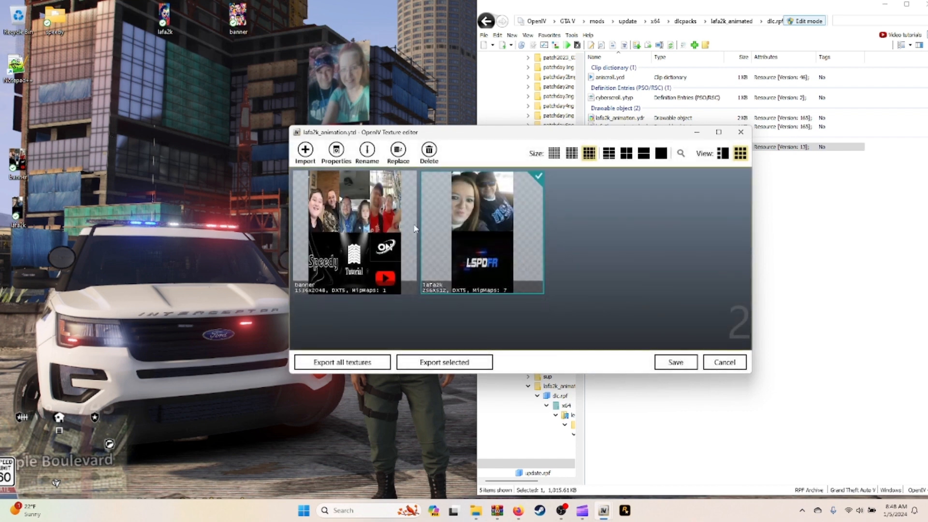
pyautogui.click(684, 364)
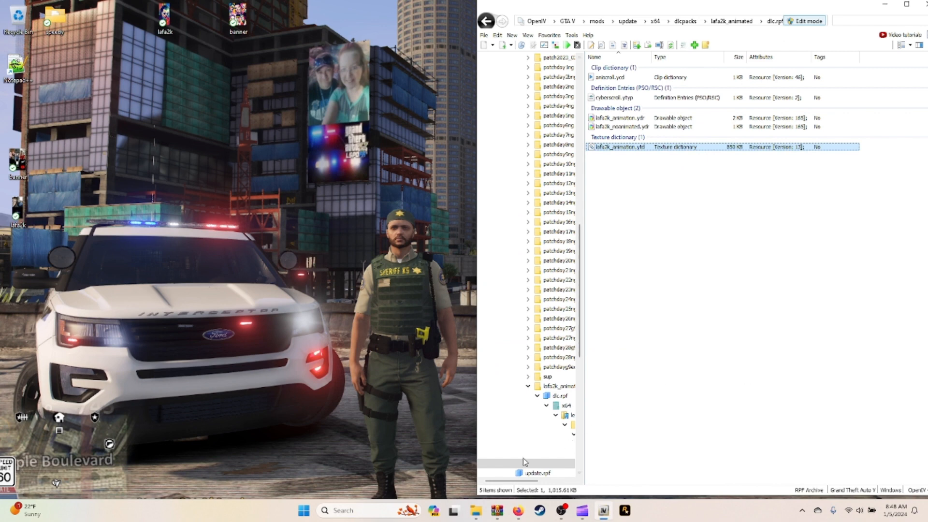
# Step: Open the speedy folder from the desktop, move its window clear of OpenIV's file list and inspect its dlc.rpf file
pyautogui.moveTo(475, 515)
pyautogui.doubleClick(54, 22)
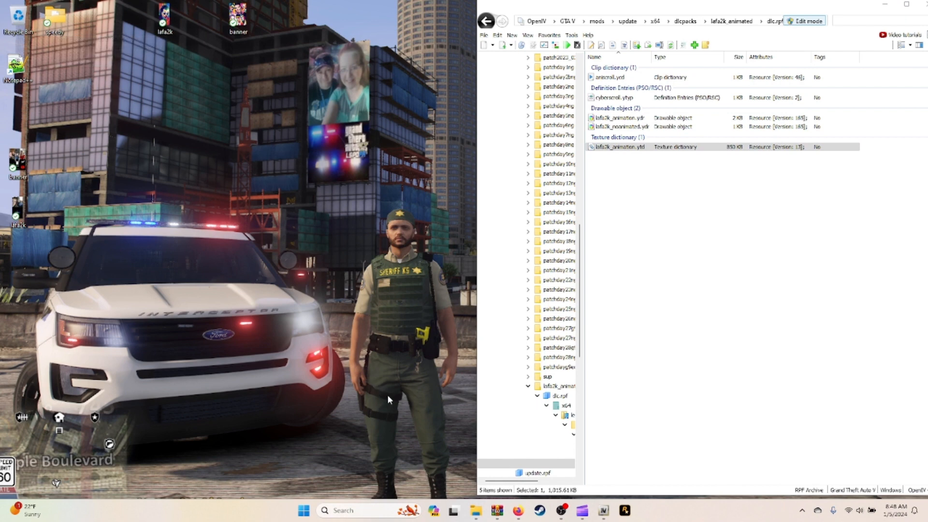
pyautogui.moveTo(474, 518)
pyautogui.click(396, 434)
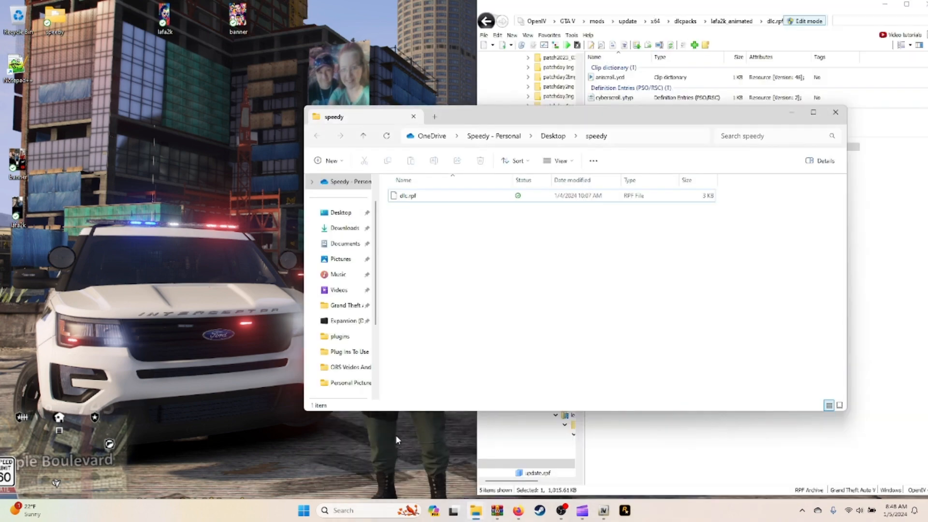
pyautogui.moveTo(503, 122); pyautogui.dragTo(212, 118)
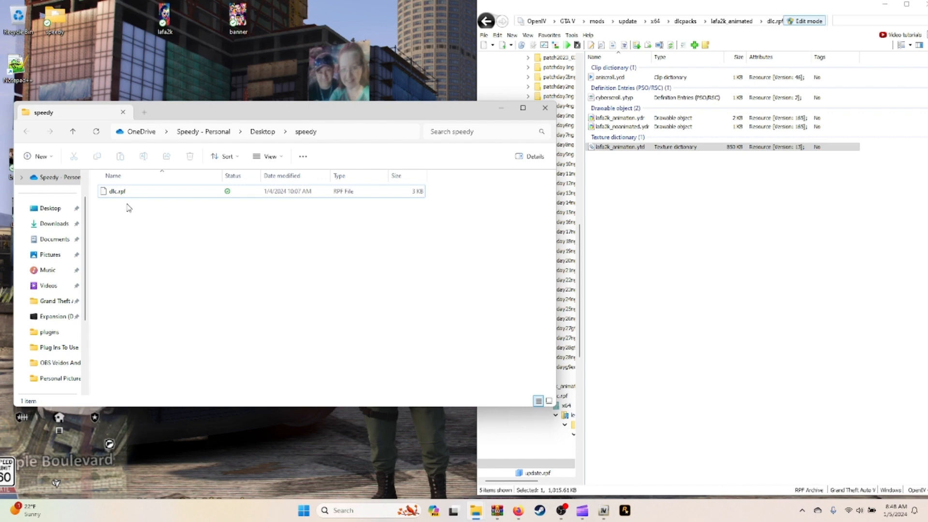
pyautogui.click(115, 195)
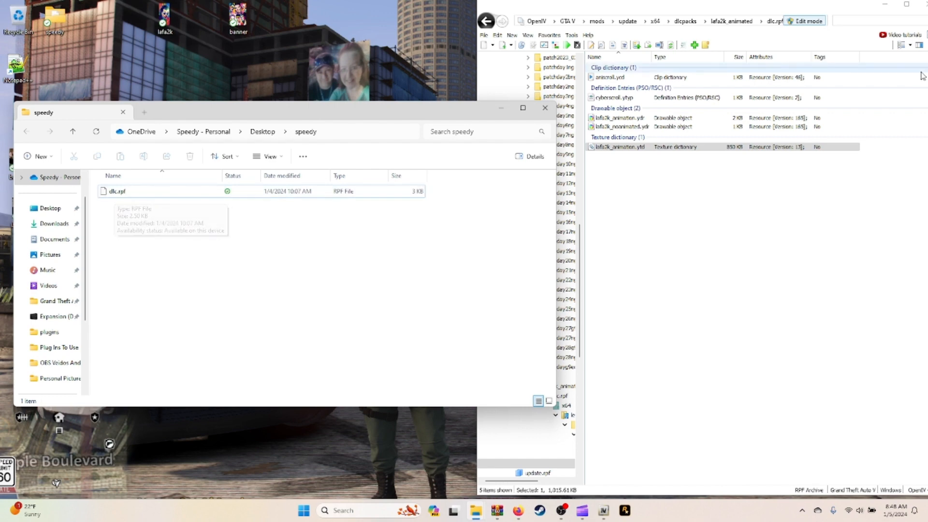
# Step: Maximize OpenIV, return to the dlcpacks folder and open its lafa2k_animated folder
pyautogui.click(907, 4)
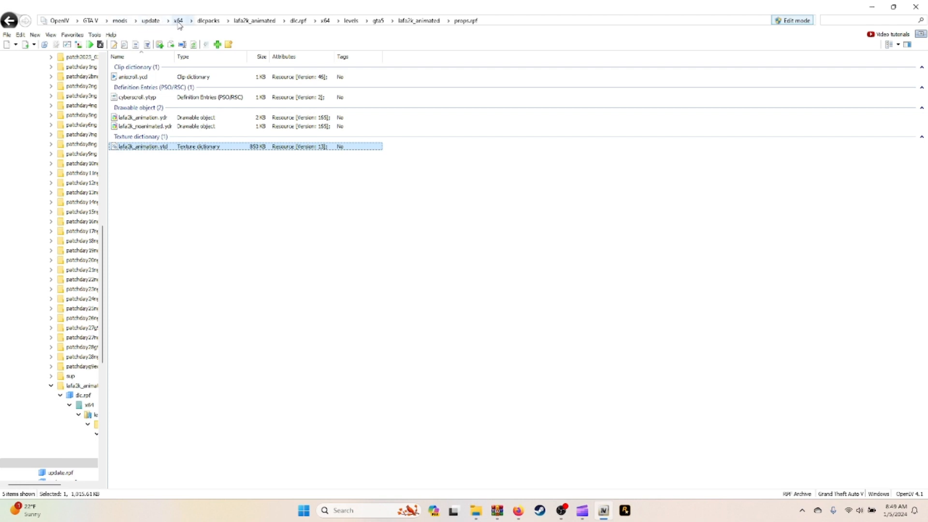
pyautogui.click(209, 22)
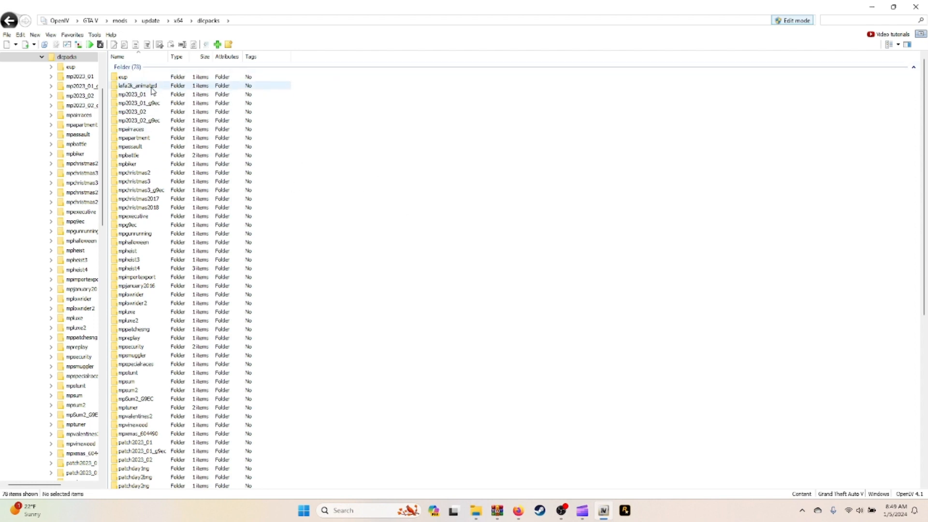
pyautogui.doubleClick(152, 89)
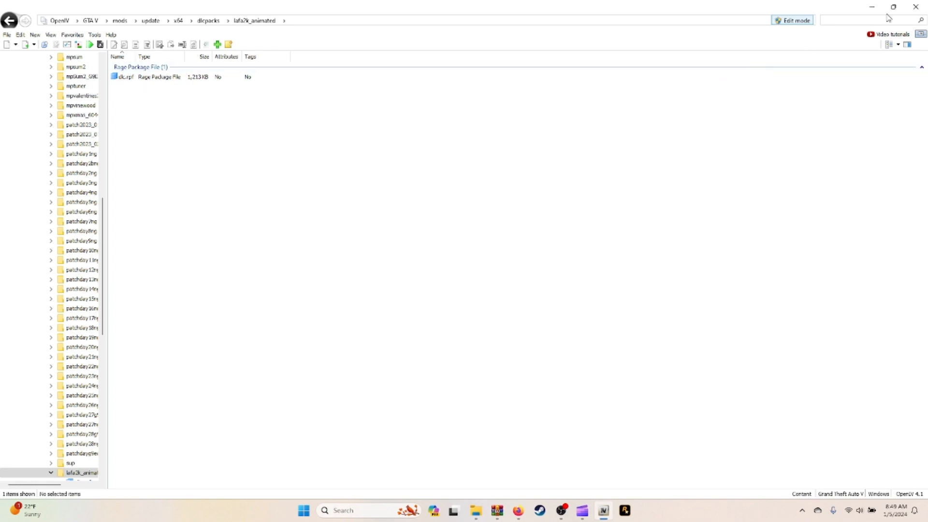
# Step: Arrange OpenIV and the speedy folder window side by side in a four-window snap layout, leaving the other zones empty
pyautogui.moveTo(895, 14)
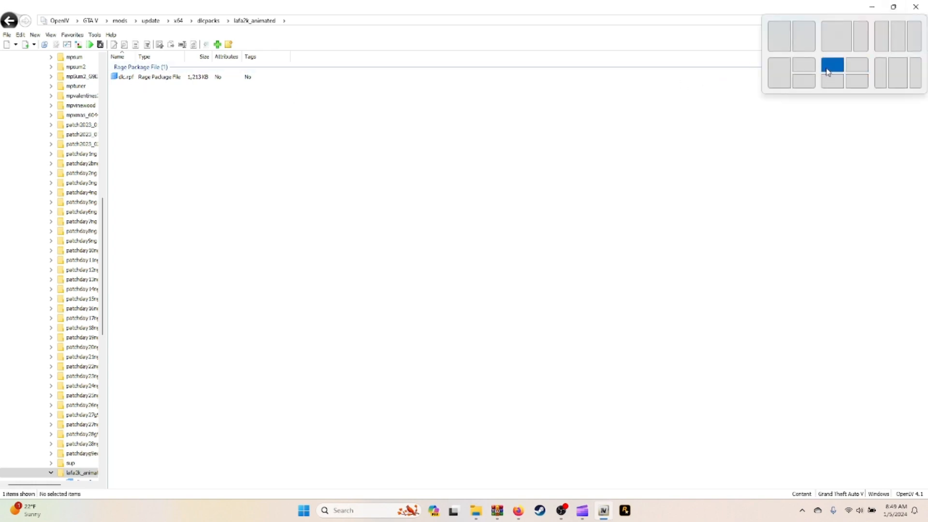
pyautogui.click(854, 70)
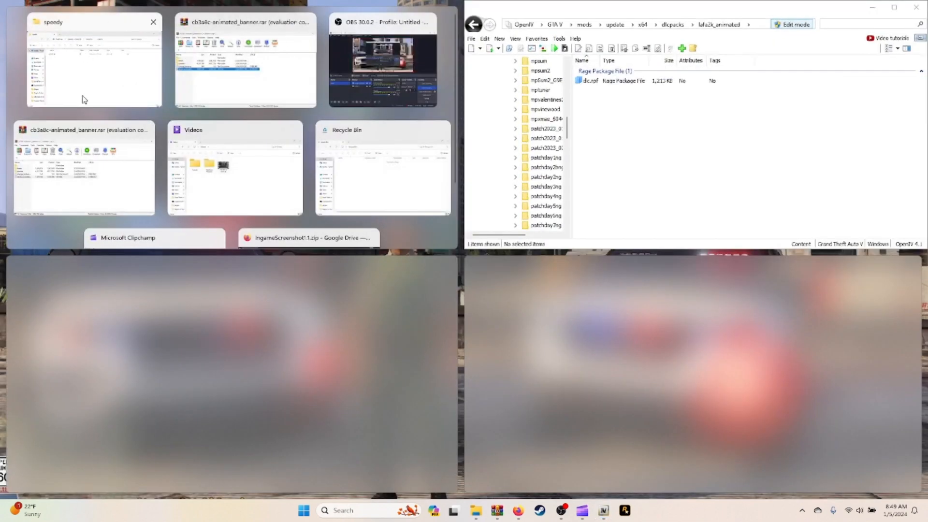
pyautogui.click(111, 24)
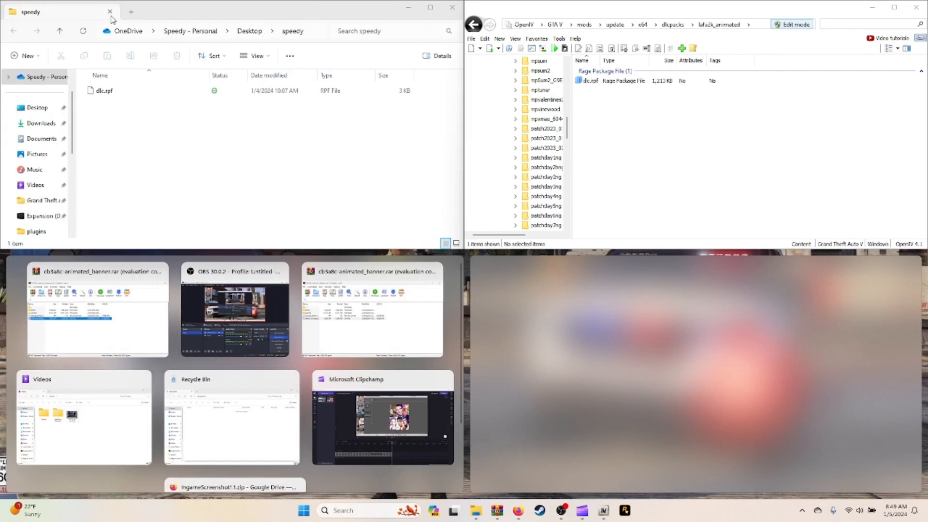
pyautogui.click(593, 376)
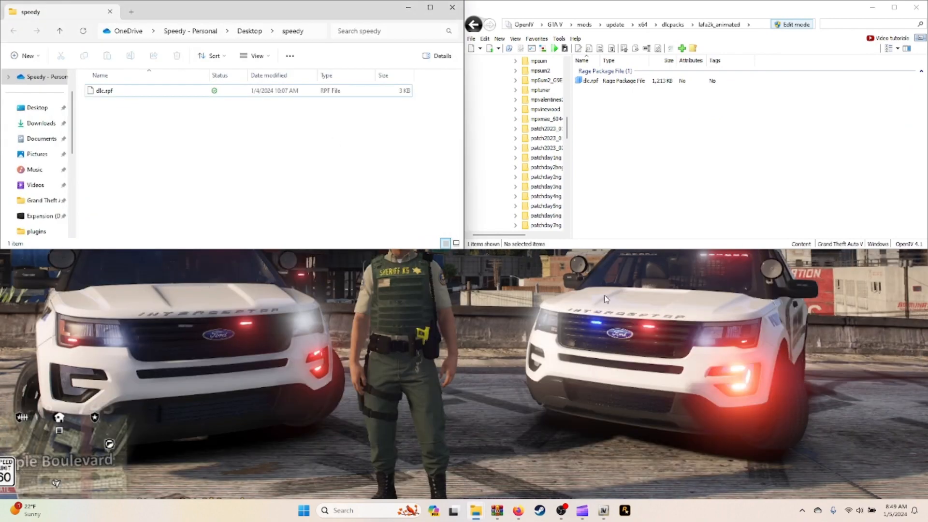
# Step: Copy dlc.rpf from the lafa2k_animated folder into the desktop speedy folder, replacing the existing file
pyautogui.click(598, 81)
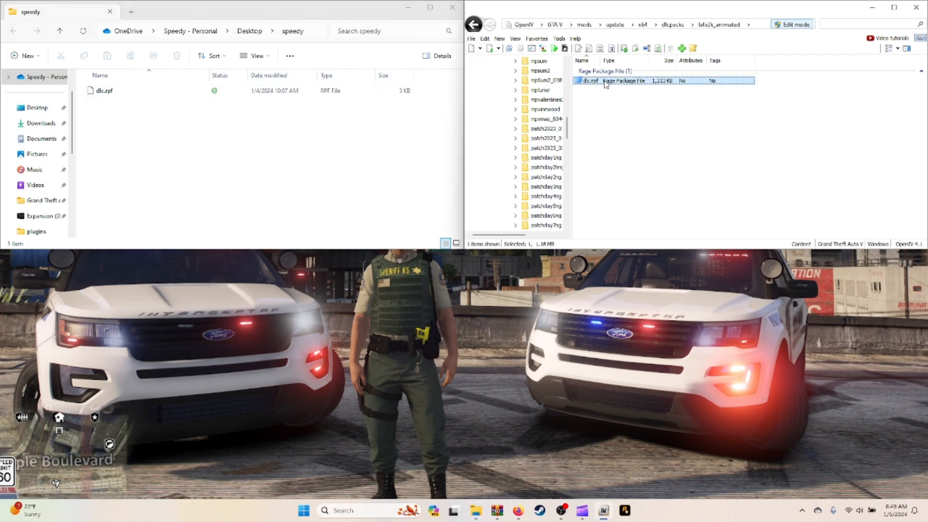
pyautogui.moveTo(605, 83); pyautogui.dragTo(241, 157)
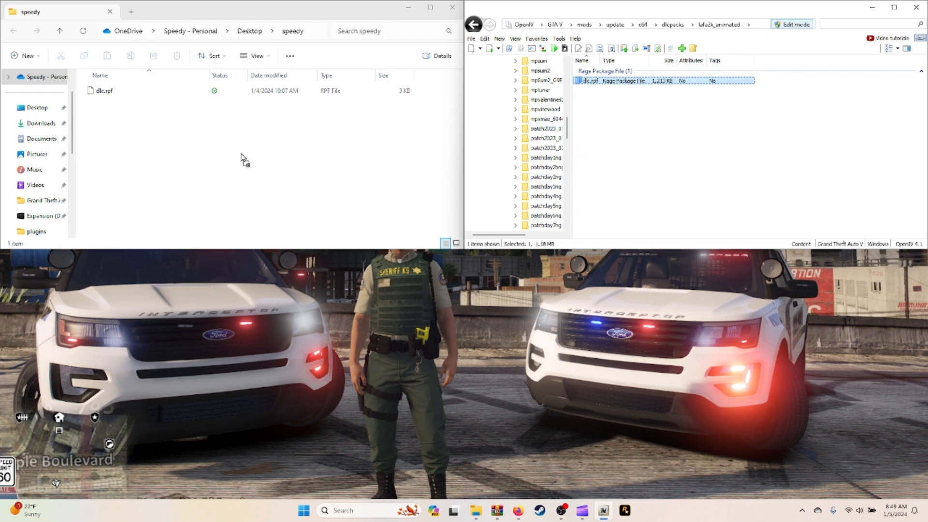
pyautogui.moveTo(242, 157); pyautogui.dragTo(242, 157)
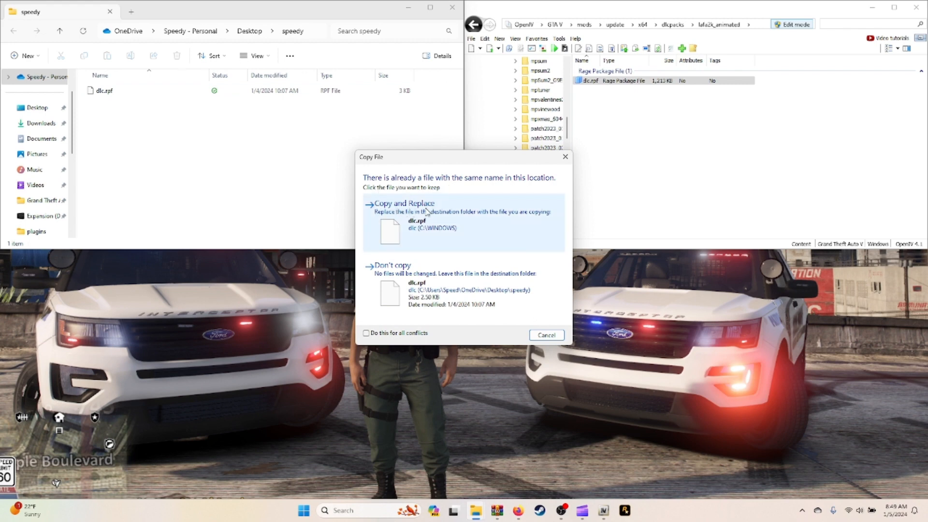
pyautogui.click(453, 229)
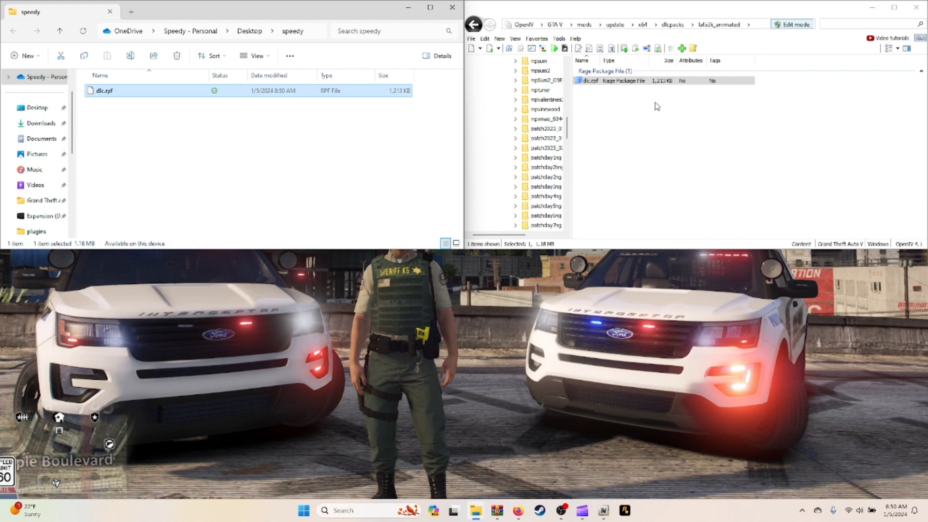
# Step: Open dlc.rpf in OpenIV and go through x64, levels, gta5 and lafa2k_animated into props.rpf
pyautogui.click(718, 15)
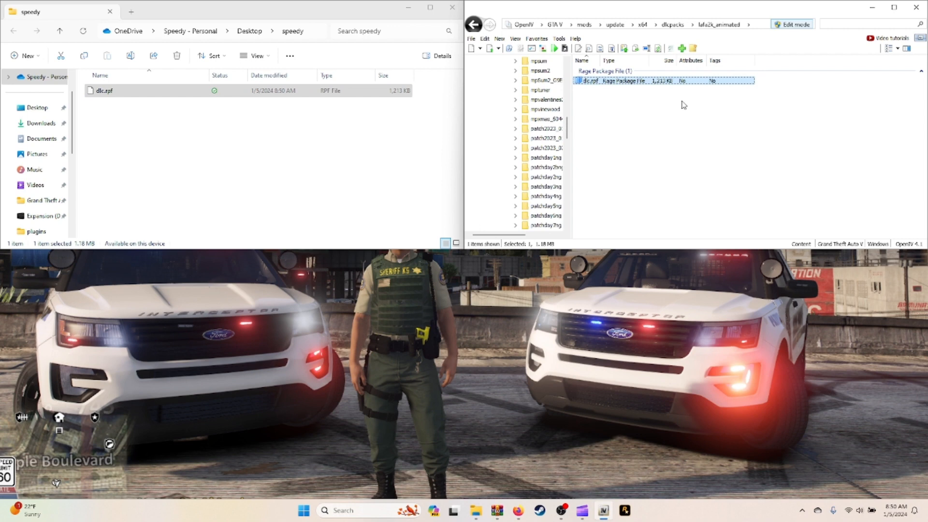
pyautogui.doubleClick(604, 82)
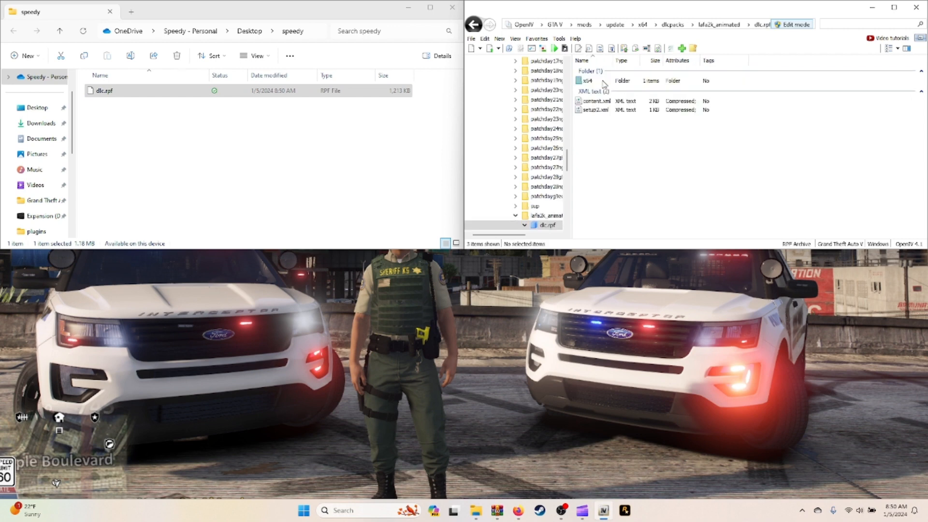
pyautogui.doubleClick(588, 80)
pyautogui.doubleClick(604, 83)
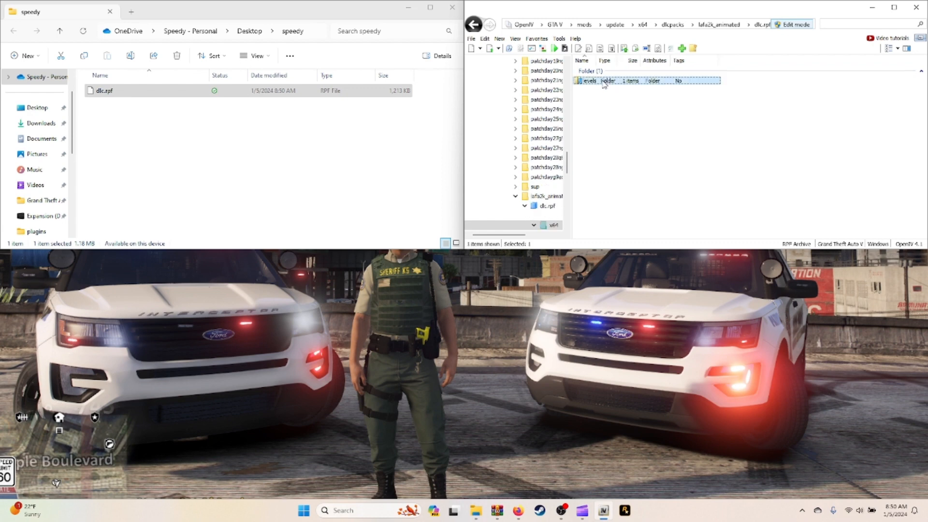
pyautogui.doubleClick(604, 83)
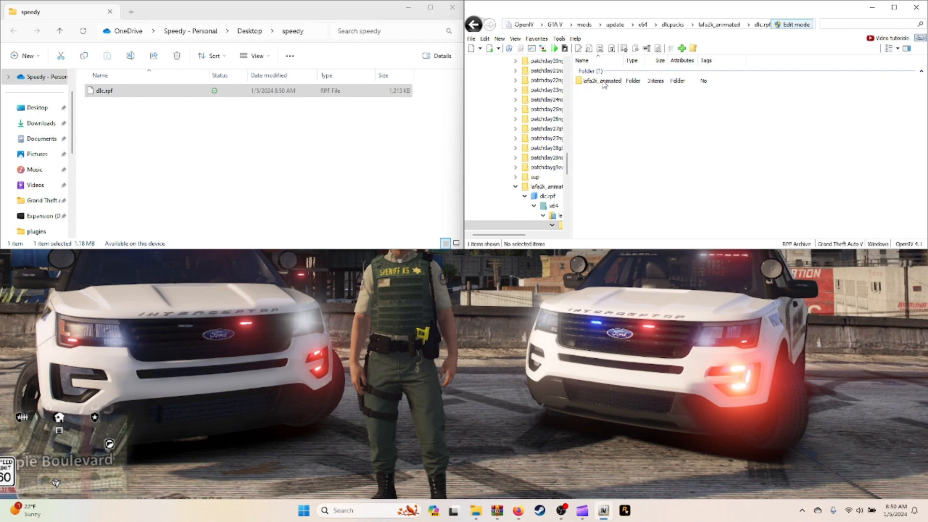
pyautogui.doubleClick(604, 82)
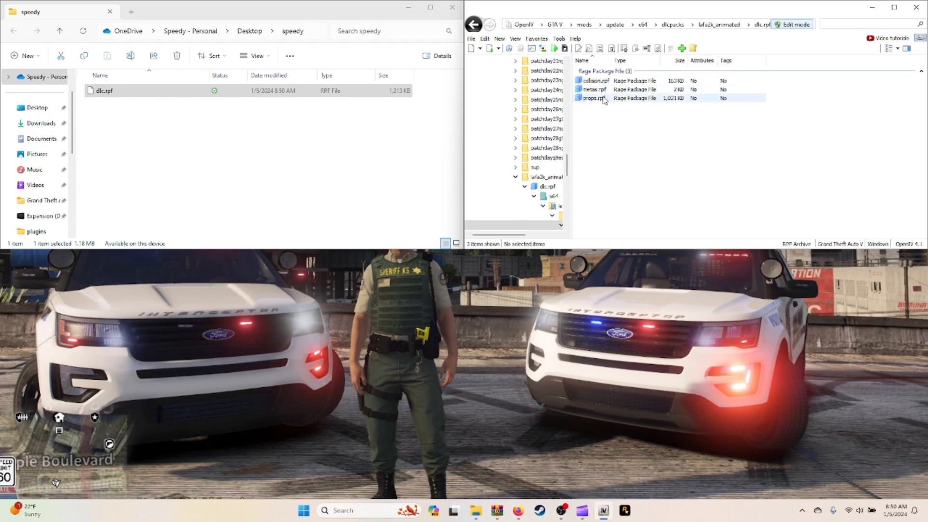
pyautogui.doubleClick(604, 99)
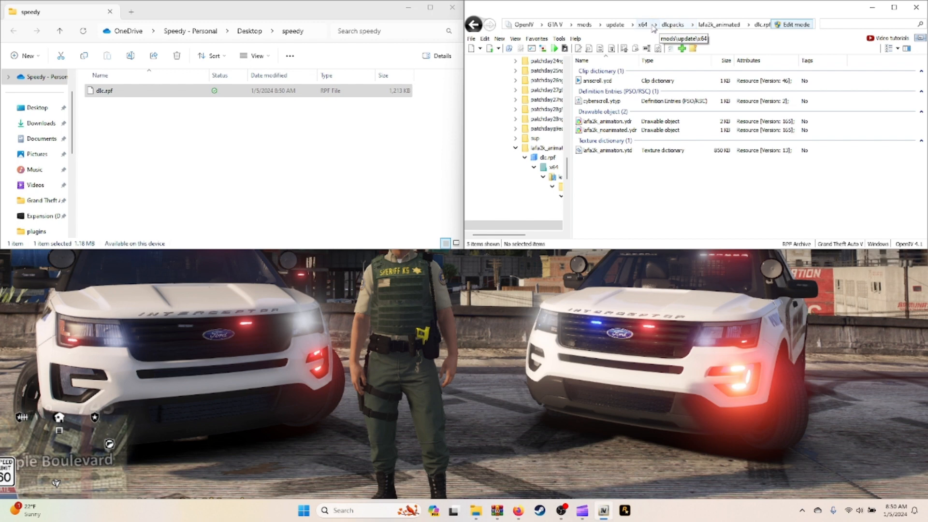
# Step: Copy the OpenIV address of props.rpf, switch to Notepad++ and replace the text of the new document with that path
pyautogui.rightClick(668, 27)
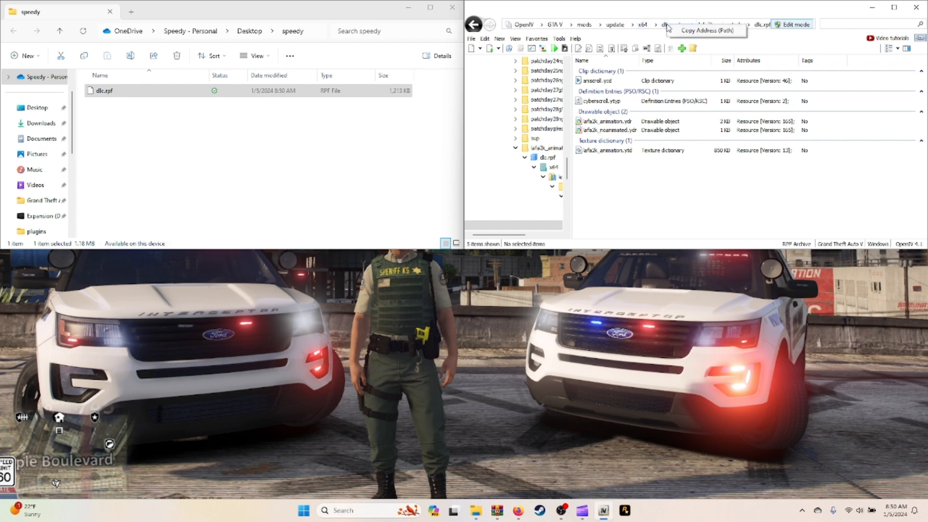
pyautogui.click(696, 32)
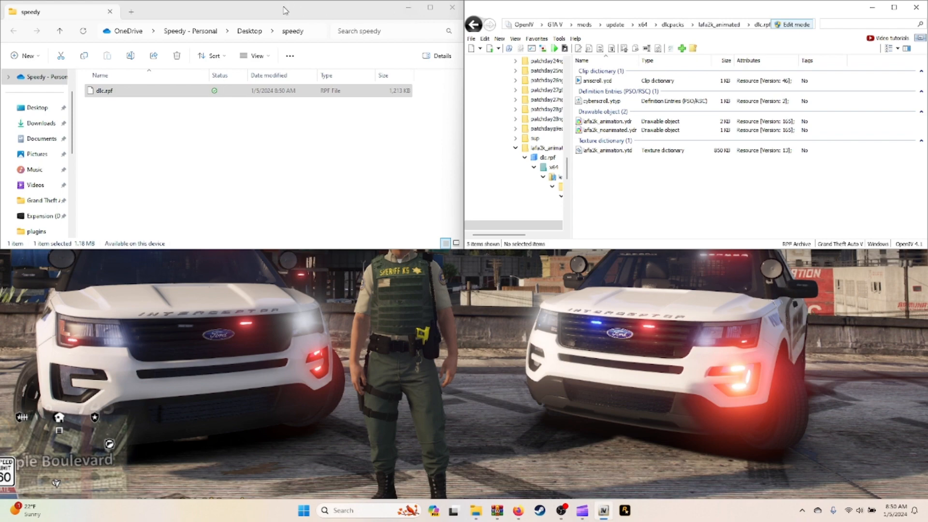
pyautogui.moveTo(283, 10); pyautogui.dragTo(618, 71)
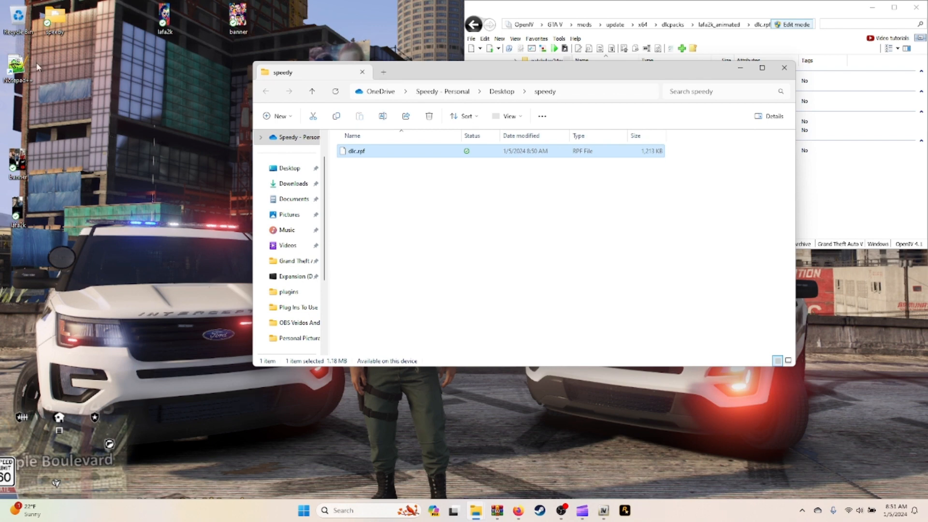
pyautogui.doubleClick(22, 67)
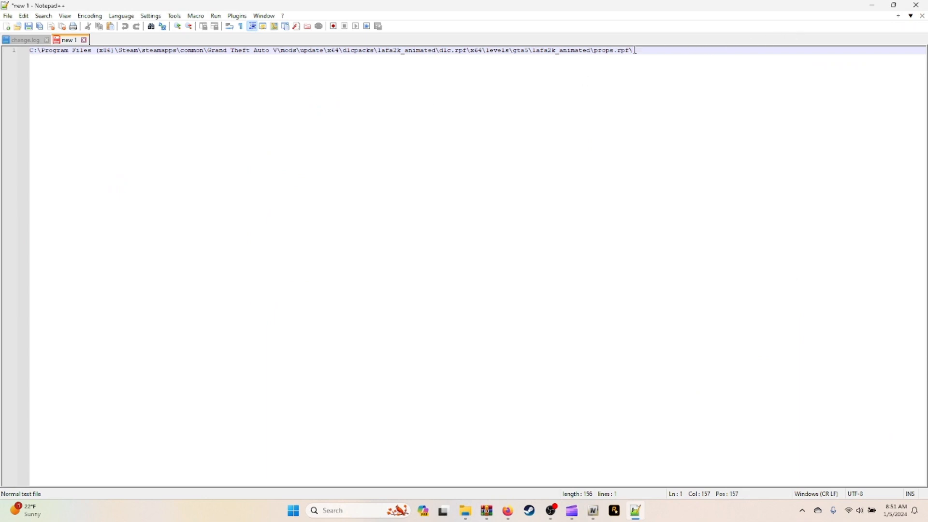
pyautogui.moveTo(636, 50); pyautogui.dragTo(721, 61)
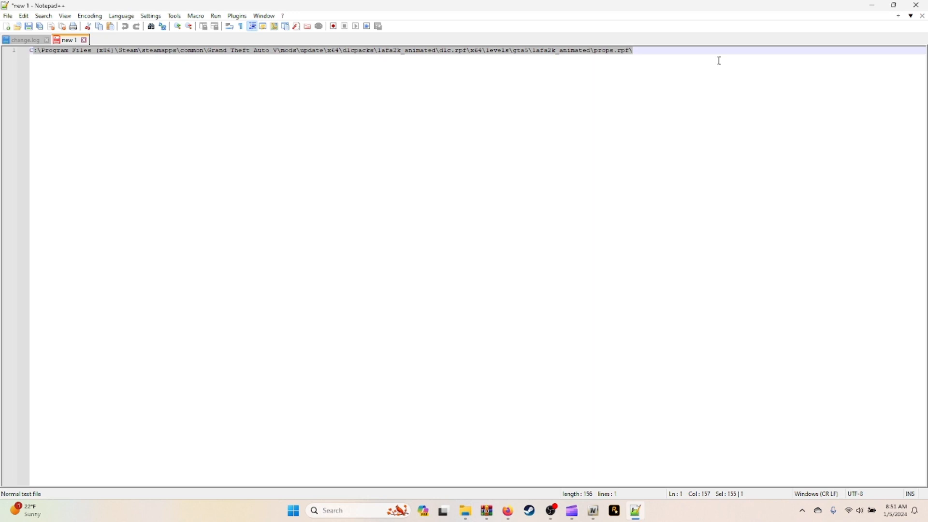
pyautogui.press('BackSpace')
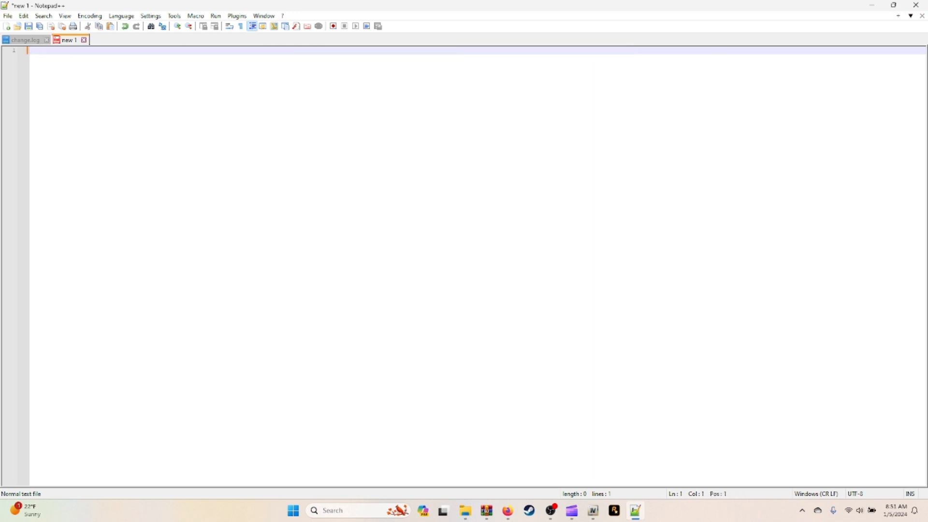
pyautogui.write('C:\\Program Files (x86)\\Steam\\steamapps\\common\\Grand Theft Auto V\\mods\\update\\x64\\dlcpacks\\lafa2k_animated\\dlc.rpf\\x64\\levels\\gta5\\lafa2k_animated\\props.rpf\\')
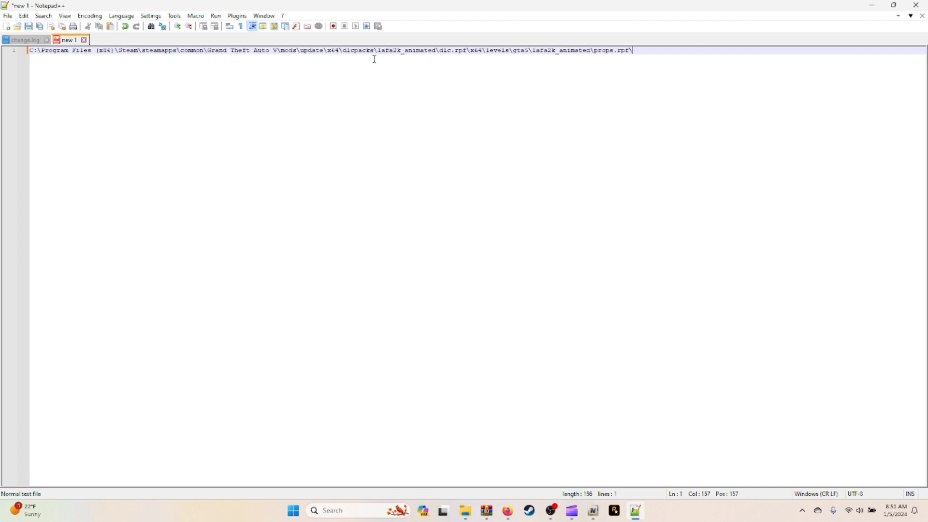
pyautogui.click(596, 516)
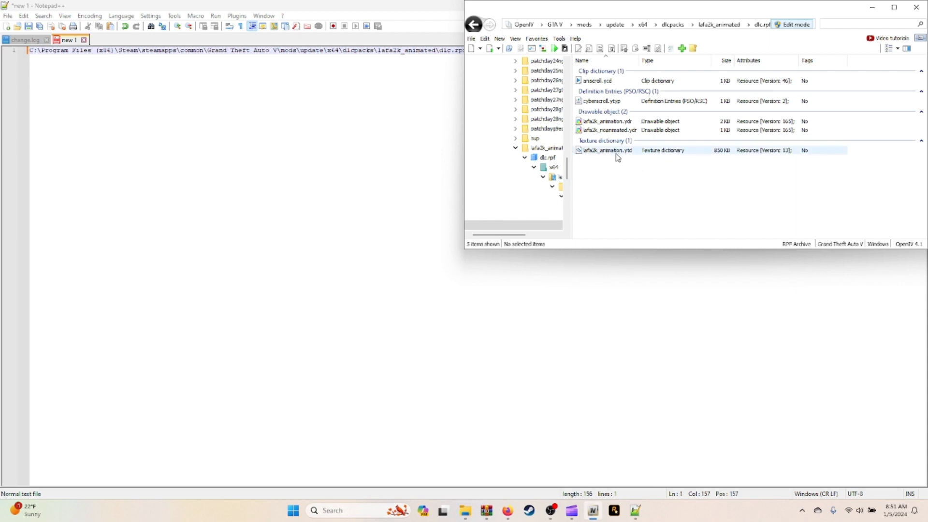
pyautogui.click(297, 14)
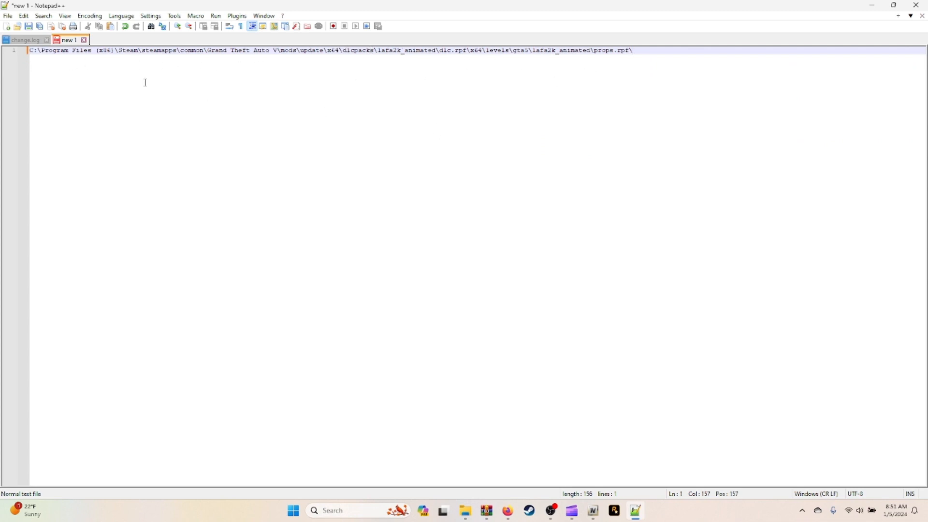
# Step: Save the path document as "Banner Pathway OIV" in the desktop speedy folder and close Notepad++
pyautogui.click(7, 16)
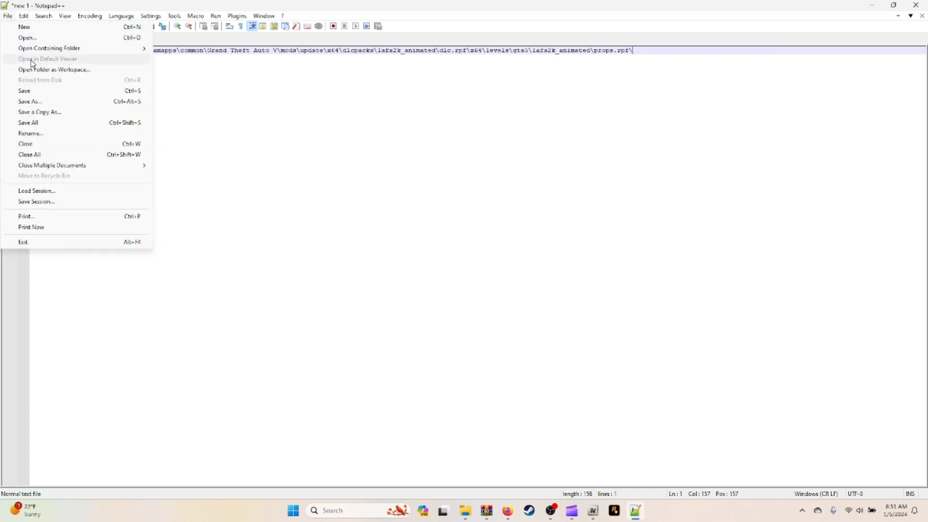
pyautogui.click(47, 94)
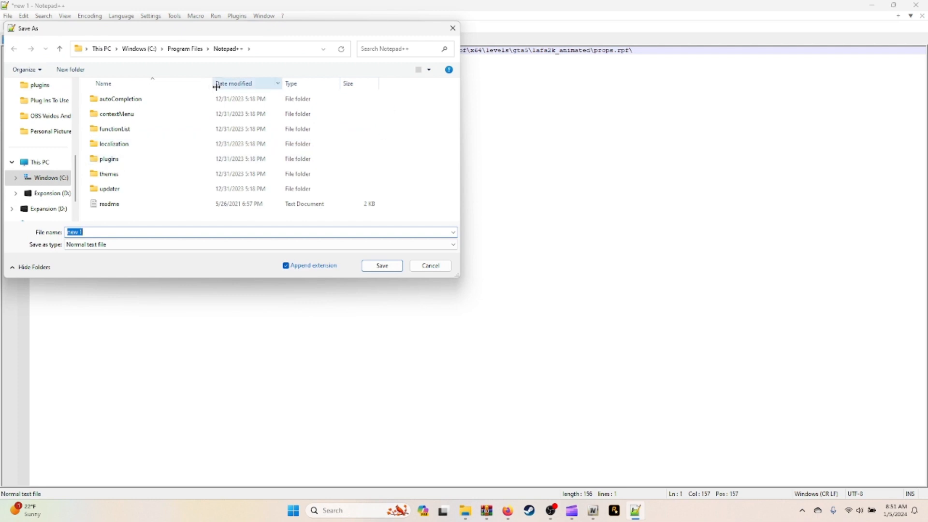
pyautogui.scroll(5, 72, 174)
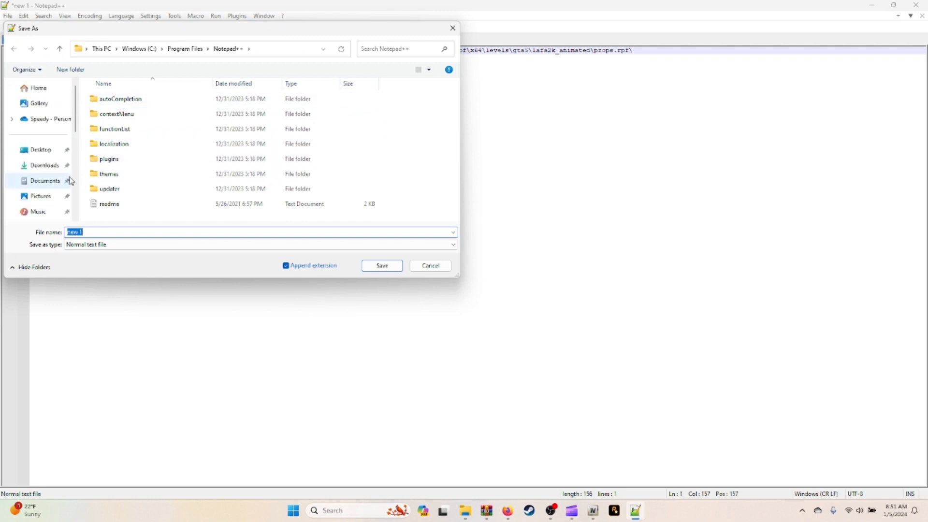
pyautogui.scroll(-5, 71, 175)
pyautogui.scroll(5, 71, 175)
pyautogui.click(39, 151)
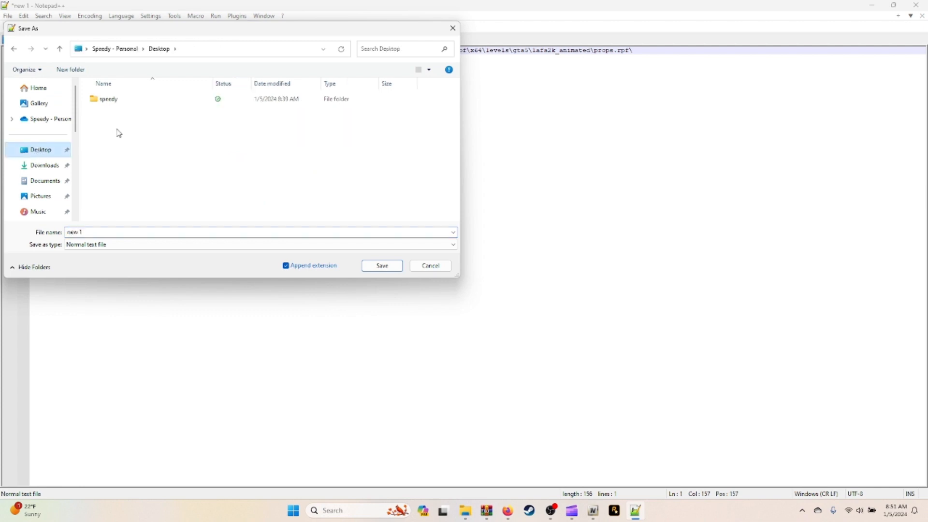
pyautogui.doubleClick(138, 100)
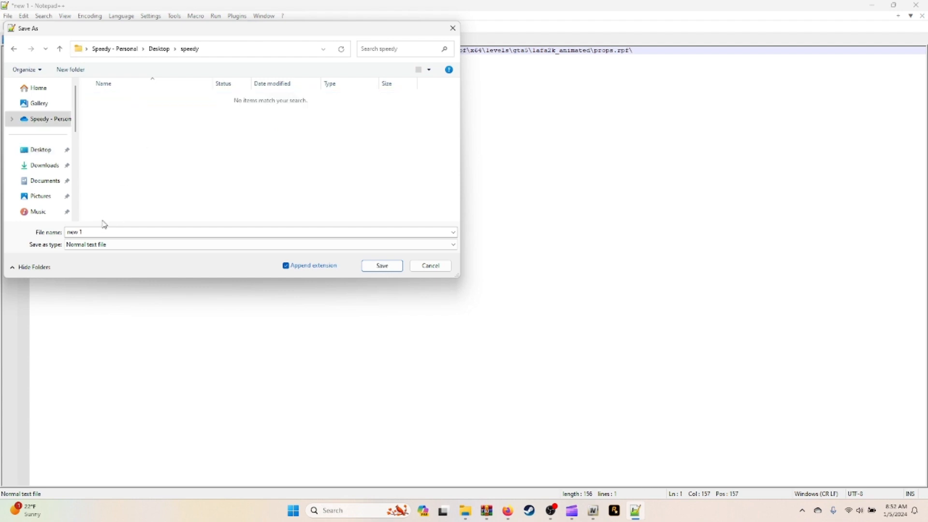
pyautogui.click(84, 232)
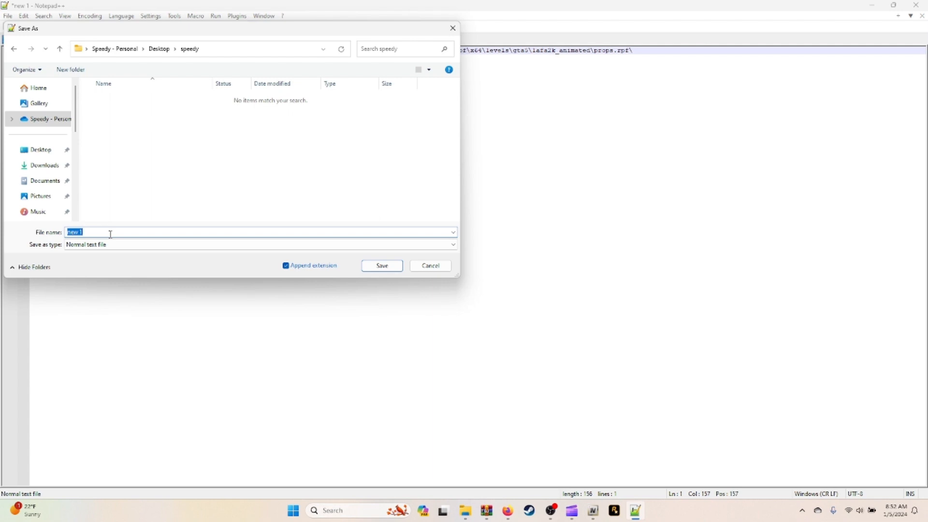
pyautogui.write('Banner Pathway OIV')
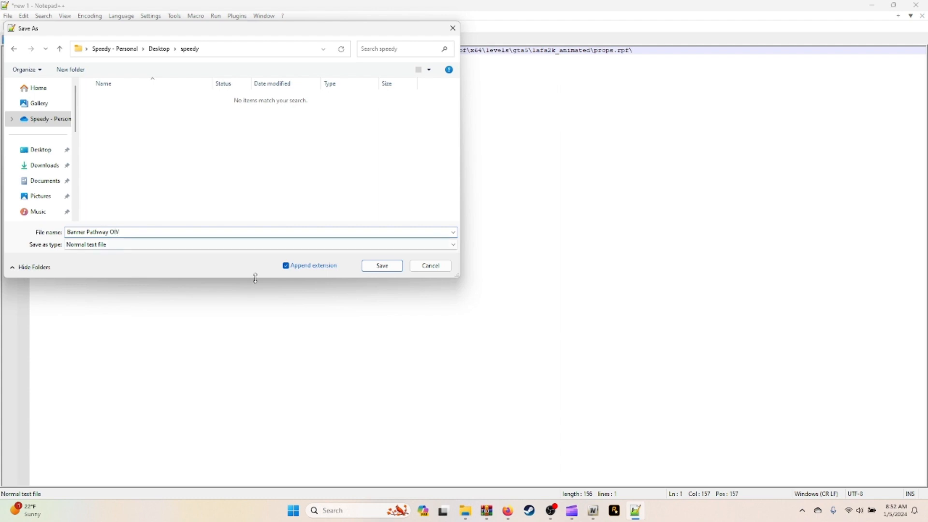
pyautogui.click(375, 266)
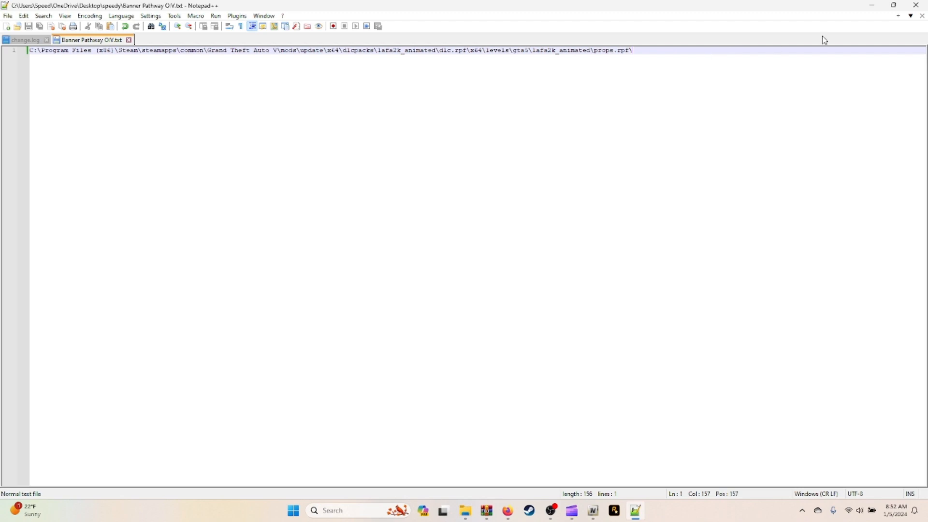
pyautogui.click(916, 6)
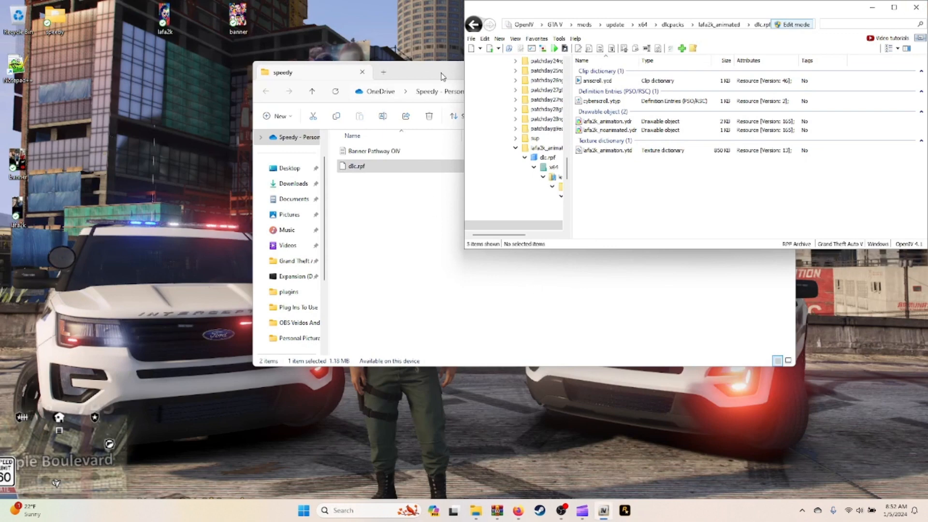
# Step: Bring the speedy folder window to the front, refresh it and select the Banner Pathway OIV text file
pyautogui.click(440, 76)
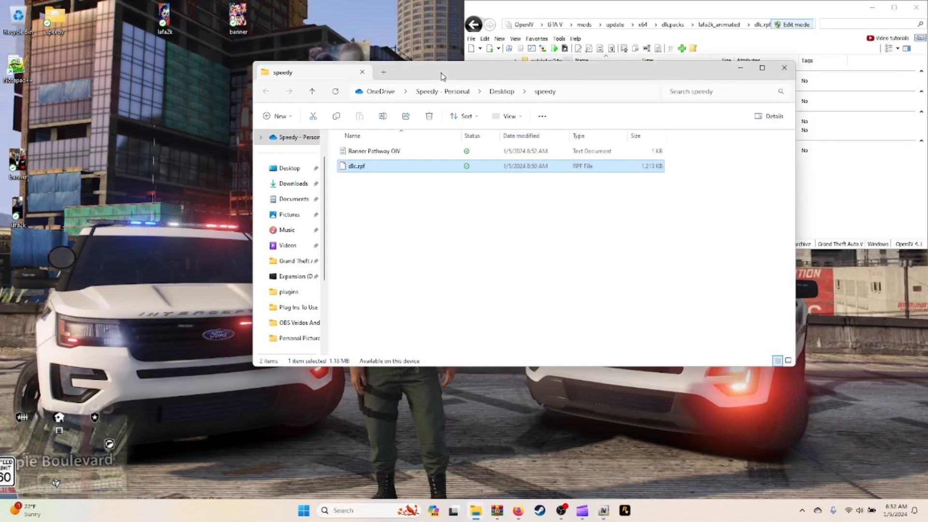
pyautogui.click(335, 92)
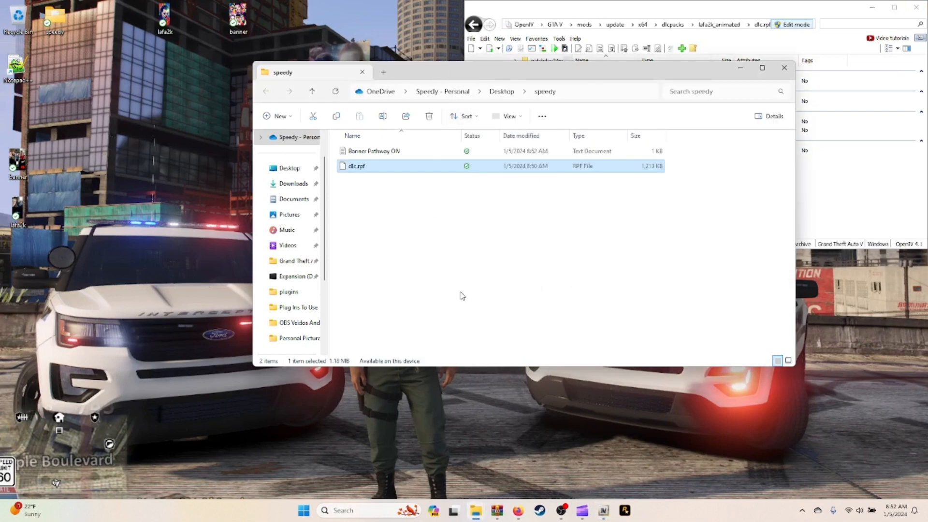
pyautogui.click(387, 154)
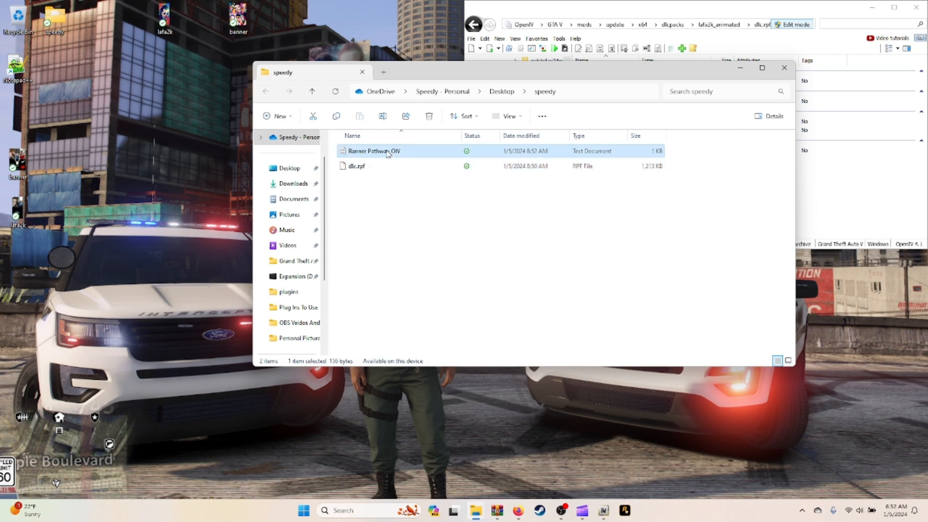
# Step: Open the Banner Pathway OIV text file to check the saved props.rpf path, and close it
pyautogui.doubleClick(388, 152)
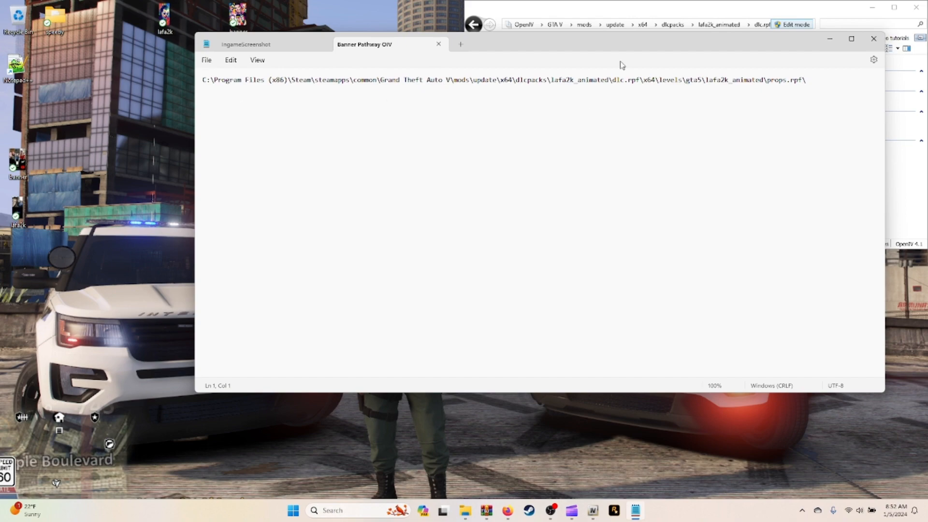
pyautogui.click(874, 38)
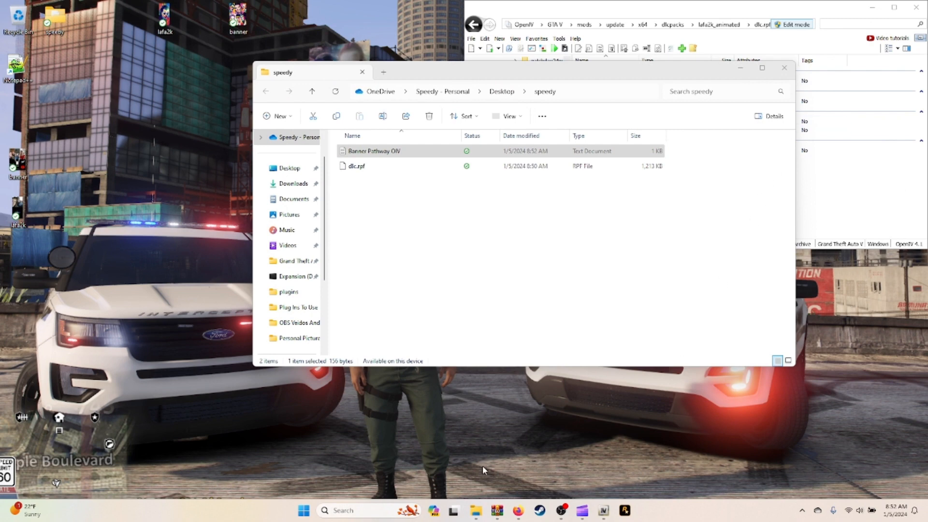
# Step: Switch to the WinRAR window of the animated banner archive and extract lafa2k_animatedbanner.oiv into the speedy folder
pyautogui.moveTo(498, 517)
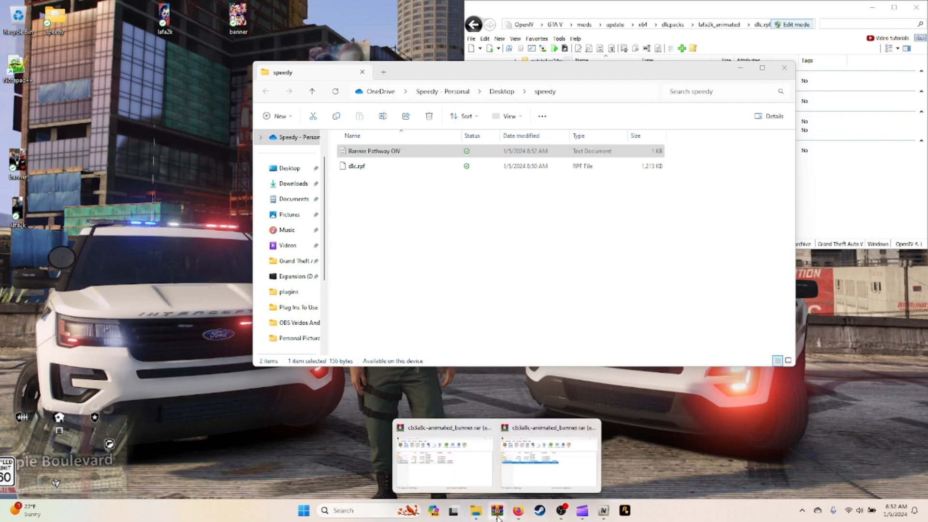
pyautogui.click(471, 471)
pyautogui.click(596, 123)
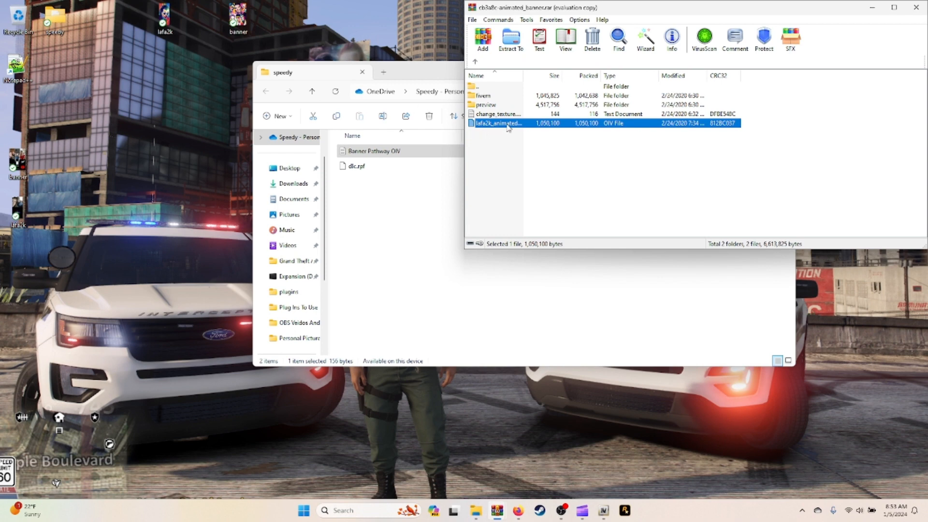
pyautogui.click(532, 138)
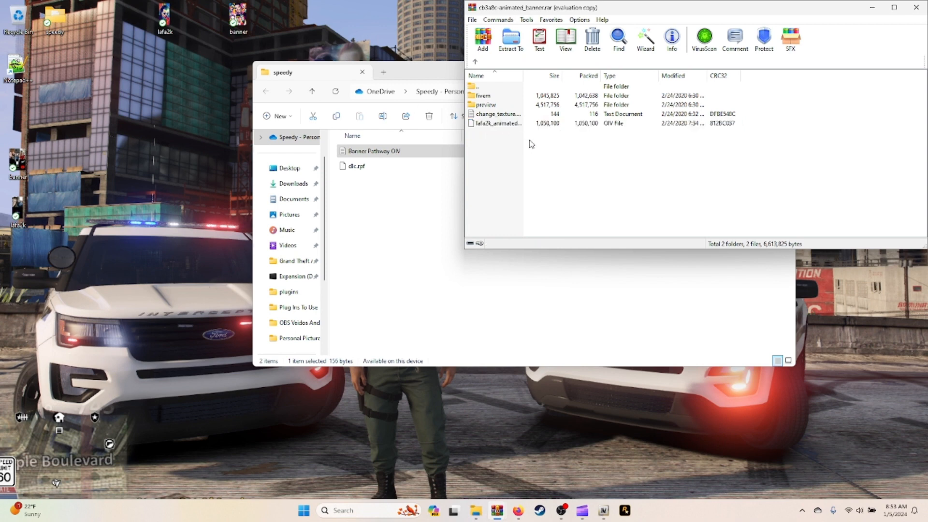
pyautogui.moveTo(532, 123); pyautogui.dragTo(377, 229)
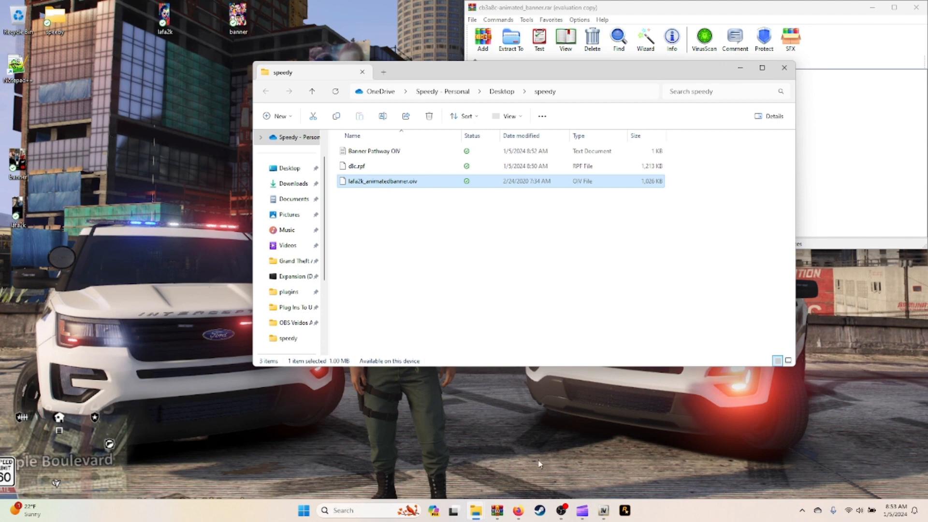
# Step: Switch to OpenIV, go to the favorite DLC PACKS location and delete the lafa2k_animated folder from the mods dlcpacks
pyautogui.click(604, 511)
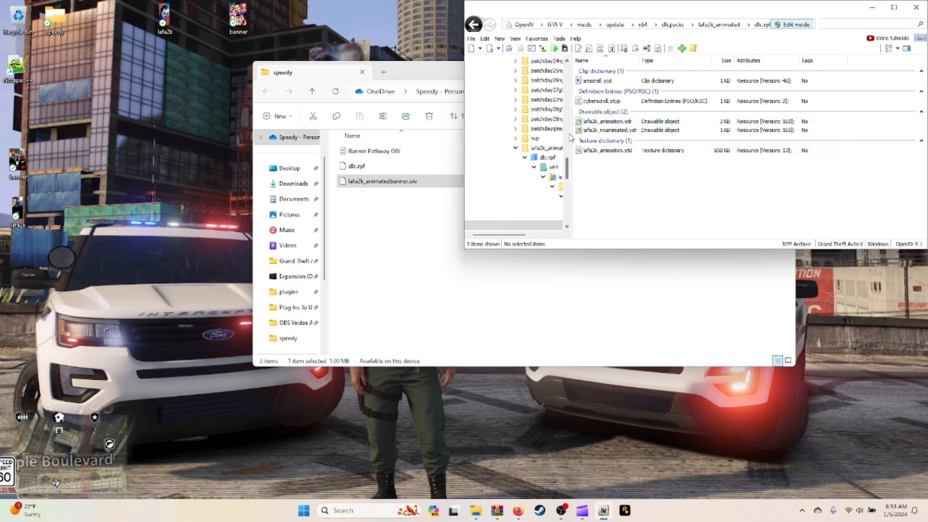
pyautogui.click(543, 39)
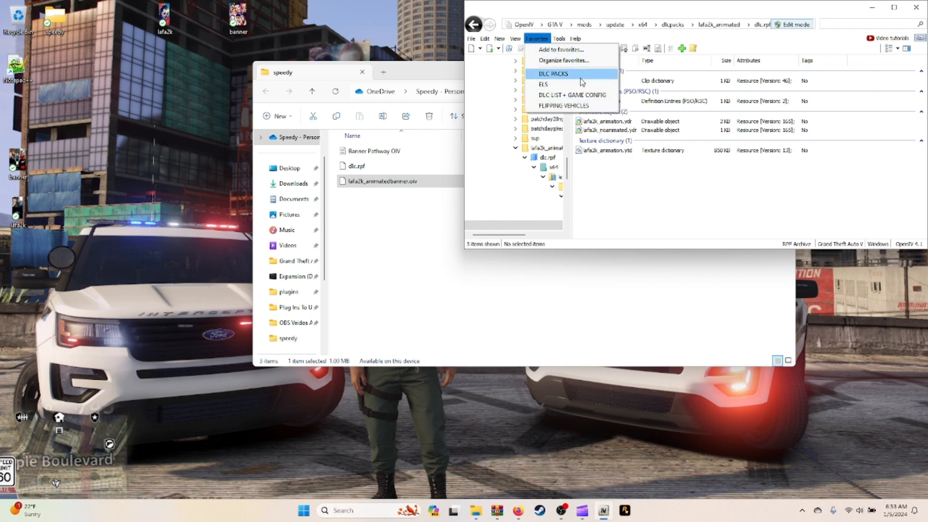
pyautogui.click(583, 76)
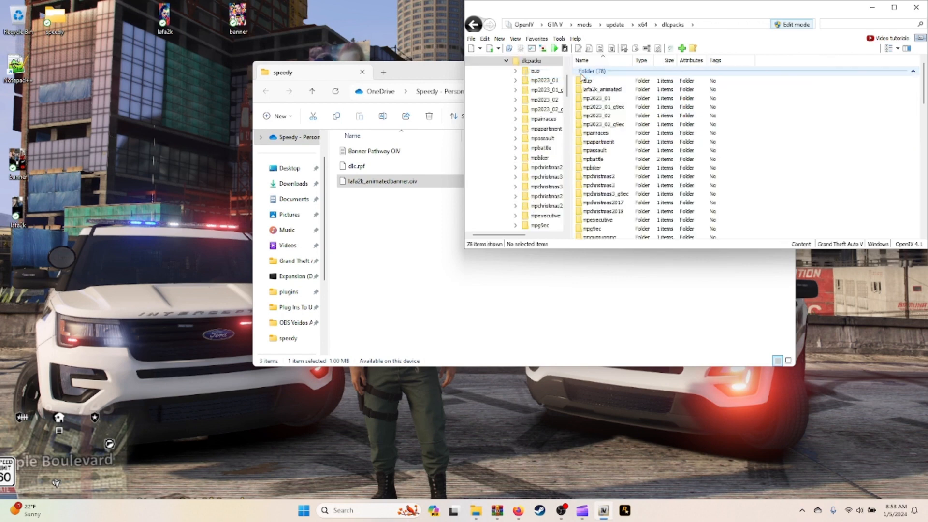
pyautogui.rightClick(591, 90)
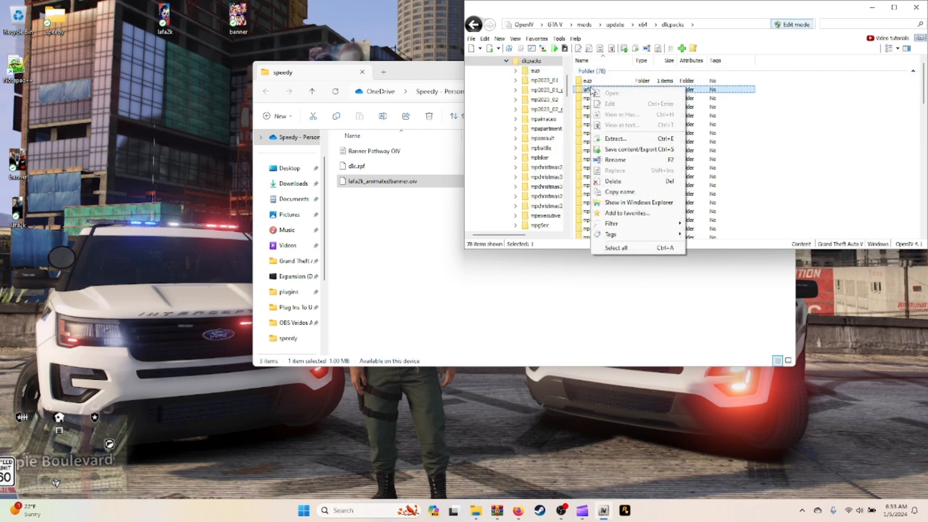
pyautogui.click(643, 183)
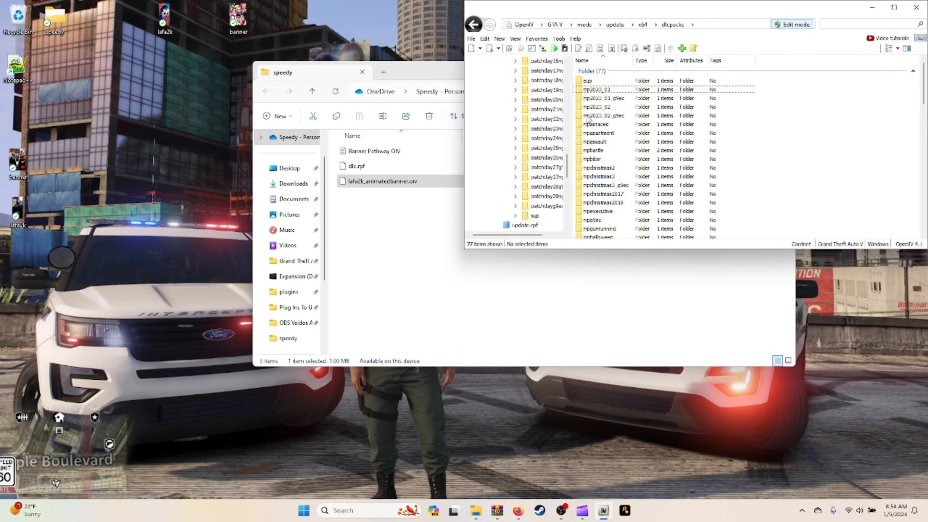
# Step: Go to the favorite DLC LIST + GAME CONFIG location and open dlclist.xml for editing
pyautogui.click(536, 39)
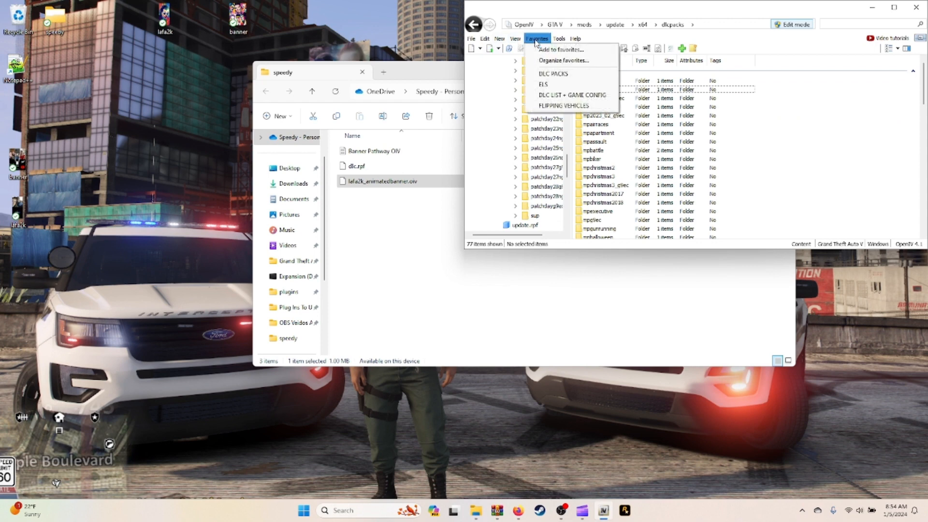
pyautogui.click(580, 95)
pyautogui.scroll(-2, 645, 203)
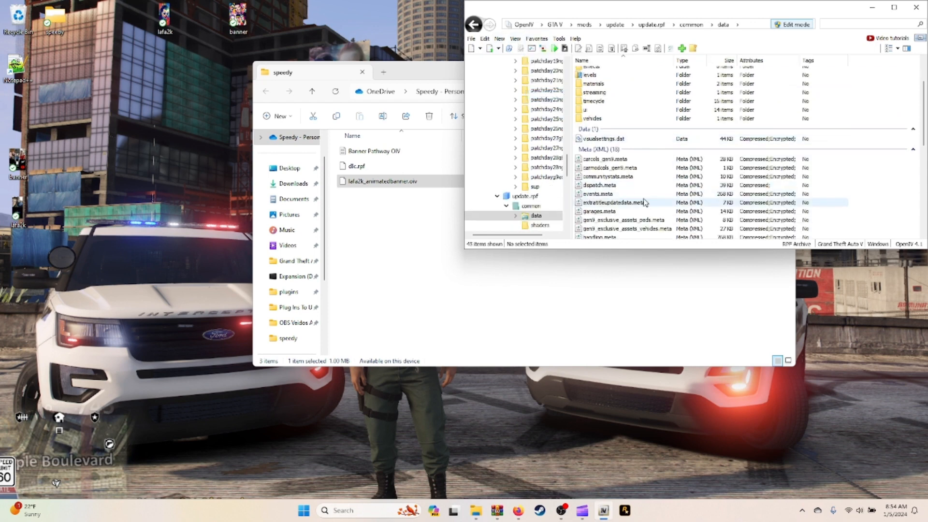
pyautogui.scroll(-5, 643, 206)
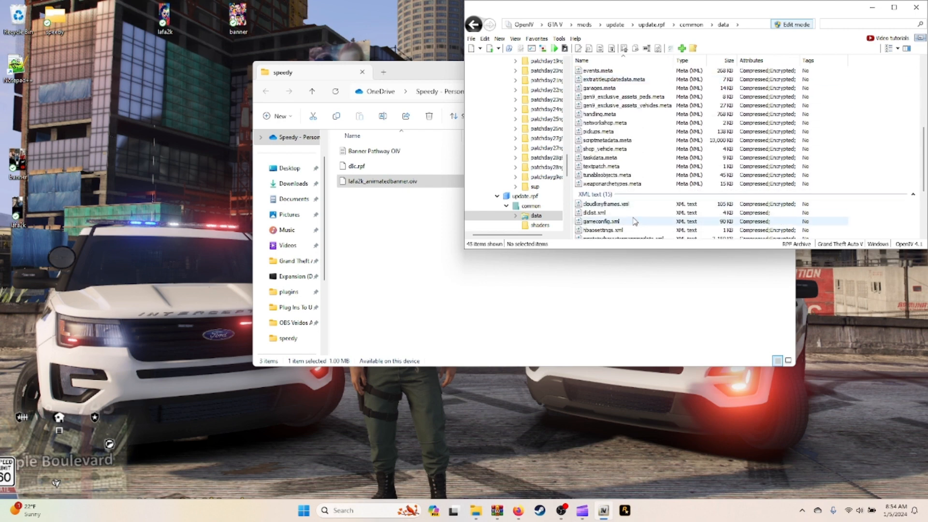
pyautogui.click(635, 214)
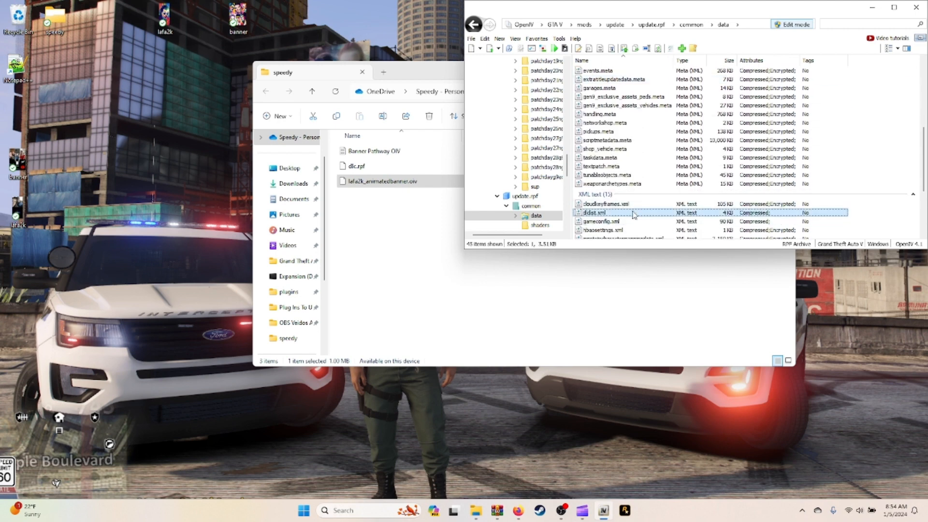
pyautogui.rightClick(634, 214)
pyautogui.click(645, 228)
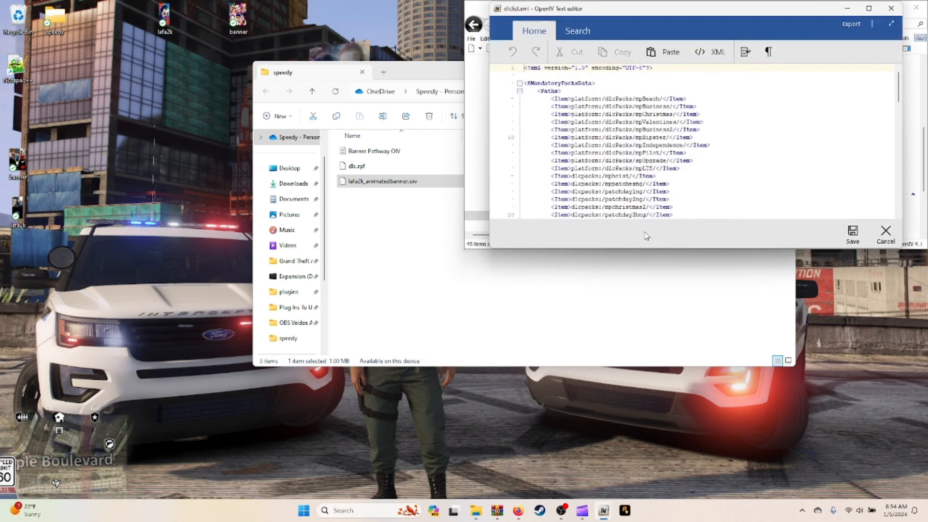
# Step: Remove the dlcpacks:\lafa2k_animated\ item line above the closing Paths tag in dlclist.xml and save the file
pyautogui.scroll(-8, 649, 192)
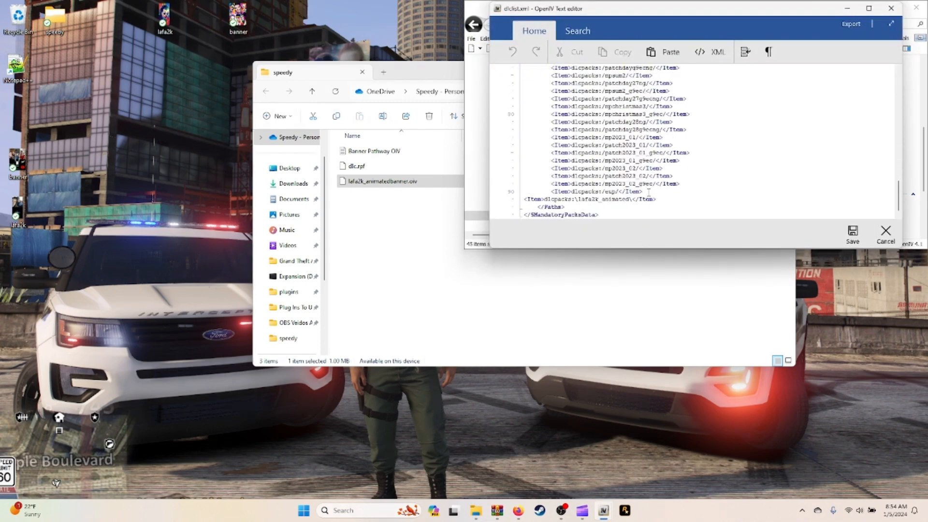
pyautogui.moveTo(657, 201); pyautogui.dragTo(522, 201)
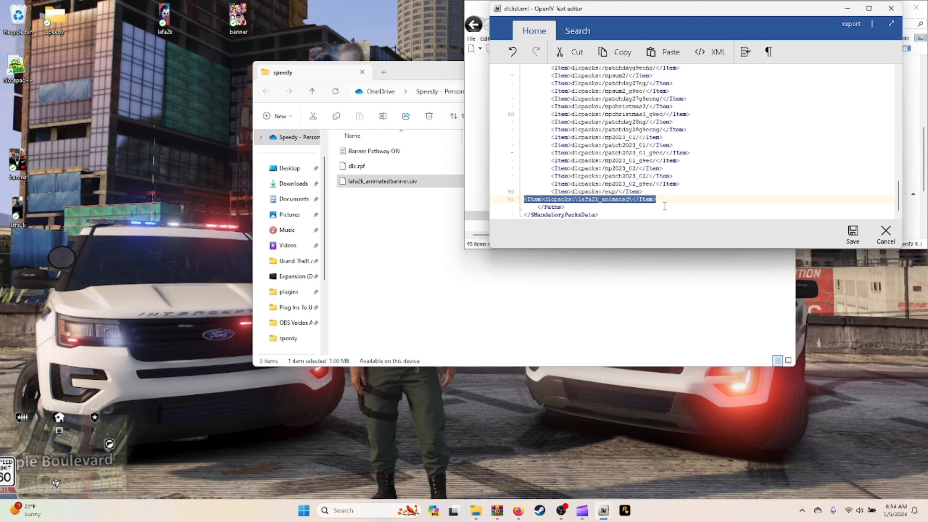
pyautogui.press('Delete')
pyautogui.press('BackSpace')
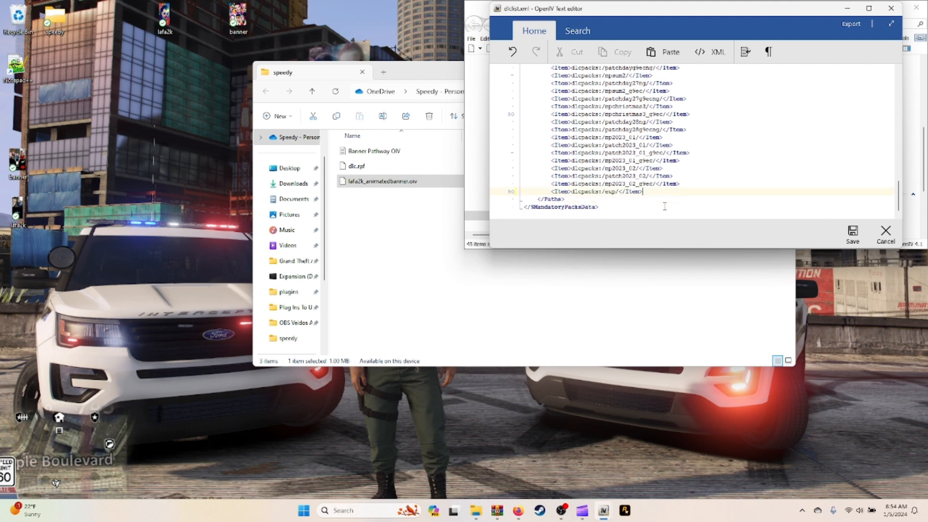
pyautogui.click(858, 236)
pyautogui.doubleClick(554, 191)
pyautogui.moveTo(548, 200); pyautogui.dragTo(553, 199)
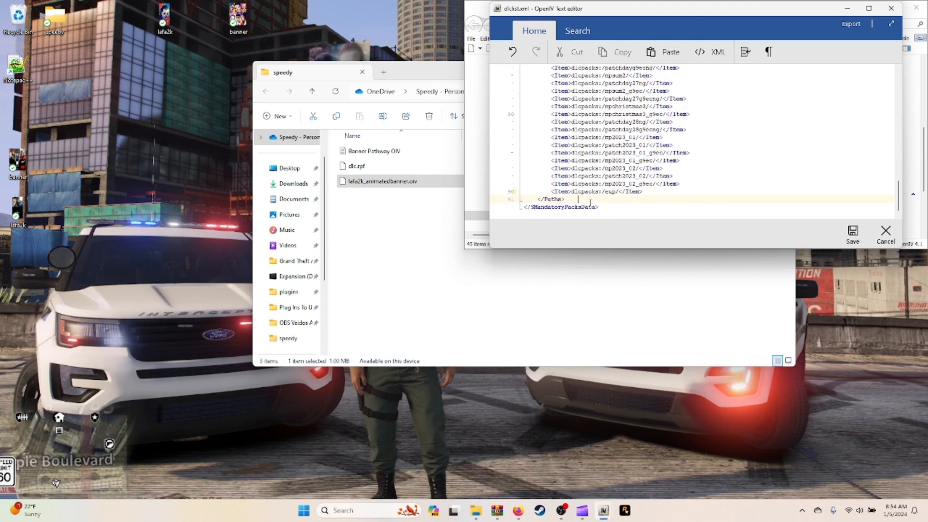
pyautogui.click(850, 232)
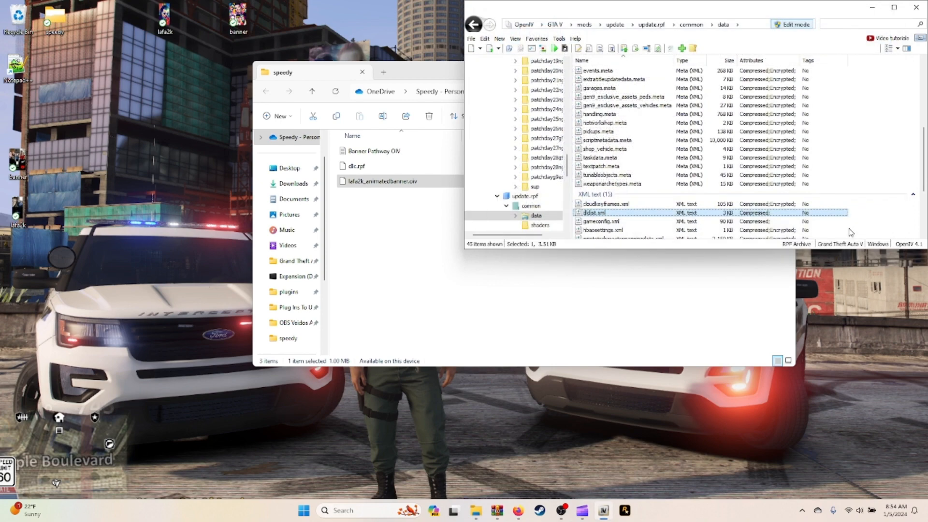
# Step: Close OpenIV and WinRAR, uncovering the desktop, and delete the downloaded animated banner archive from it
pyautogui.click(917, 8)
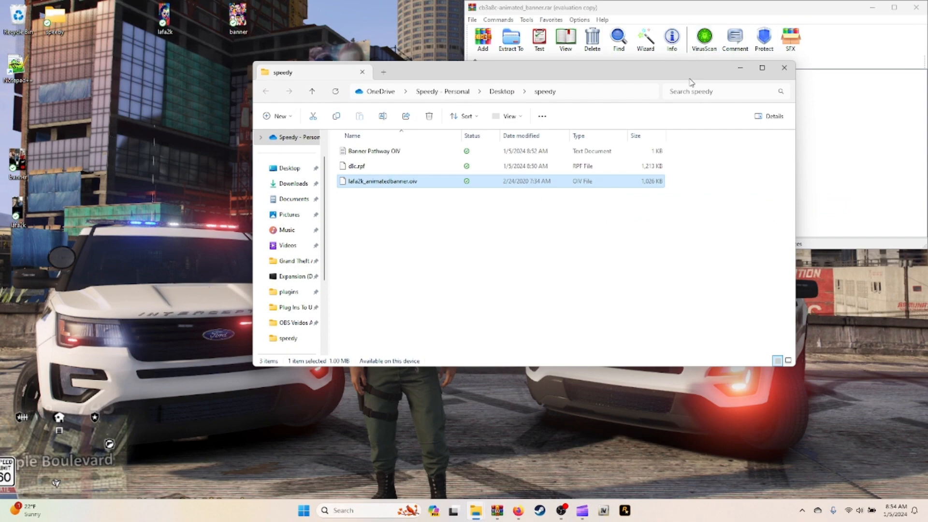
pyautogui.moveTo(691, 76); pyautogui.dragTo(507, 191)
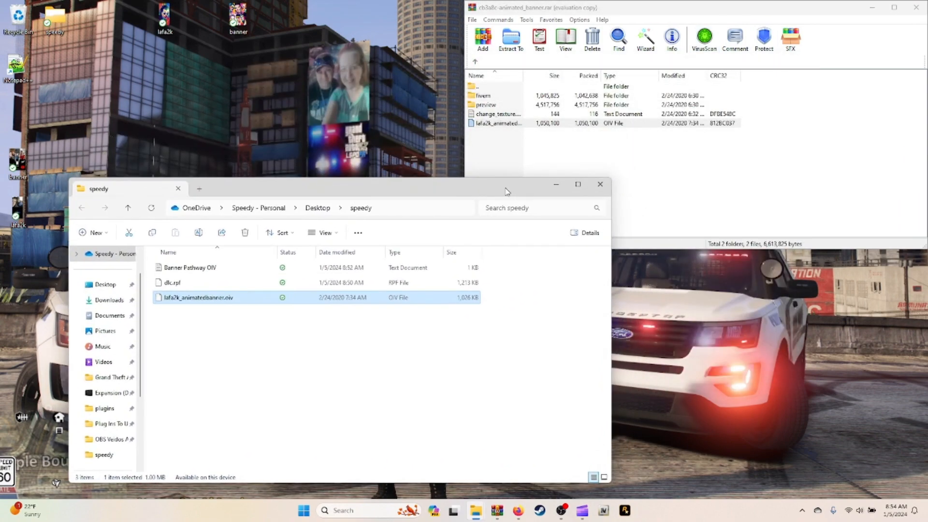
pyautogui.click(920, 9)
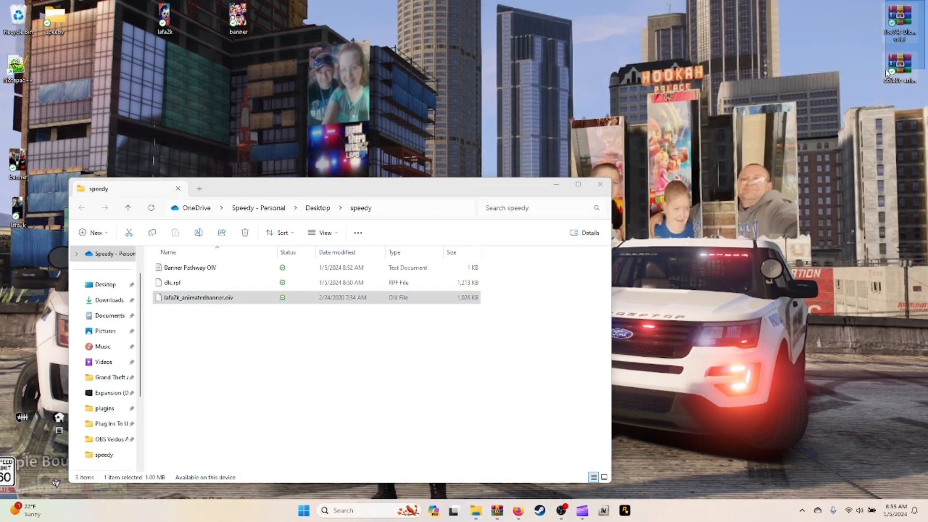
pyautogui.rightClick(897, 70)
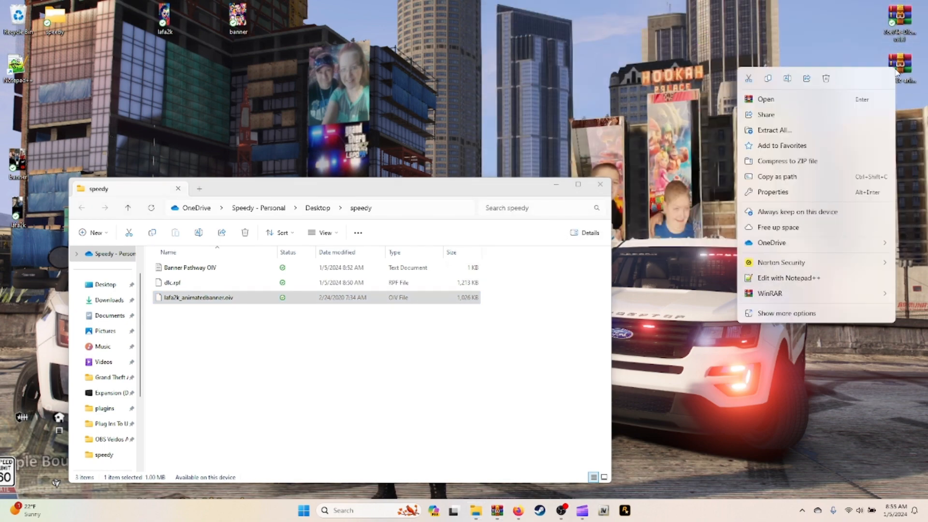
pyautogui.click(828, 85)
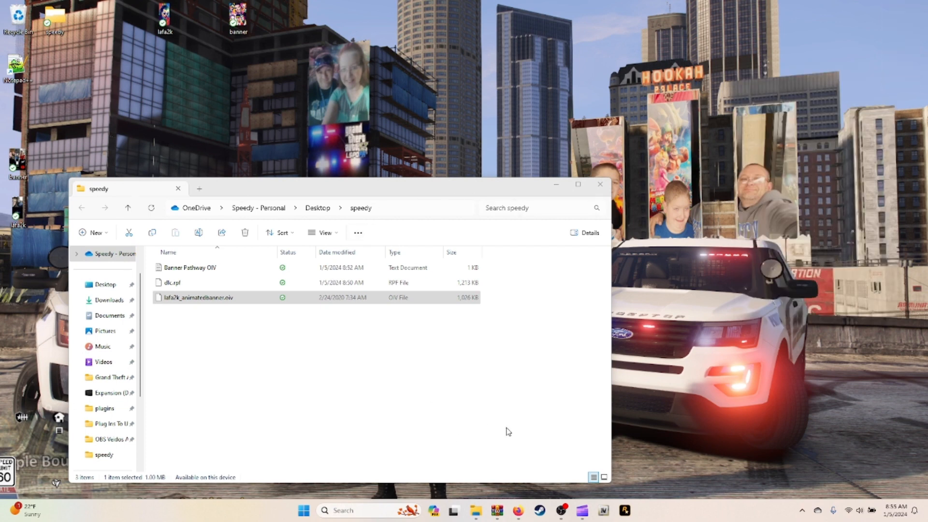
# Step: Relaunch OpenIV for Grand Theft Auto V on Windows and arrange it side by side with the speedy folder window
pyautogui.click(603, 511)
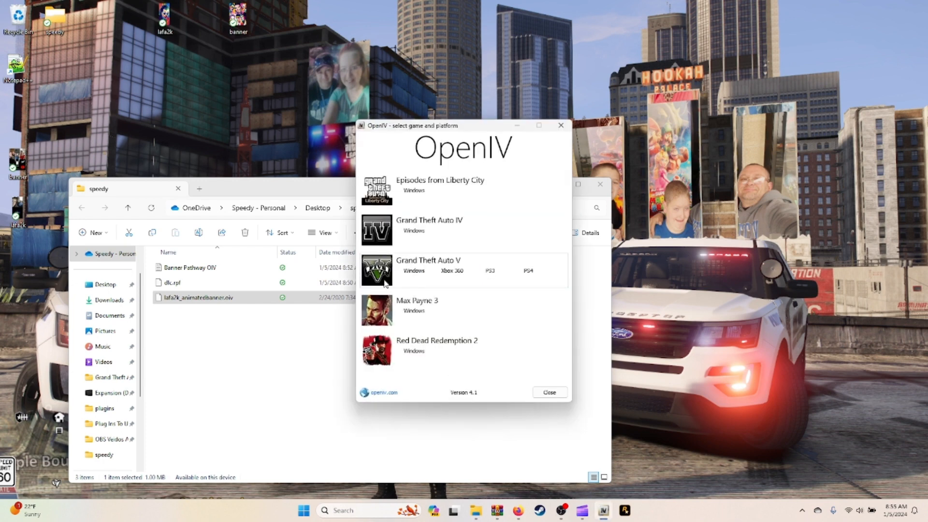
pyautogui.click(414, 270)
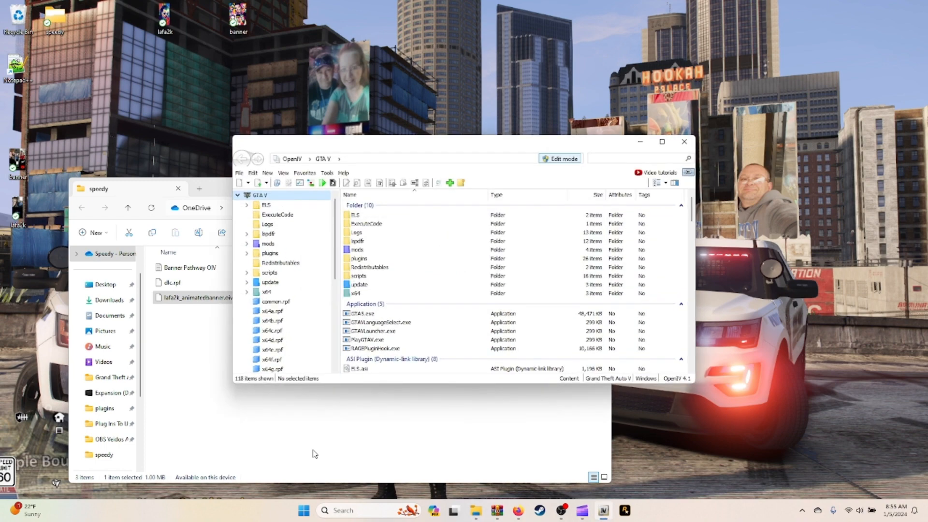
pyautogui.moveTo(666, 147)
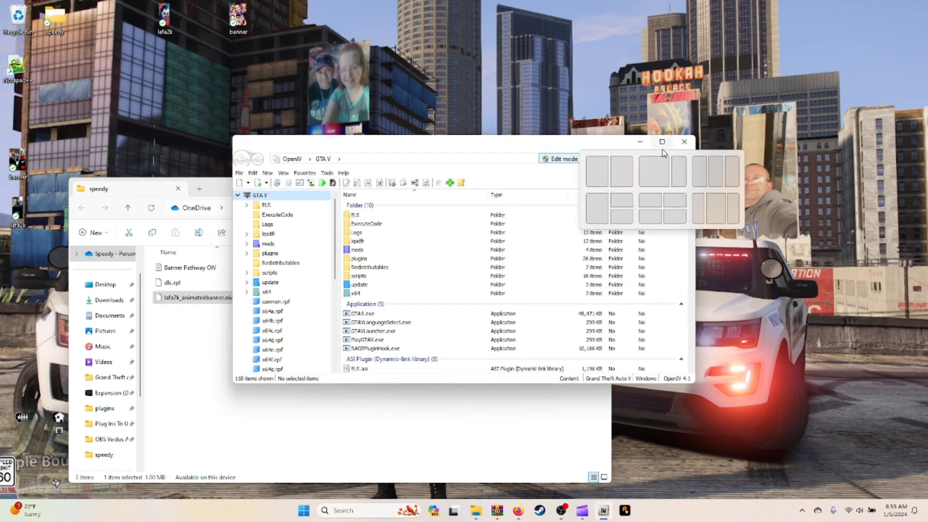
pyautogui.click(627, 175)
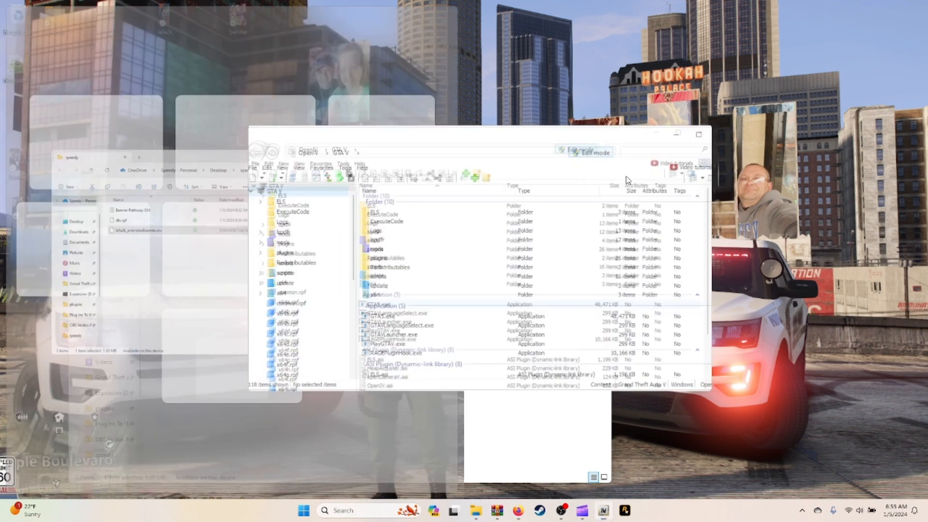
pyautogui.click(97, 111)
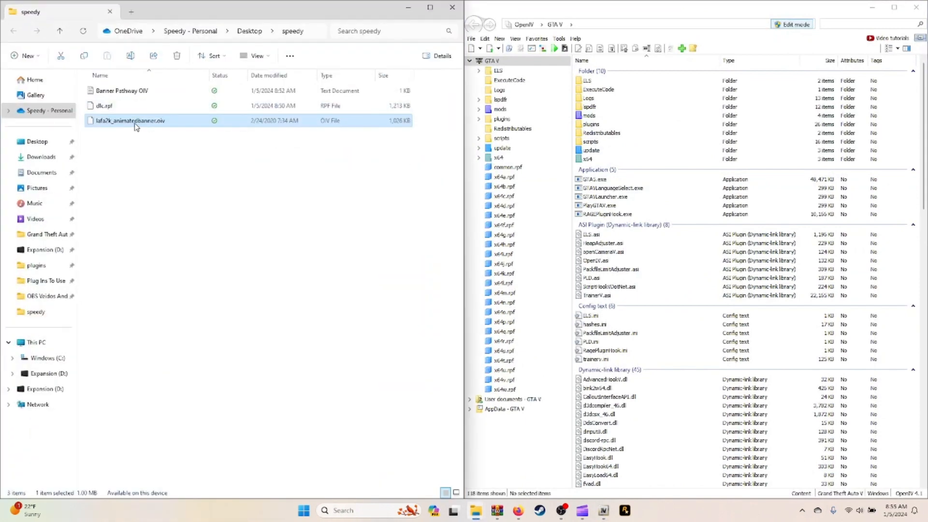
# Step: Install the lafa2k_animatedbanner.oiv package from the speedy folder through OpenIV into the "mods" folder
pyautogui.press('F2')
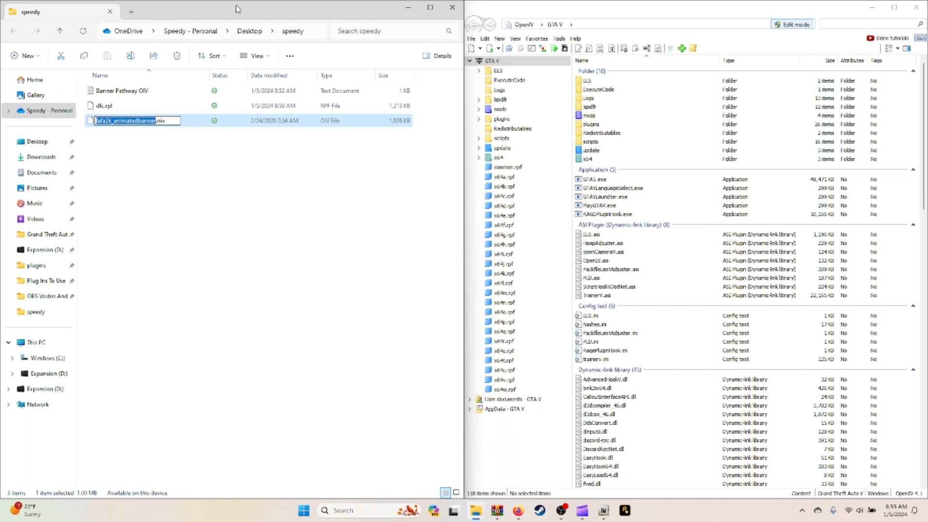
pyautogui.press('Return')
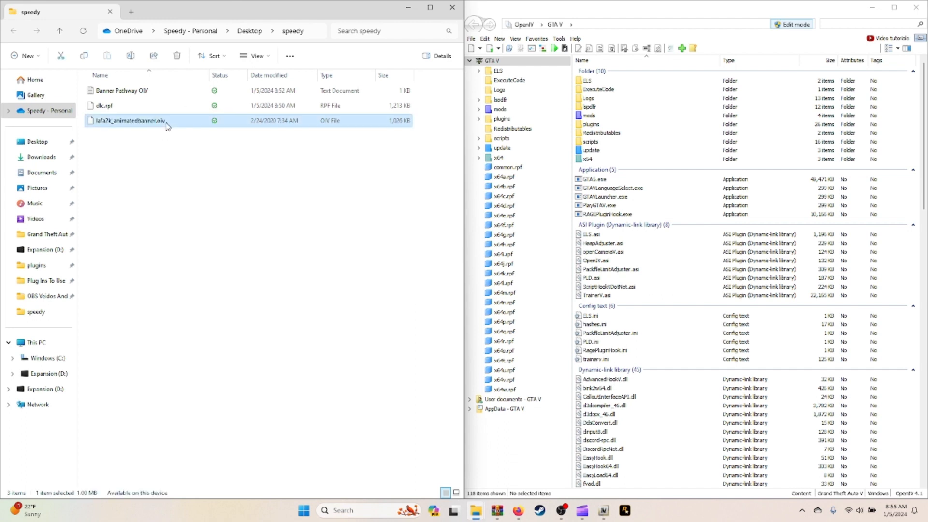
pyautogui.moveTo(167, 126); pyautogui.dragTo(685, 343)
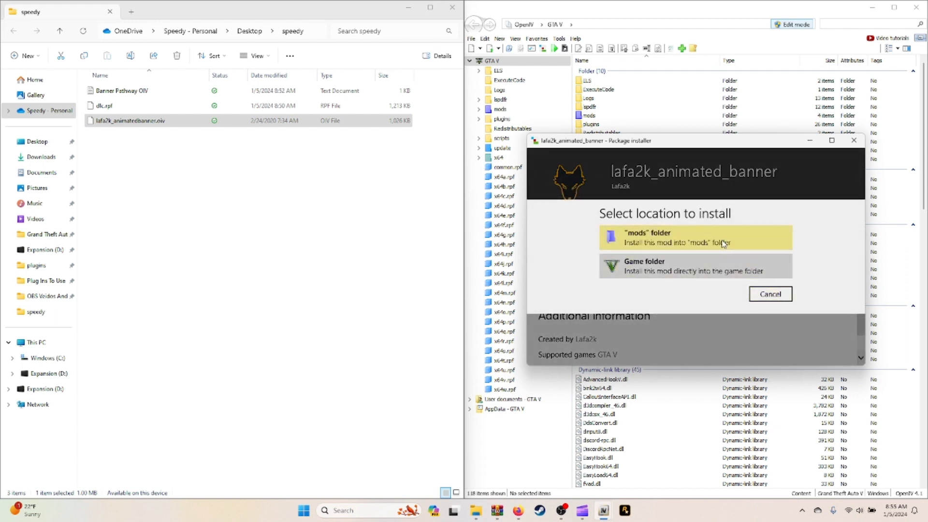
pyautogui.click(723, 243)
pyautogui.click(687, 334)
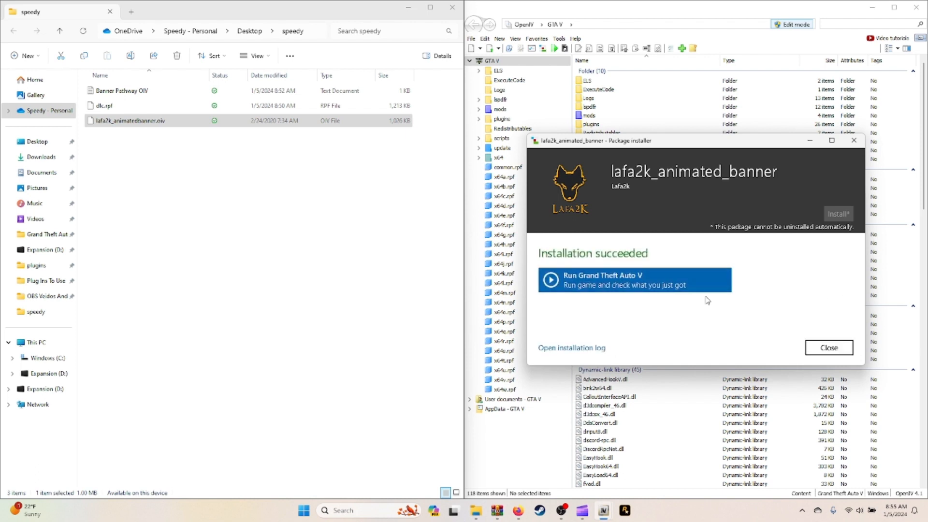
# Step: Close the package installer and open the mods dlcpacks folder through the DLC PACKS favorite
pyautogui.click(829, 348)
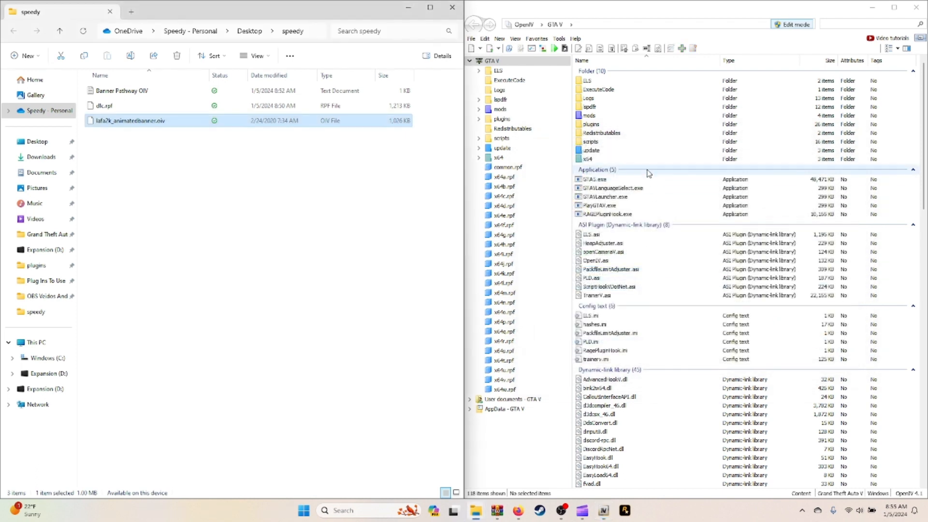
pyautogui.click(543, 41)
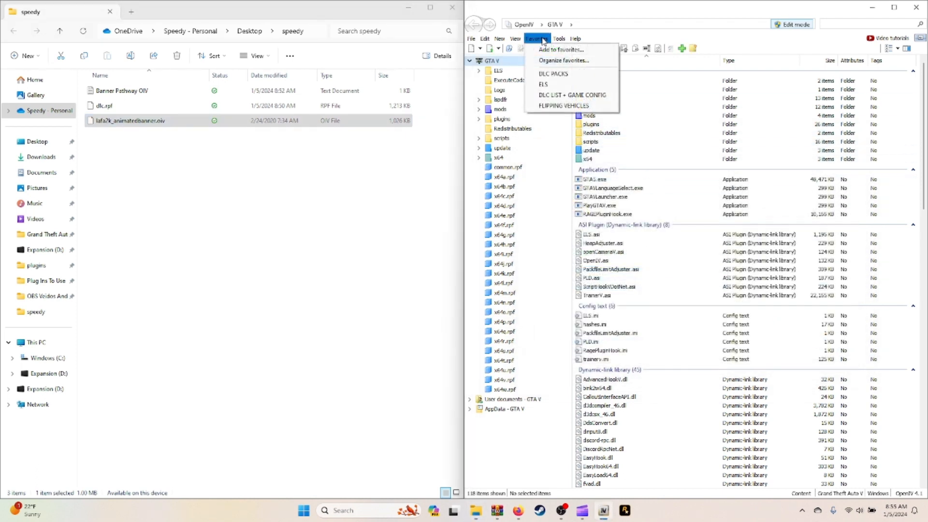
pyautogui.click(560, 75)
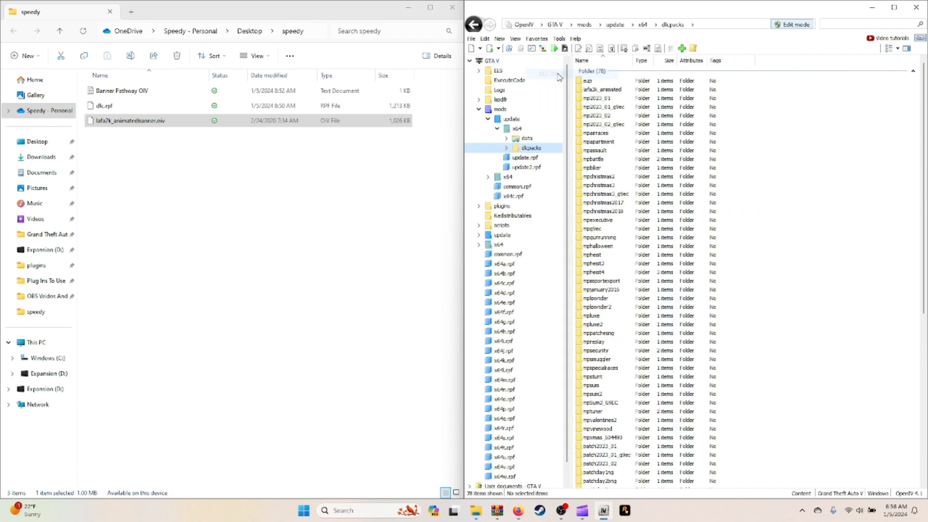
# Step: Inspect the banner textures in lafa2k_animation.ytd, inside props.rpf of the lafa2k_animated dlc.rpf, and close the texture editor without saving
pyautogui.doubleClick(620, 91)
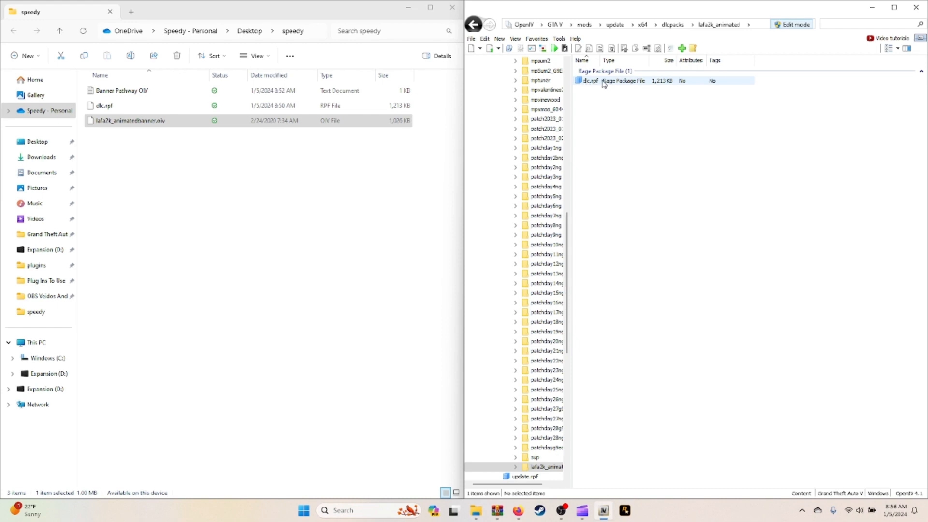
pyautogui.click(612, 82)
pyautogui.doubleClick(613, 82)
pyautogui.doubleClick(613, 82)
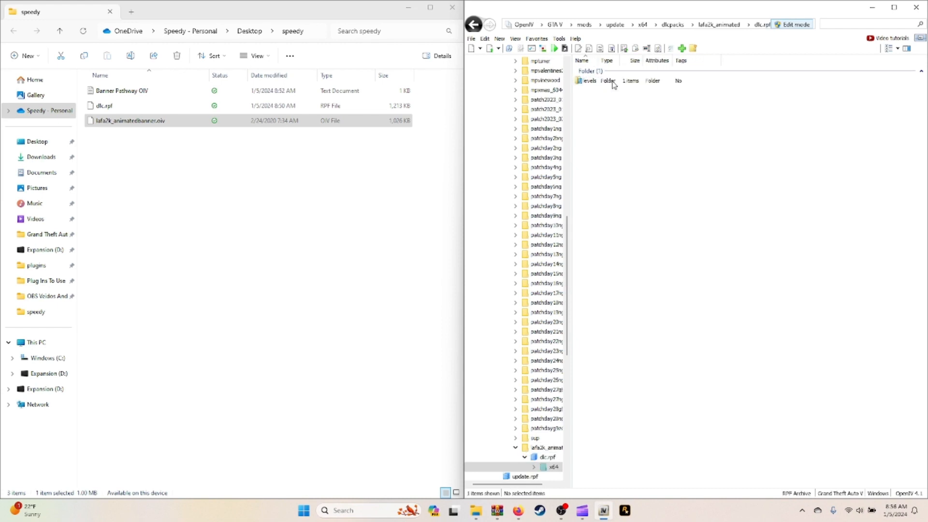
pyautogui.doubleClick(613, 81)
pyautogui.doubleClick(613, 81)
pyautogui.doubleClick(613, 82)
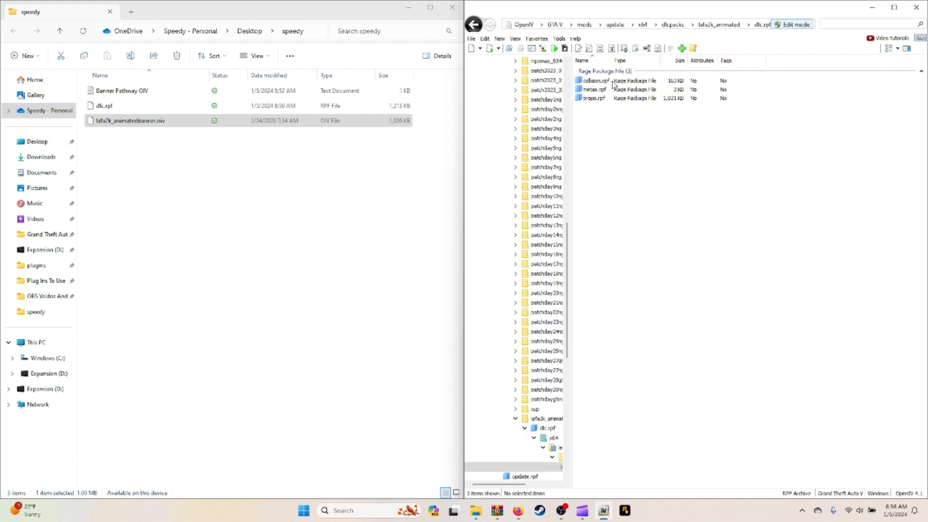
pyautogui.doubleClick(596, 98)
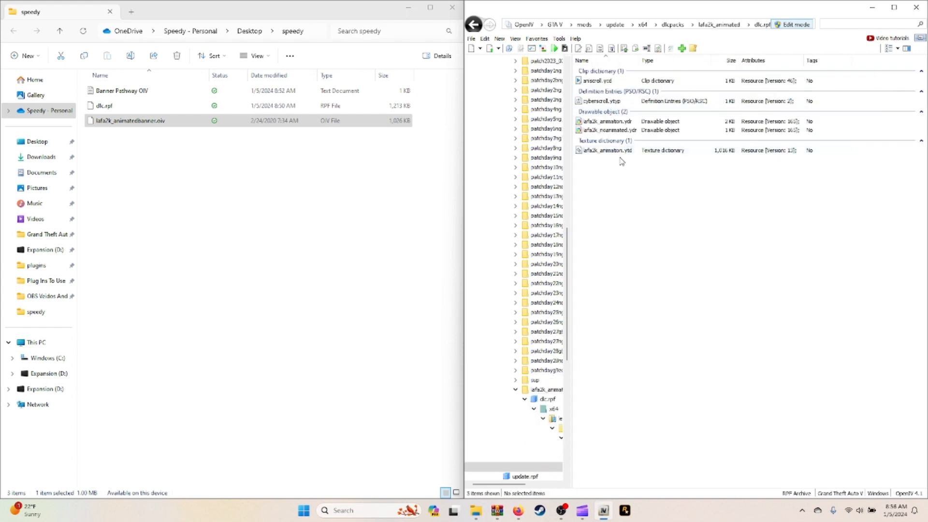
pyautogui.click(621, 152)
pyautogui.doubleClick(622, 153)
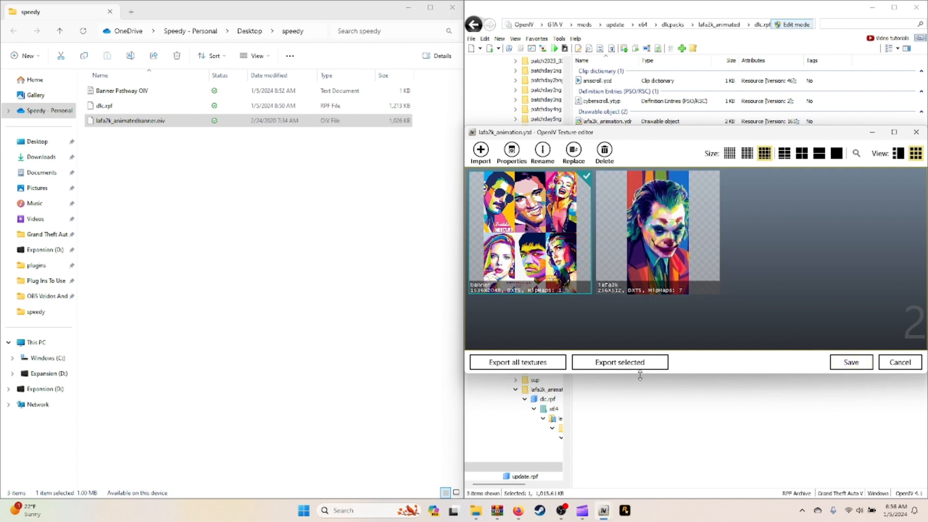
pyautogui.click(902, 364)
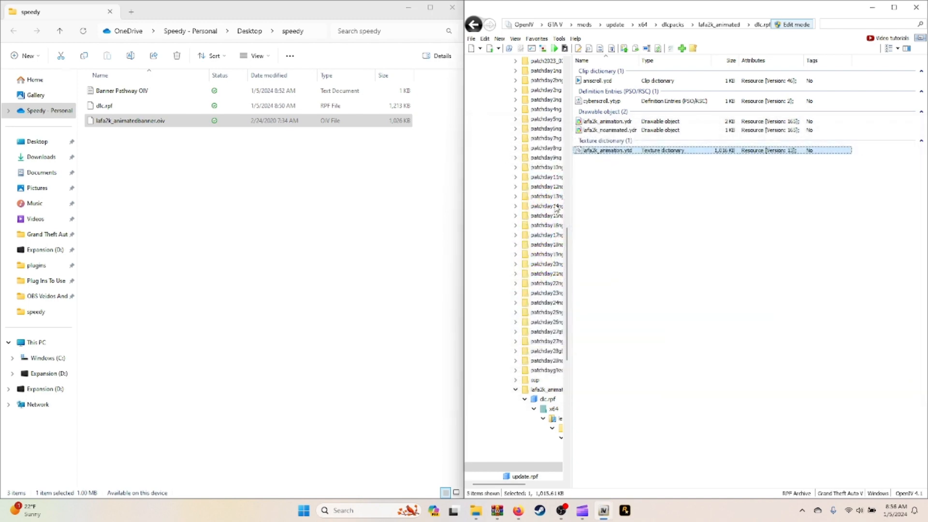
# Step: Return to the lafa2k_animated folder in dlcpacks and replace its dlc.rpf with the backup from the speedy folder
pyautogui.click(677, 27)
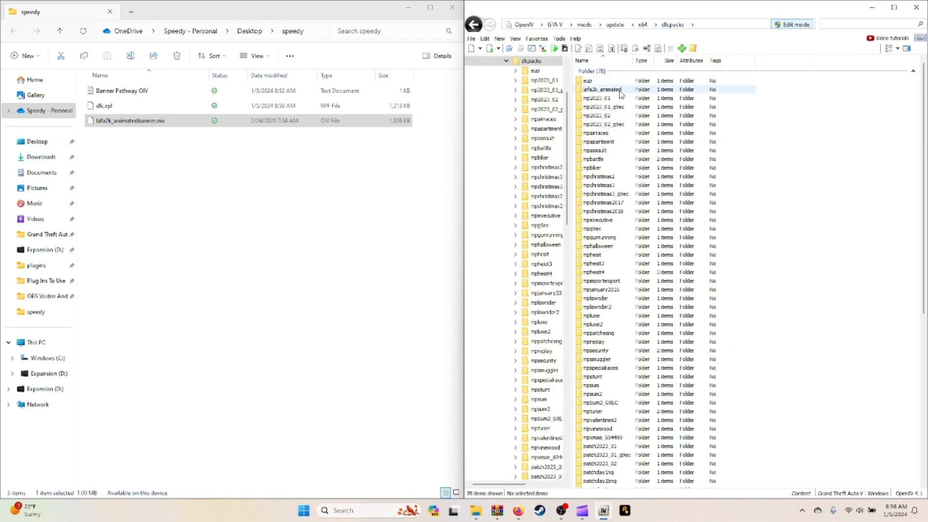
pyautogui.doubleClick(603, 89)
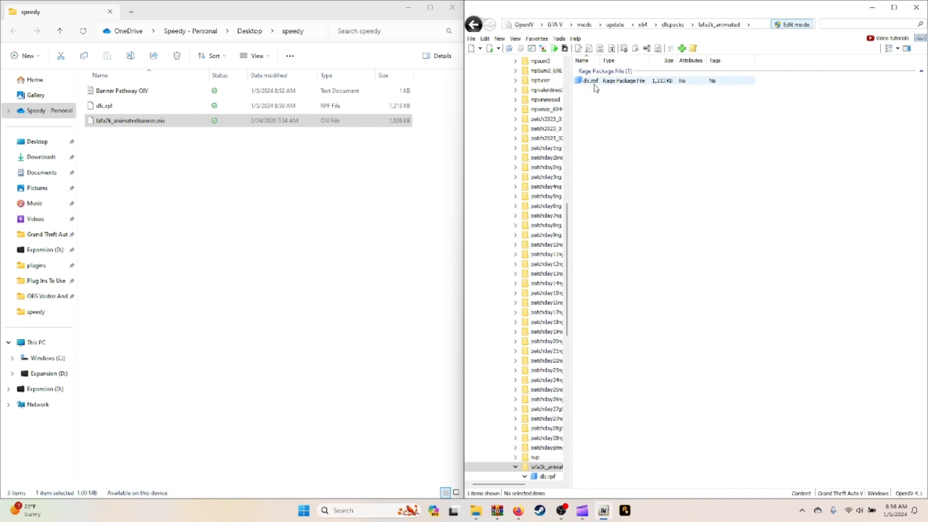
pyautogui.click(138, 107)
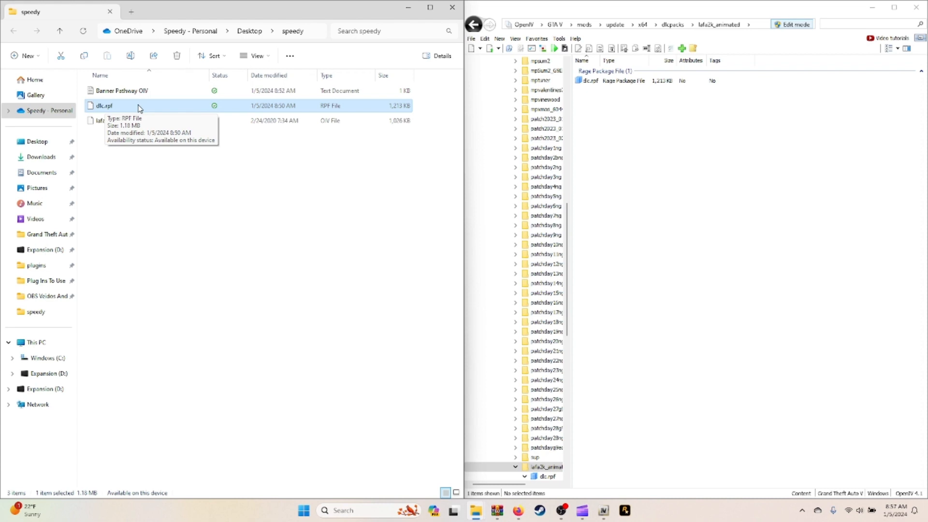
pyautogui.moveTo(139, 108); pyautogui.dragTo(738, 252)
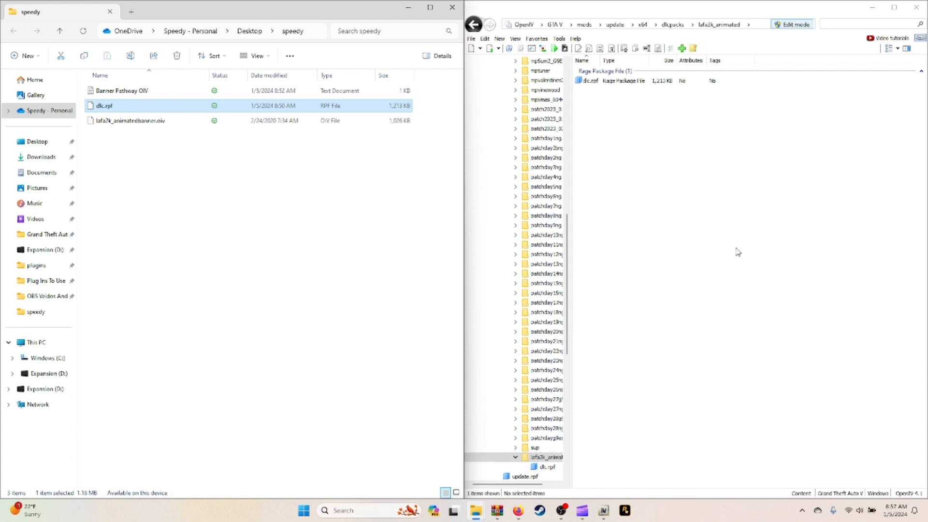
# Step: Check the banner textures in lafa2k_animation.ytd within the replaced dlc.rpf and close the texture editor without saving
pyautogui.doubleClick(616, 84)
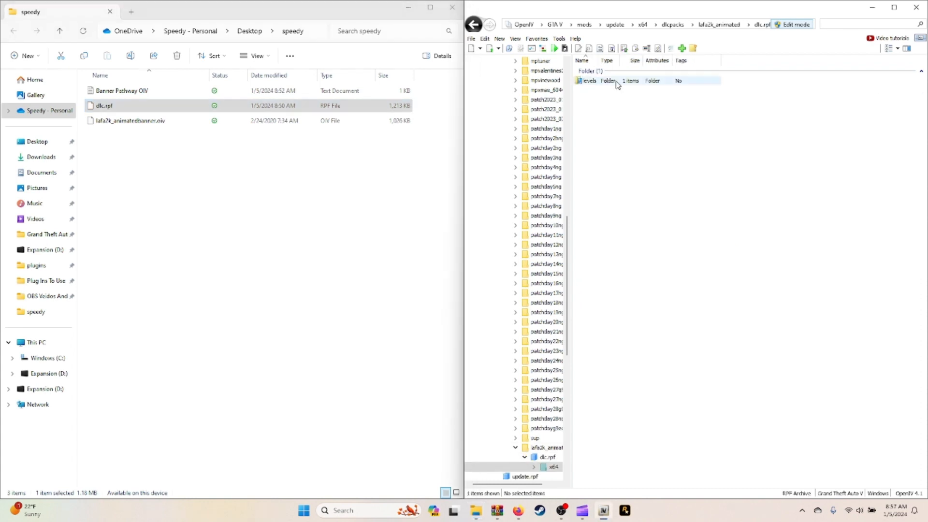
pyautogui.doubleClick(617, 85)
pyautogui.doubleClick(617, 85)
pyautogui.click(617, 85)
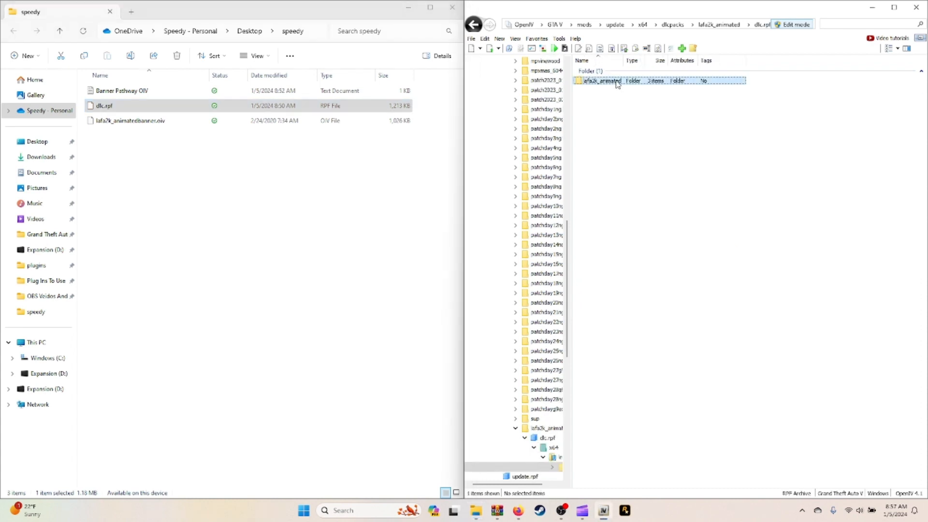
pyautogui.doubleClick(617, 83)
pyautogui.doubleClick(616, 99)
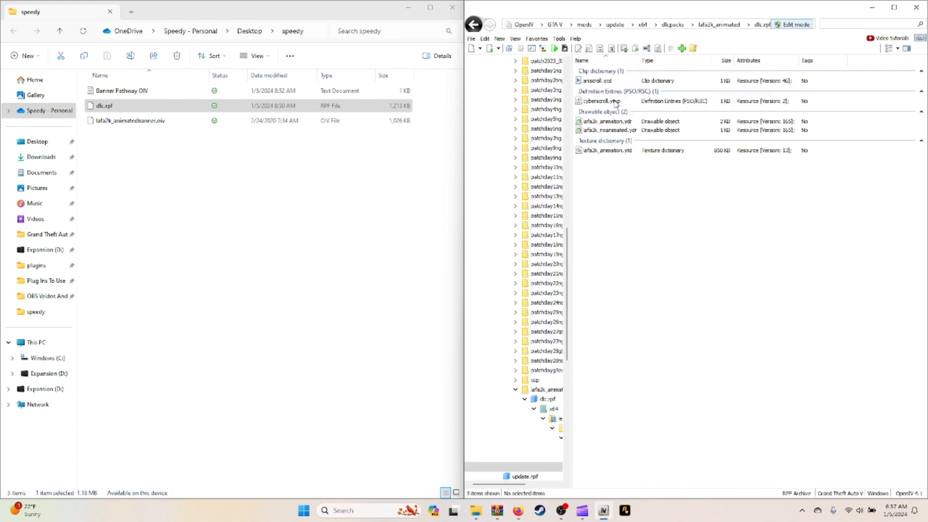
pyautogui.doubleClick(622, 150)
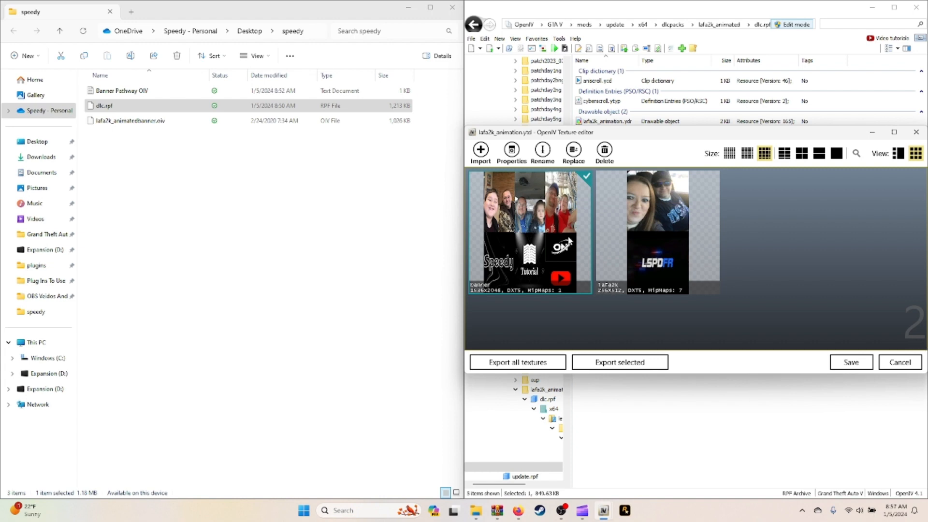
pyautogui.click(905, 362)
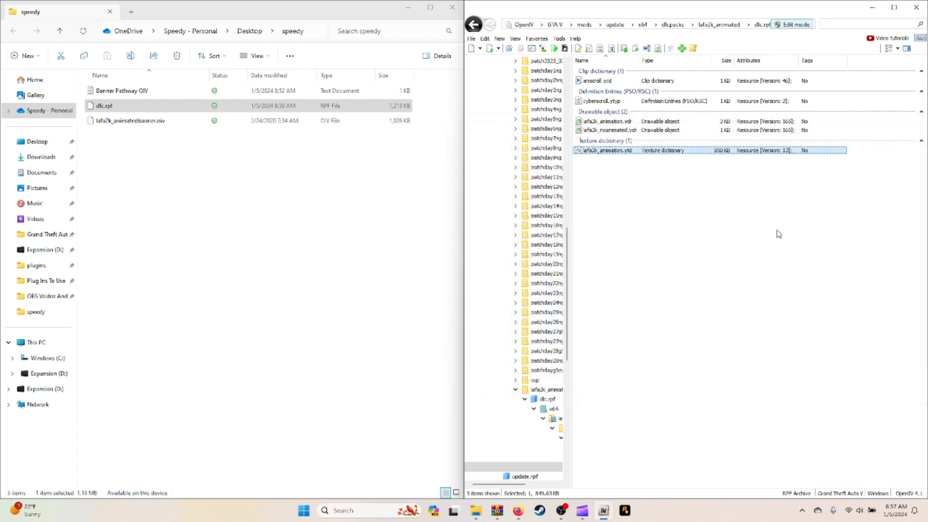
# Step: Close all open archives in OpenIV and exit the program
pyautogui.click(756, 214)
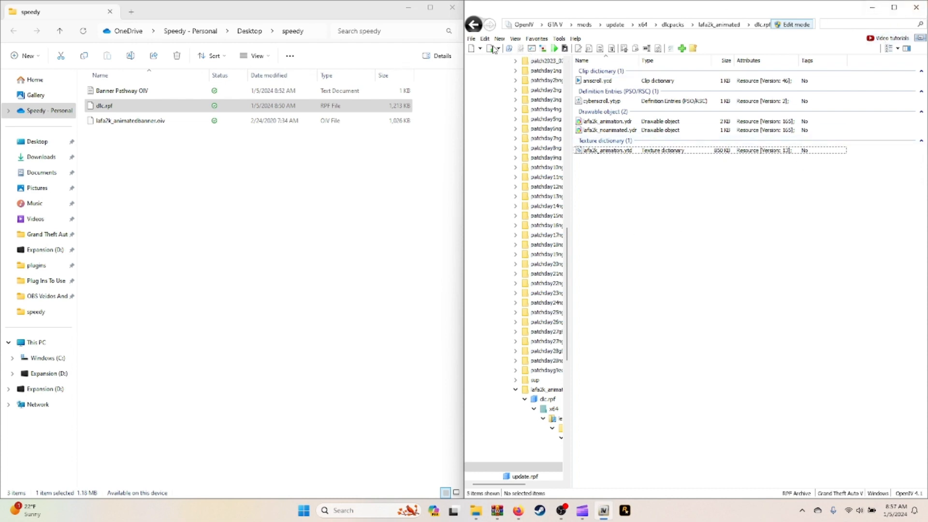
pyautogui.click(472, 48)
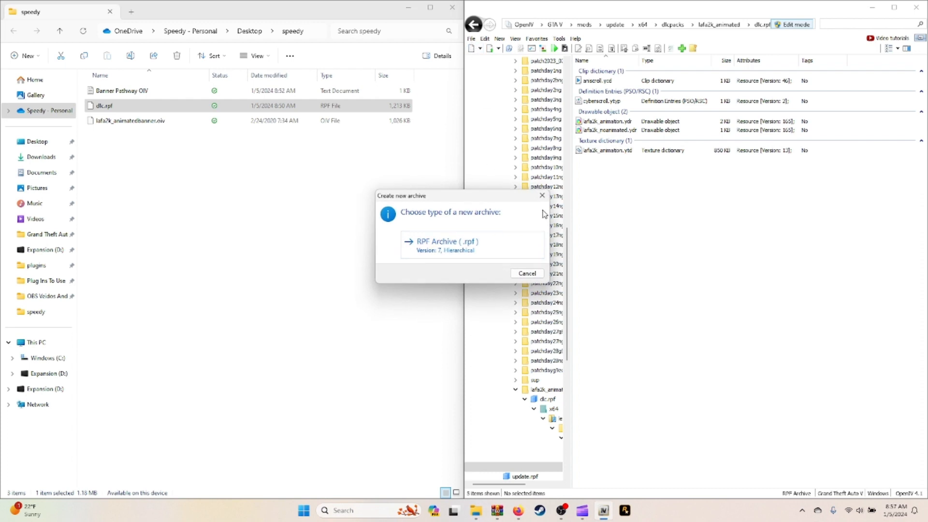
pyautogui.click(542, 195)
pyautogui.click(471, 38)
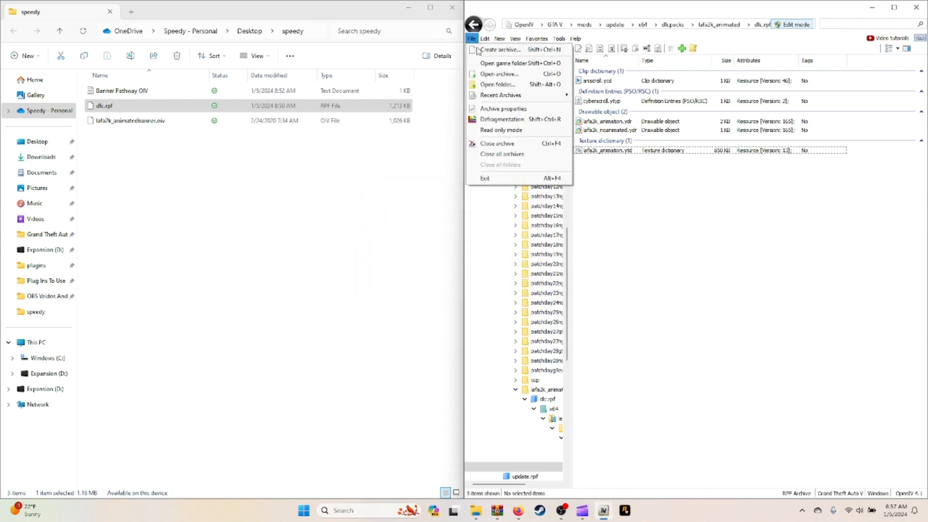
pyautogui.click(501, 156)
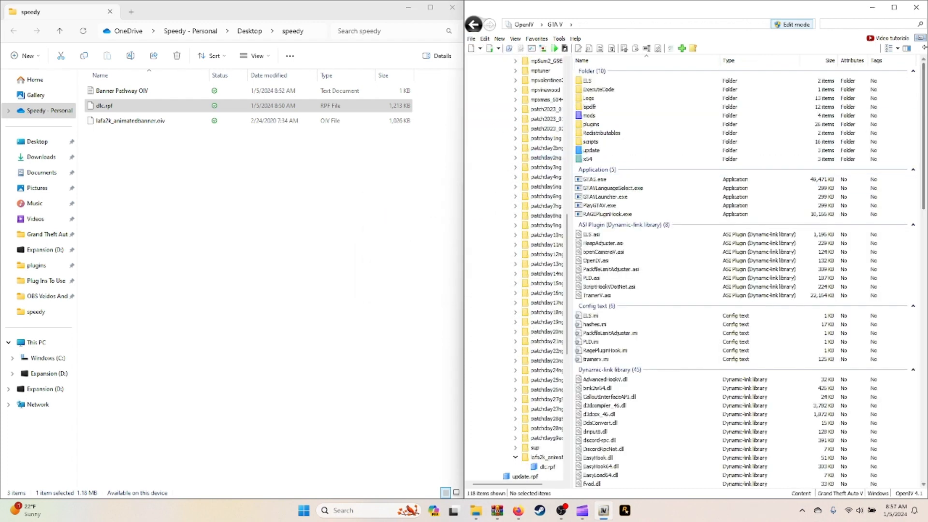
pyautogui.click(917, 10)
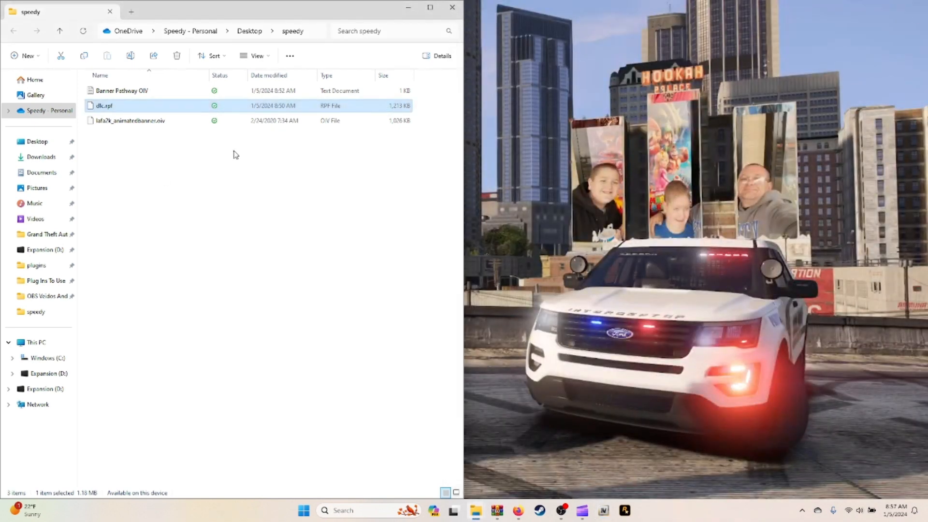
# Step: Move the banner and lafa2k DDS and PNG files from the desktop into the speedy folder, and close the folder window
pyautogui.moveTo(228, 15); pyautogui.dragTo(492, 80)
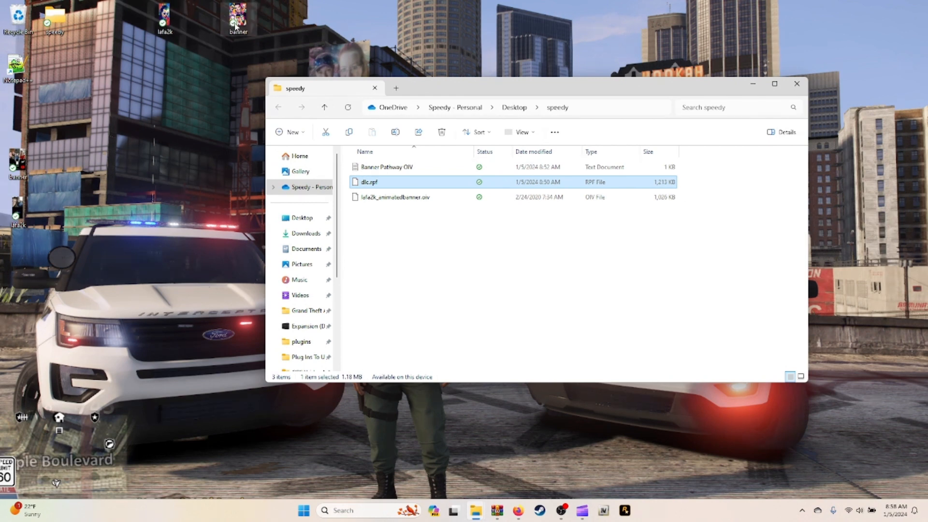
pyautogui.moveTo(258, 4); pyautogui.dragTo(130, 48)
pyautogui.moveTo(160, 21); pyautogui.dragTo(472, 285)
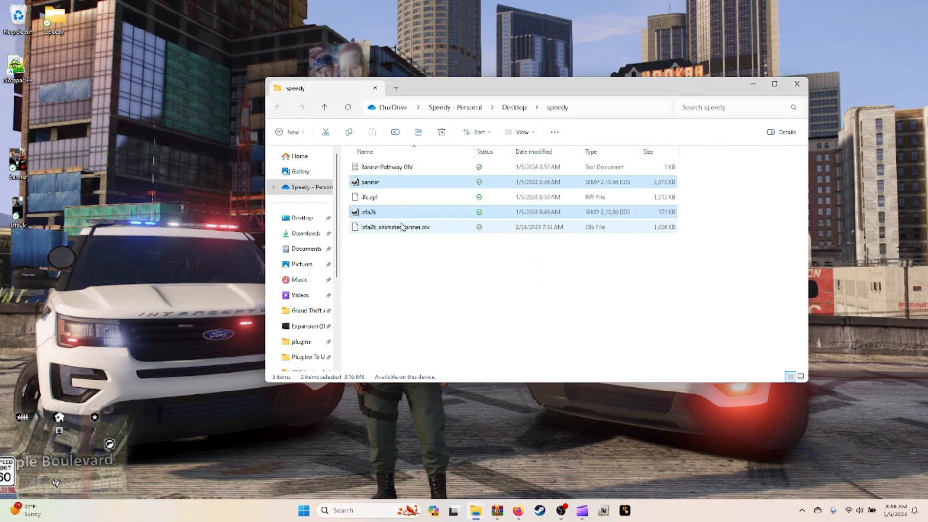
pyautogui.click(14, 158)
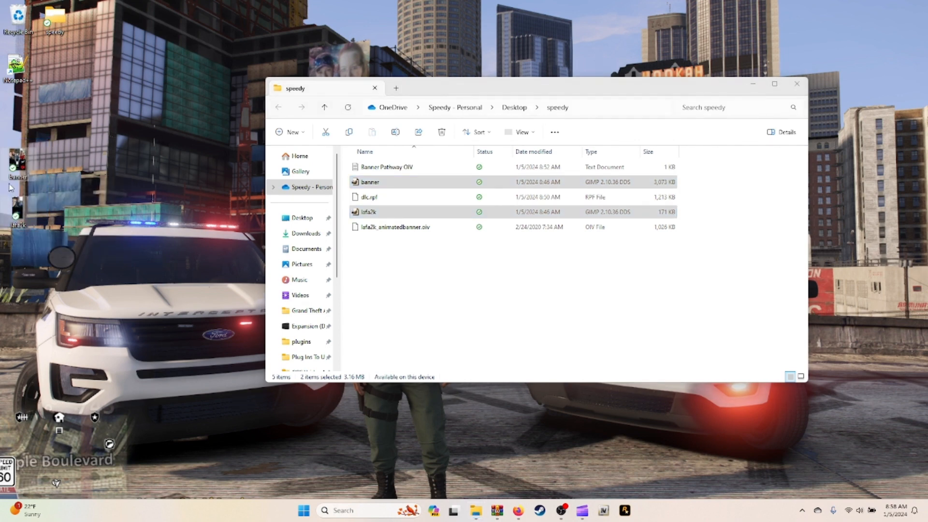
pyautogui.moveTo(17, 164); pyautogui.dragTo(511, 302)
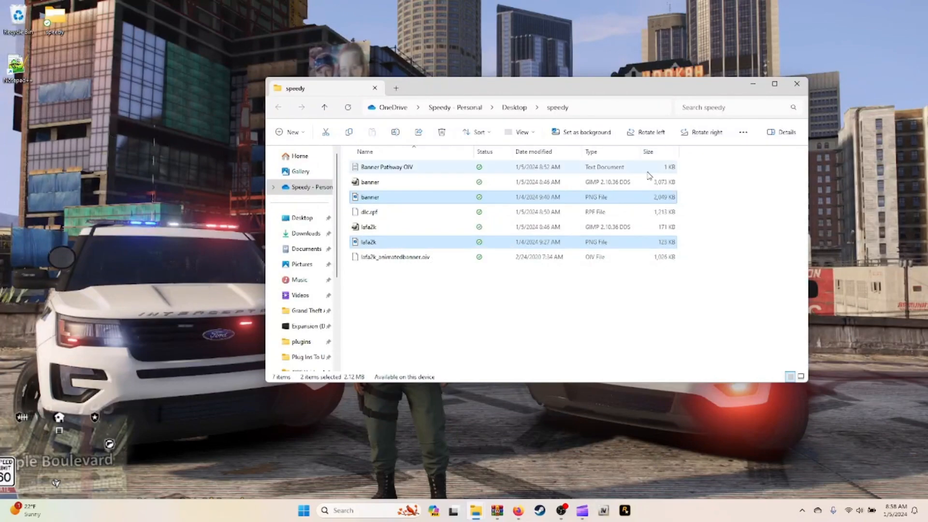
pyautogui.click(795, 86)
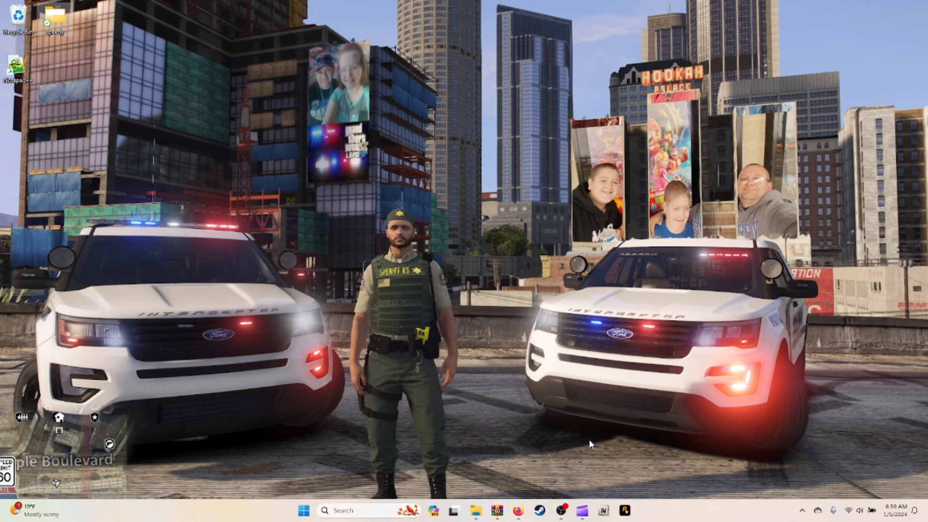
pyautogui.click(560, 512)
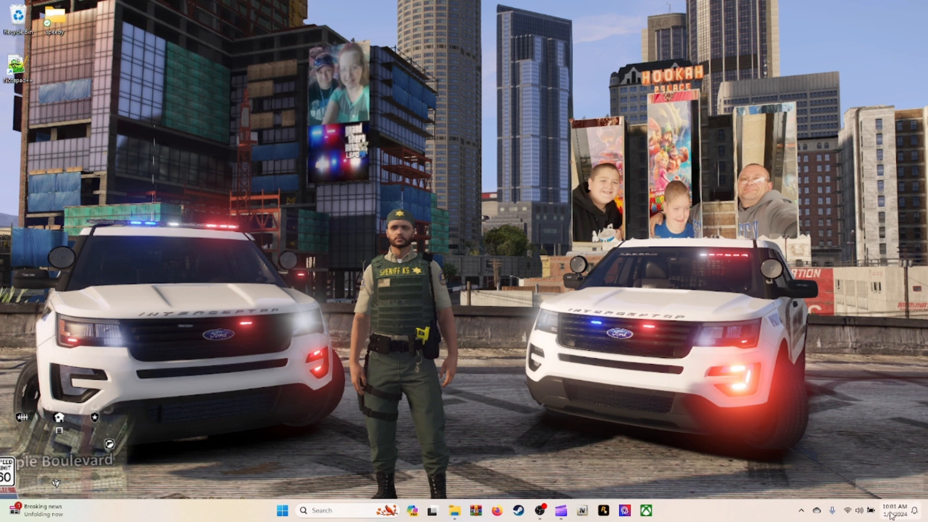
pyautogui.moveTo(892, 517)
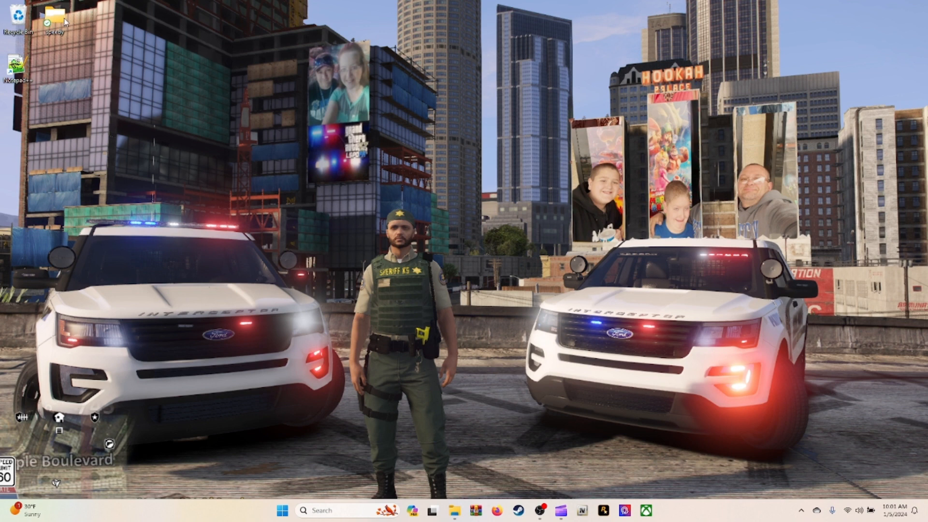
# Step: Move the speedy folder toward the middle of the desktop and compress it with WinRAR into speedy.rar
pyautogui.moveTo(56, 18); pyautogui.dragTo(478, 180)
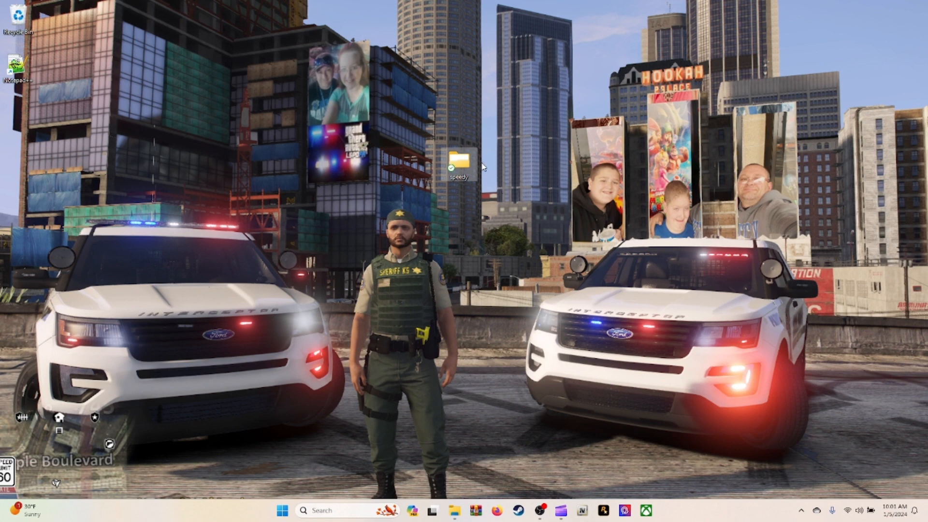
pyautogui.moveTo(459, 167)
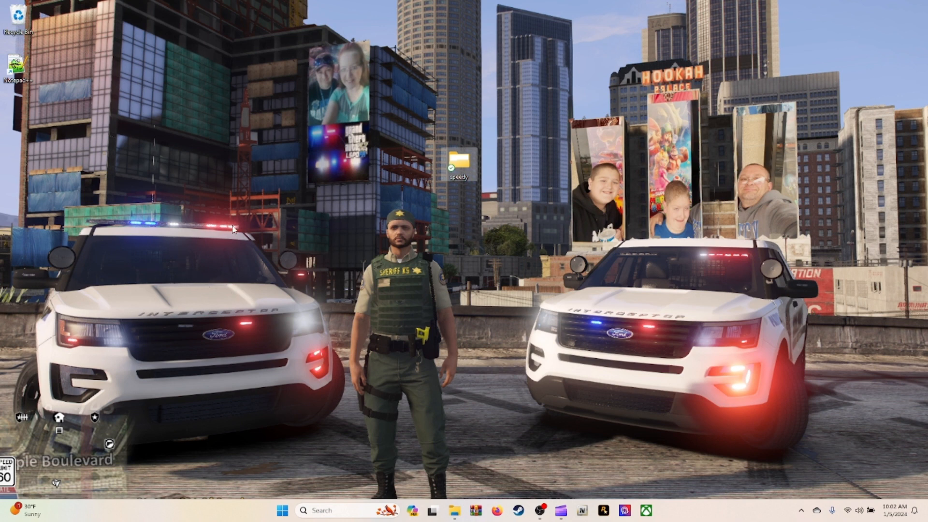
pyautogui.rightClick(459, 167)
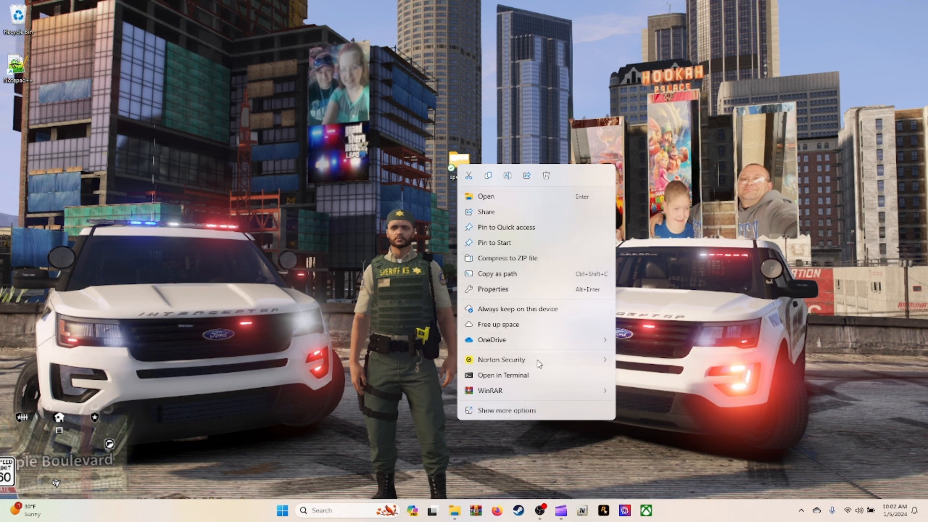
pyautogui.moveTo(542, 392)
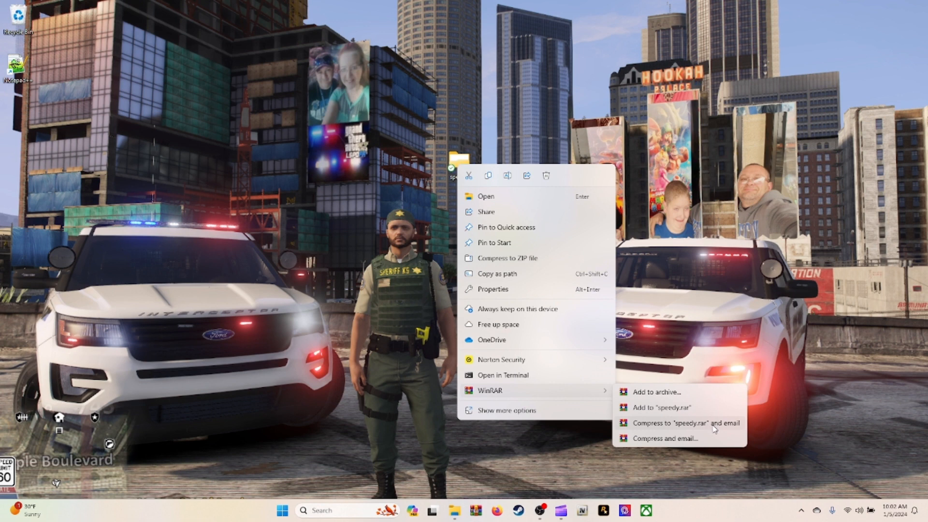
pyautogui.click(658, 408)
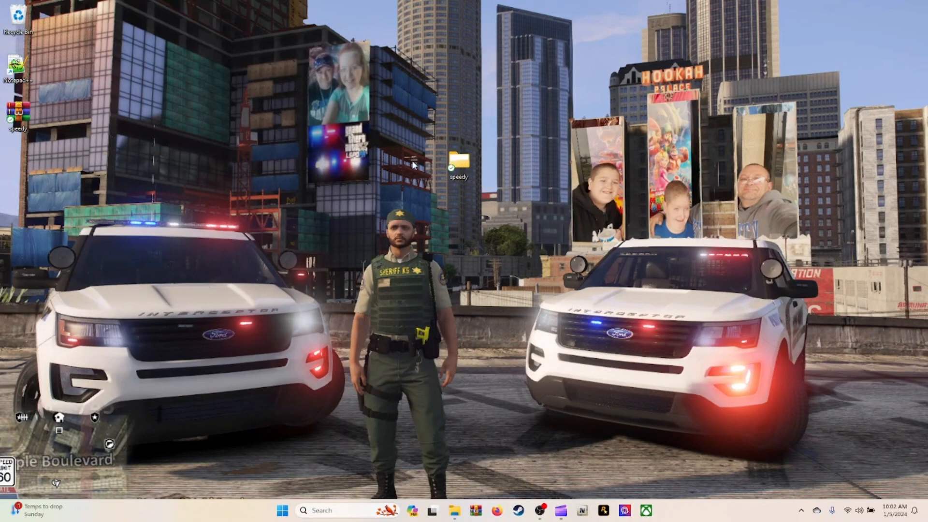
# Step: Place speedy.rar below the speedy folder on the desktop, and open the Banner Pathway OIV text file from inside the archive
pyautogui.moveTo(18, 110); pyautogui.dragTo(466, 227)
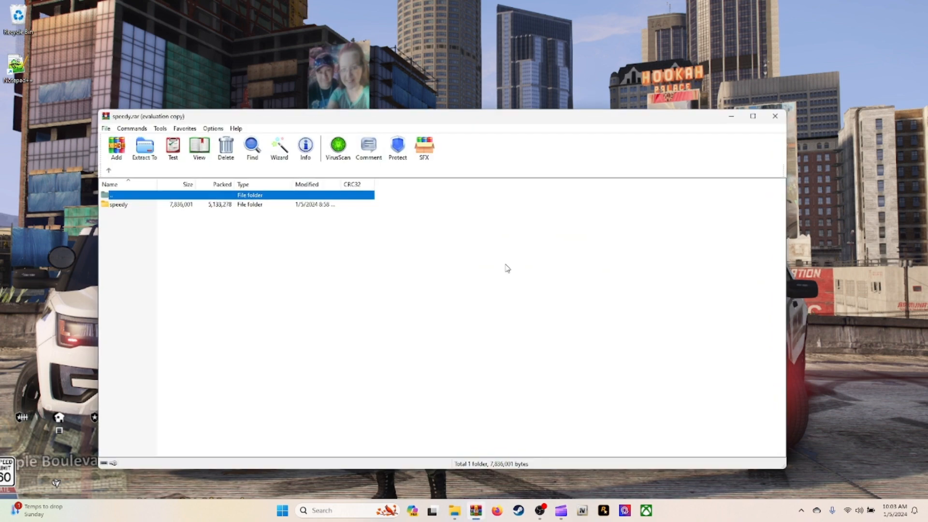
pyautogui.doubleClick(125, 206)
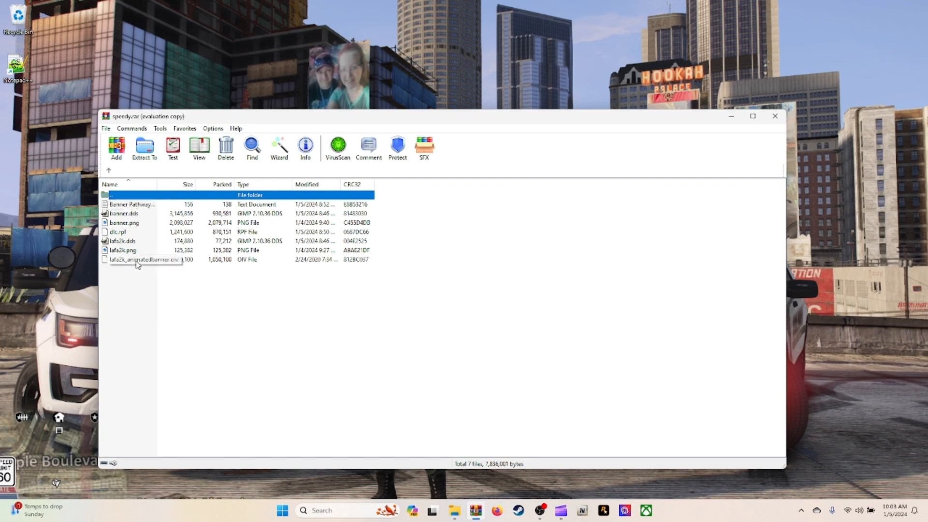
pyautogui.click(141, 294)
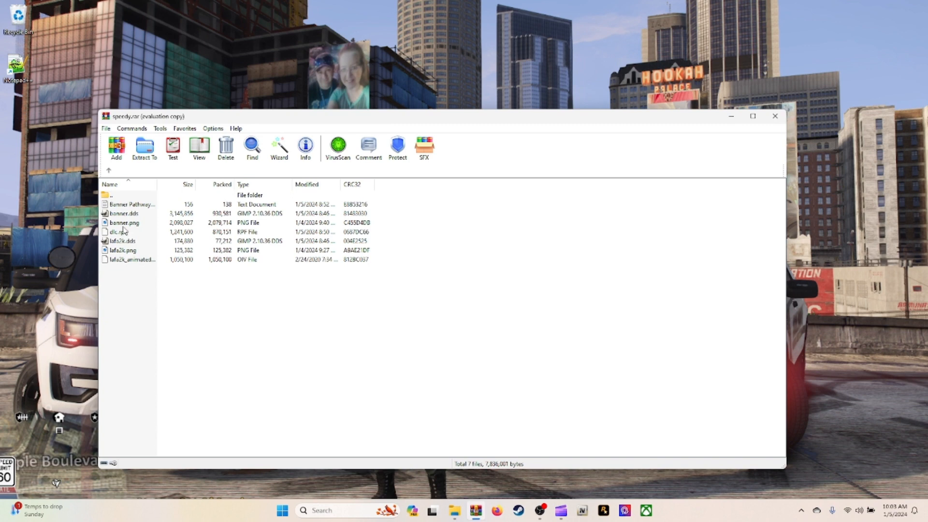
pyautogui.click(145, 205)
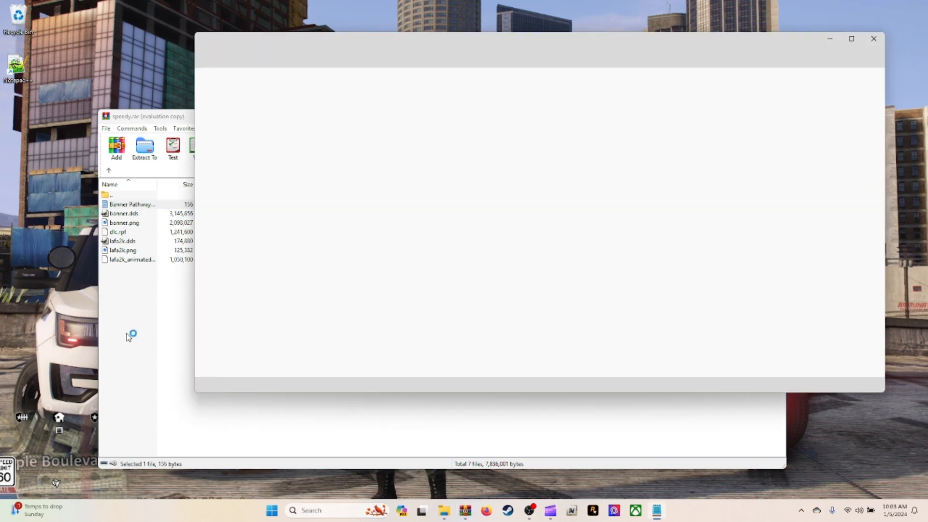
# Step: View banner.png and lafa2k.png from inside the archive, and close the image viewer, the archive and the text file
pyautogui.click(127, 223)
pyautogui.doubleClick(133, 225)
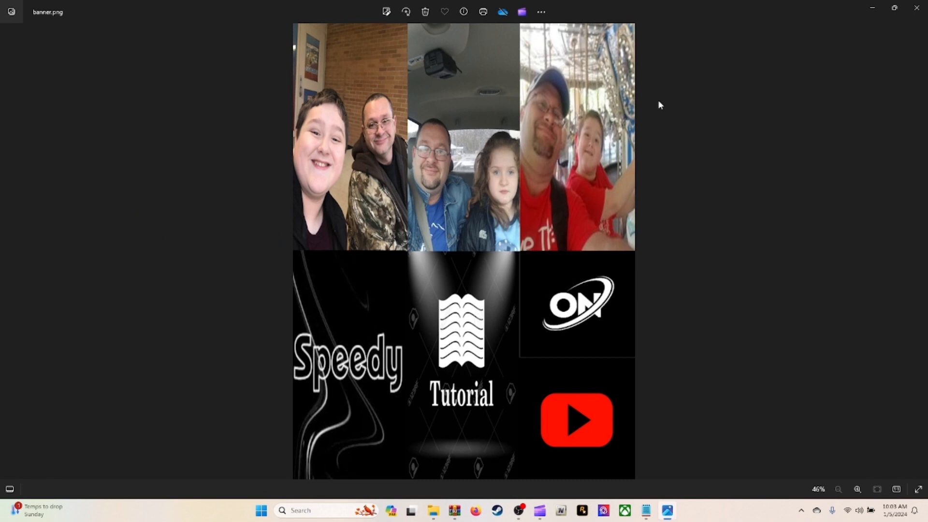
pyautogui.click(918, 11)
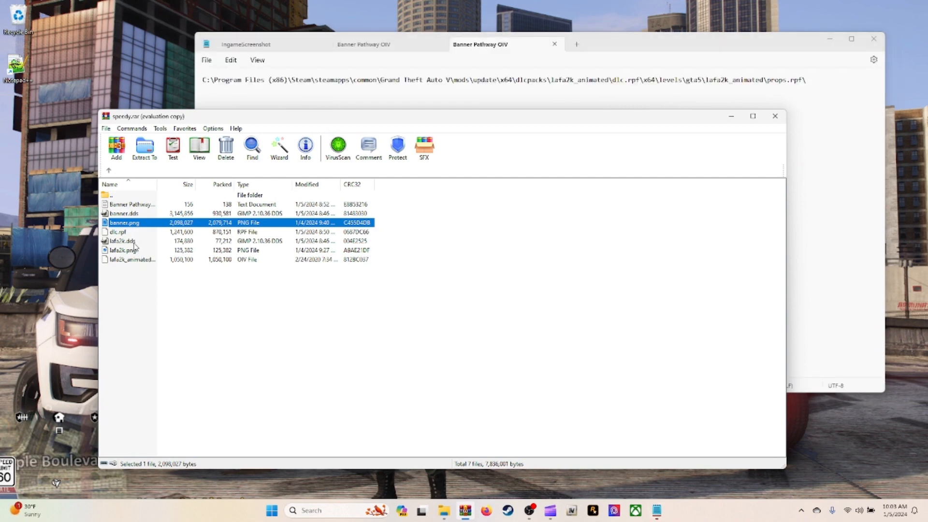
pyautogui.doubleClick(124, 250)
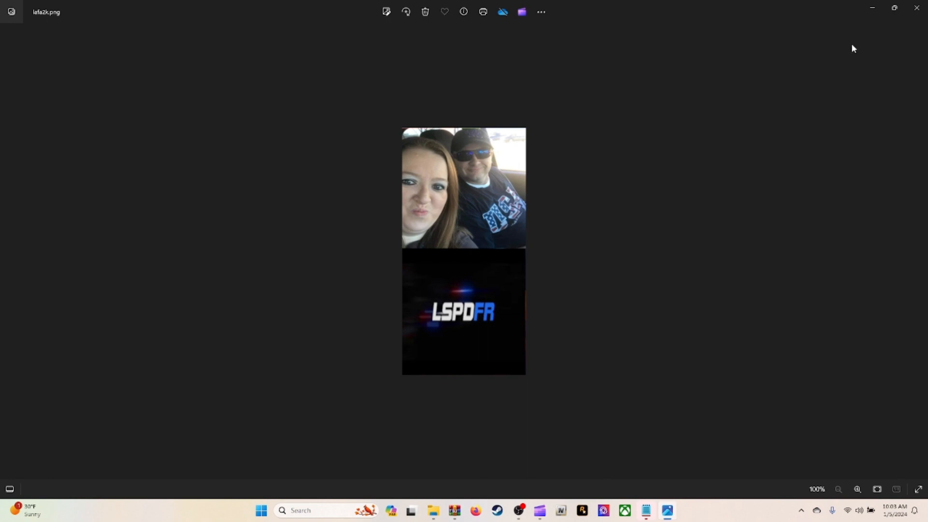
pyautogui.click(911, 12)
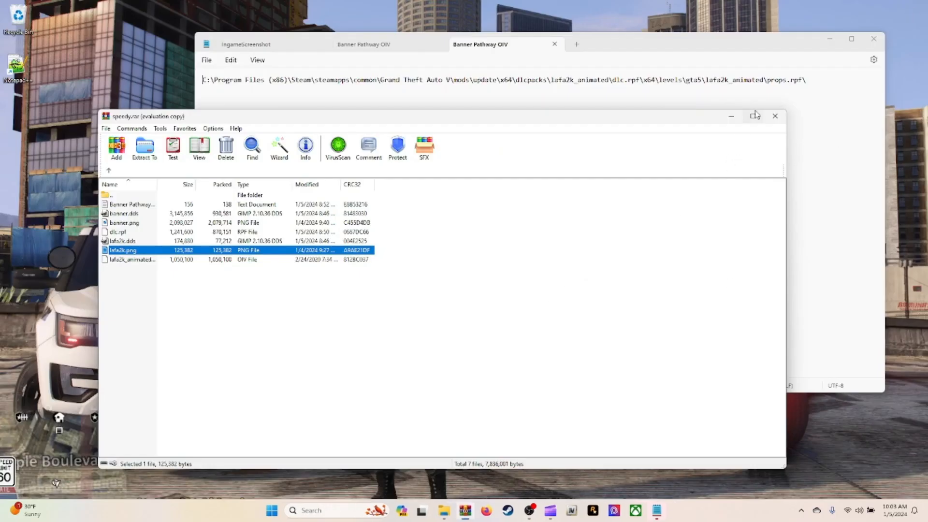
pyautogui.click(770, 118)
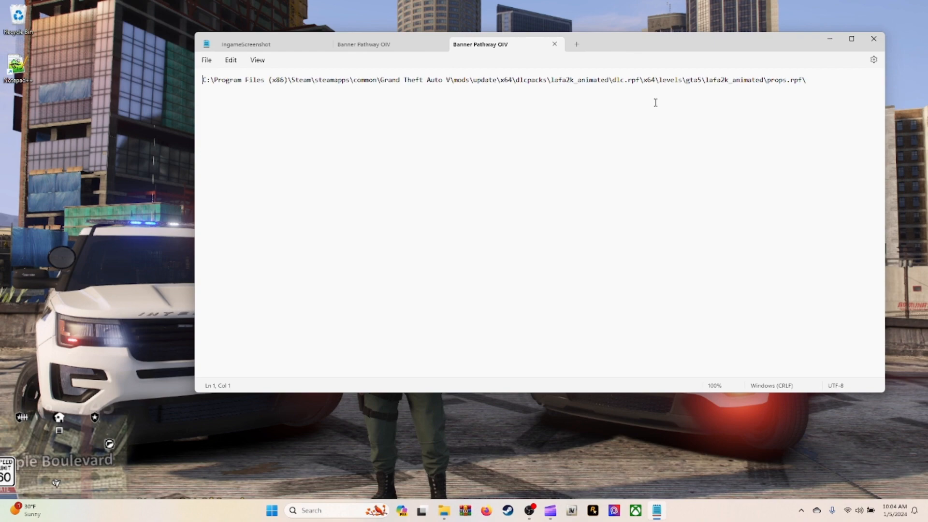
pyautogui.click(874, 38)
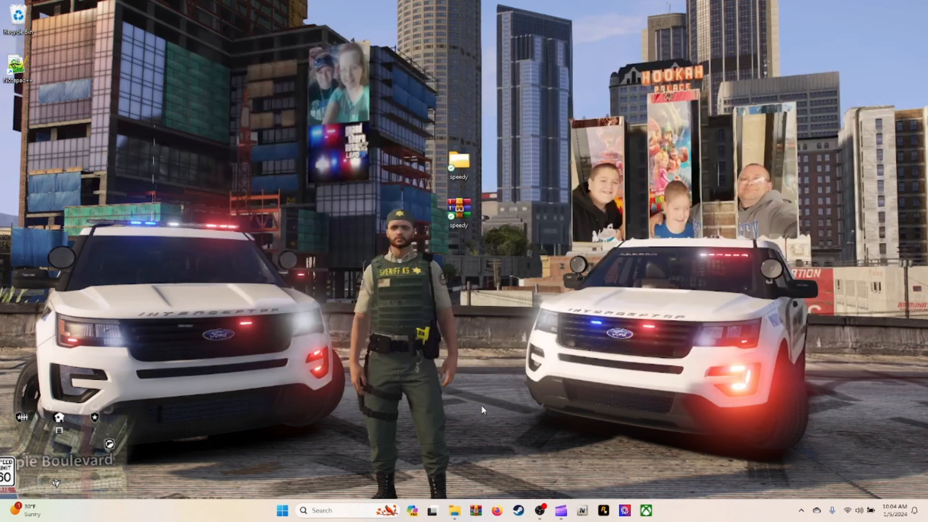
# Step: Open the Expansion (D:) drive and snap its window to one half of the screen, leaving the other half as desktop
pyautogui.rightClick(455, 511)
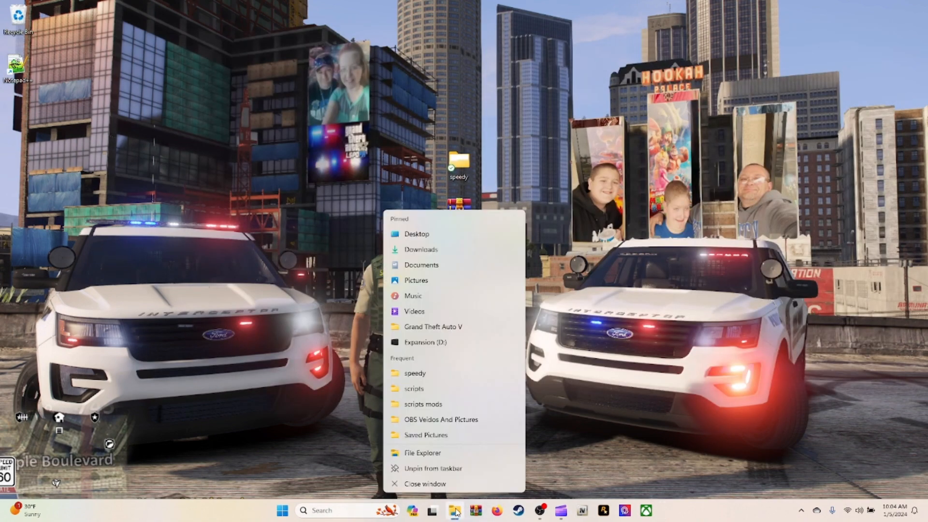
pyautogui.click(458, 346)
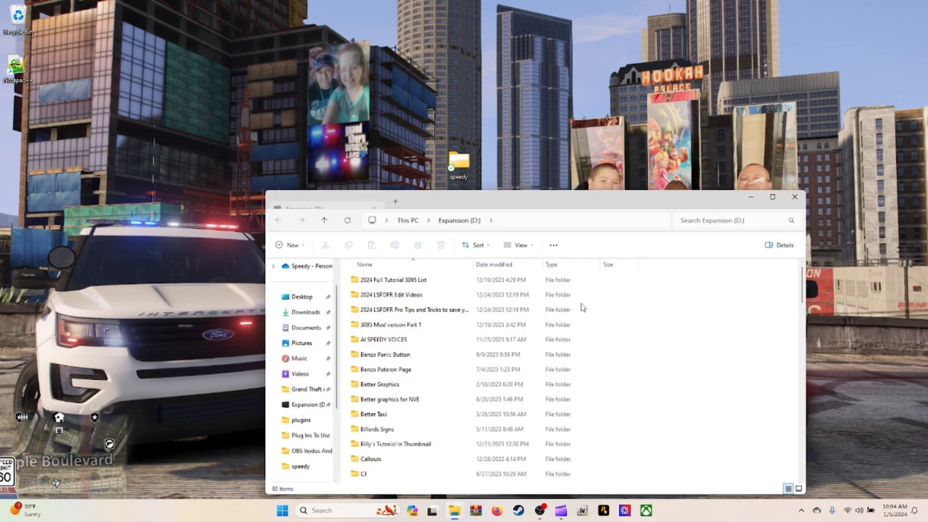
pyautogui.moveTo(775, 201)
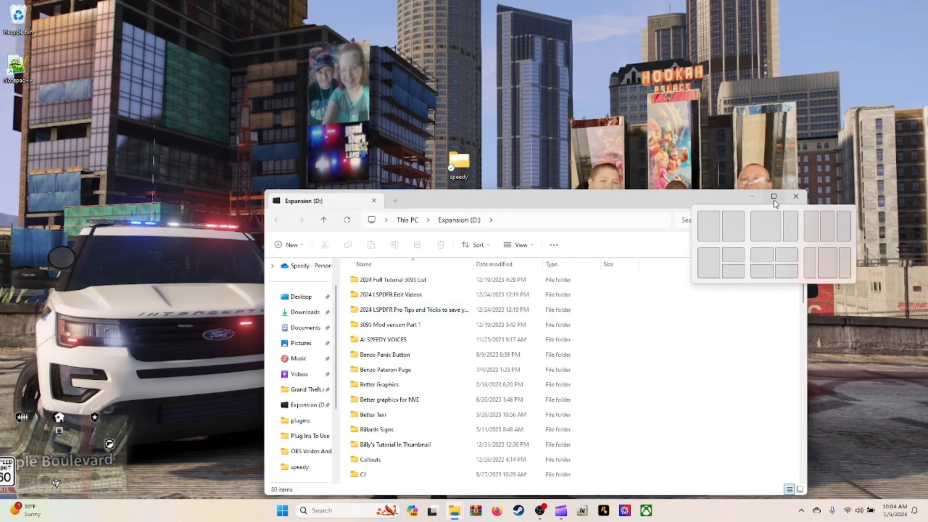
pyautogui.click(711, 230)
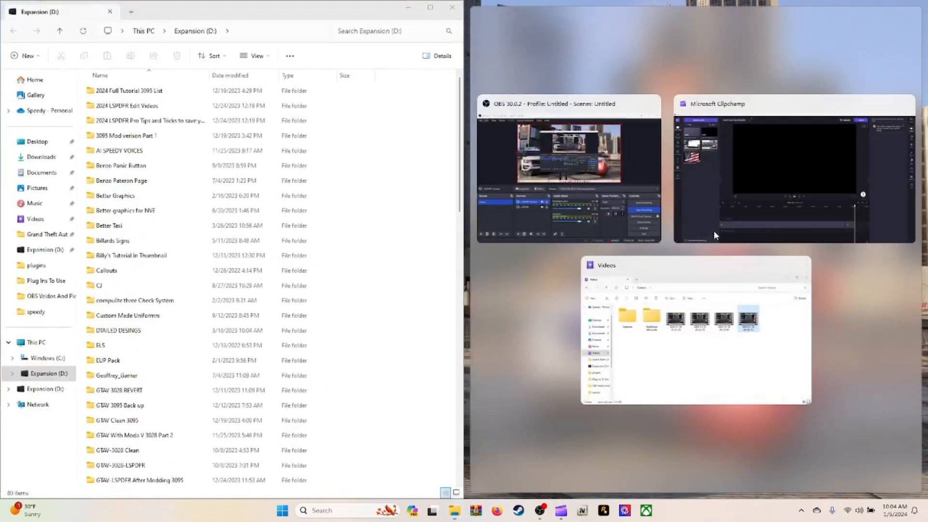
pyautogui.click(353, 349)
pyautogui.click(425, 315)
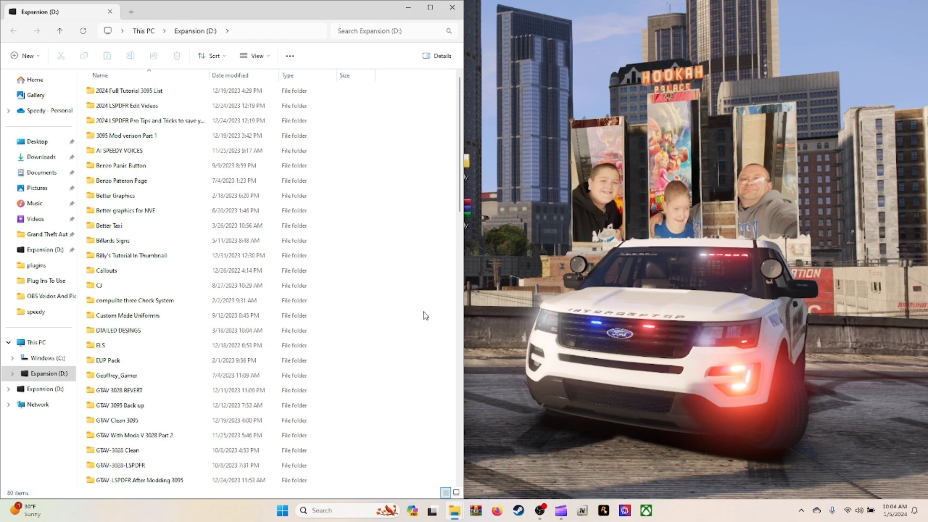
# Step: Create a new folder named "Speedy Save Banner" on the Expansion (D:) drive
pyautogui.rightClick(424, 315)
pyautogui.moveTo(449, 374)
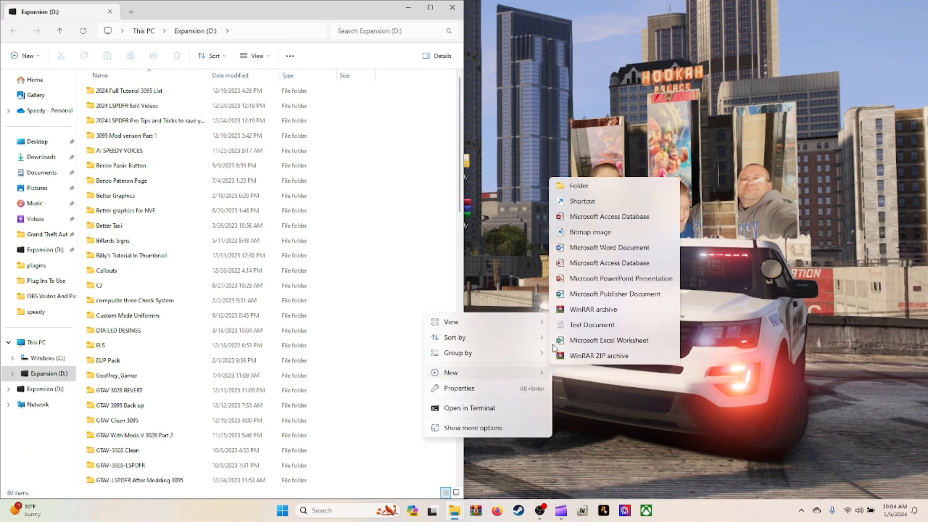
pyautogui.click(627, 186)
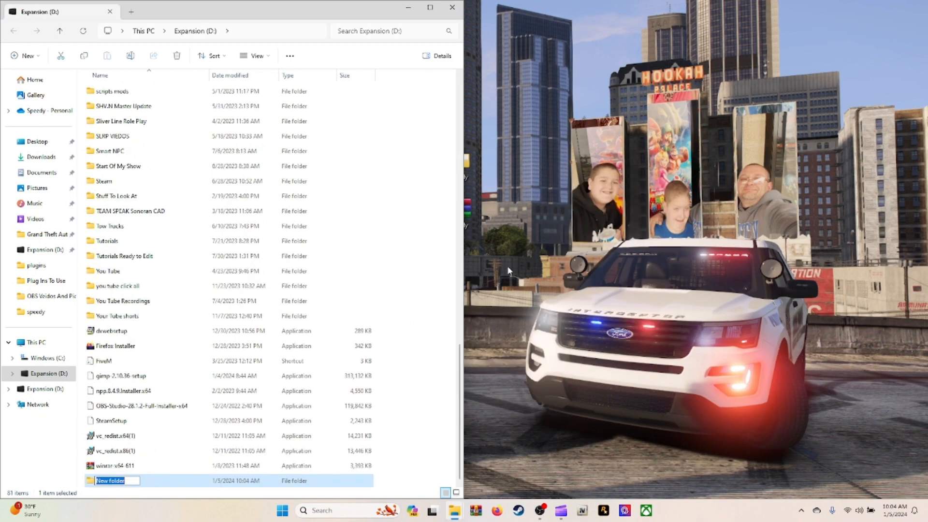
pyautogui.write('Save')
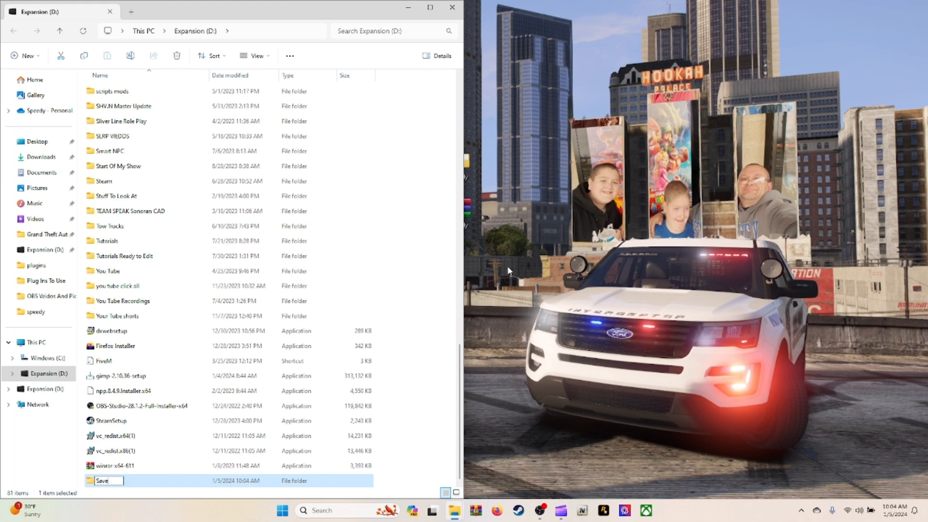
pyautogui.write(' Banner')
pyautogui.press('Home')
pyautogui.write('Speedy')
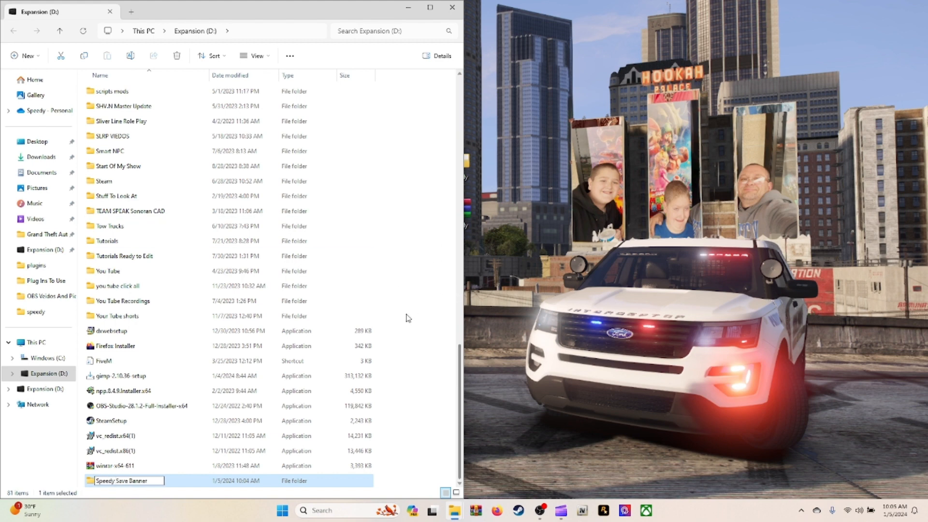
pyautogui.press('Return')
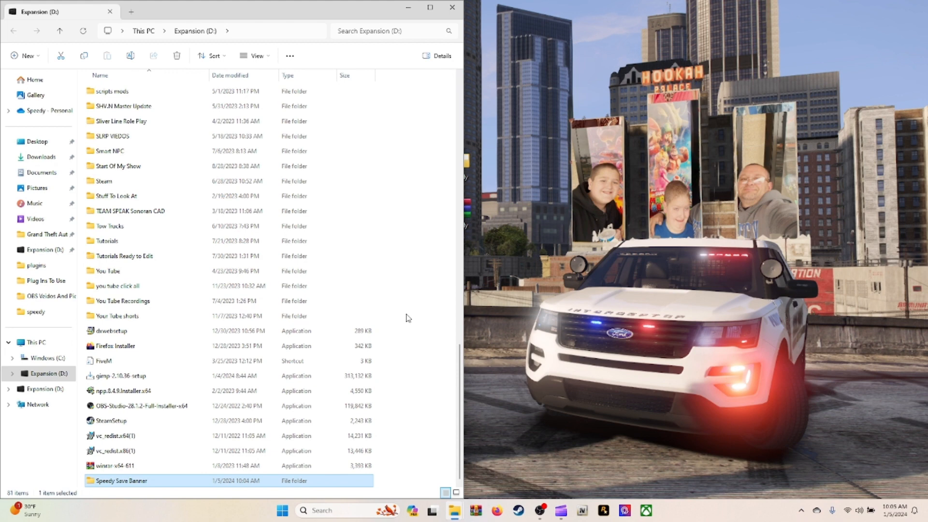
# Step: Copy speedy.rar from the desktop into the Speedy Save Banner folder, and close the folder window
pyautogui.doubleClick(134, 483)
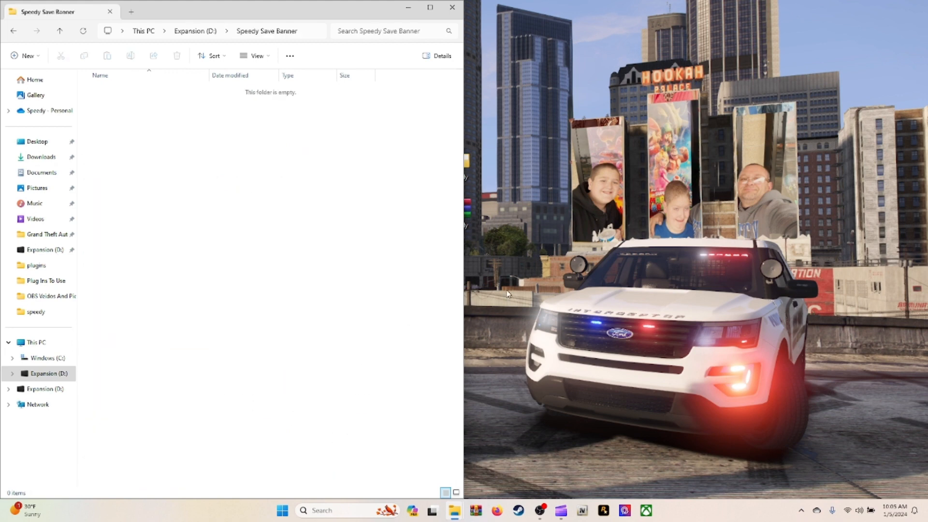
pyautogui.moveTo(468, 211); pyautogui.dragTo(657, 210)
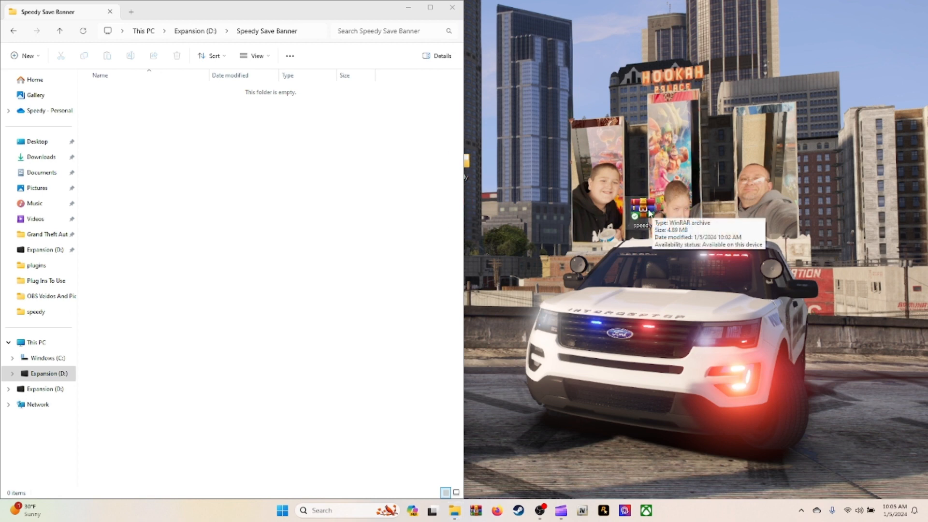
pyautogui.moveTo(467, 163); pyautogui.dragTo(656, 131)
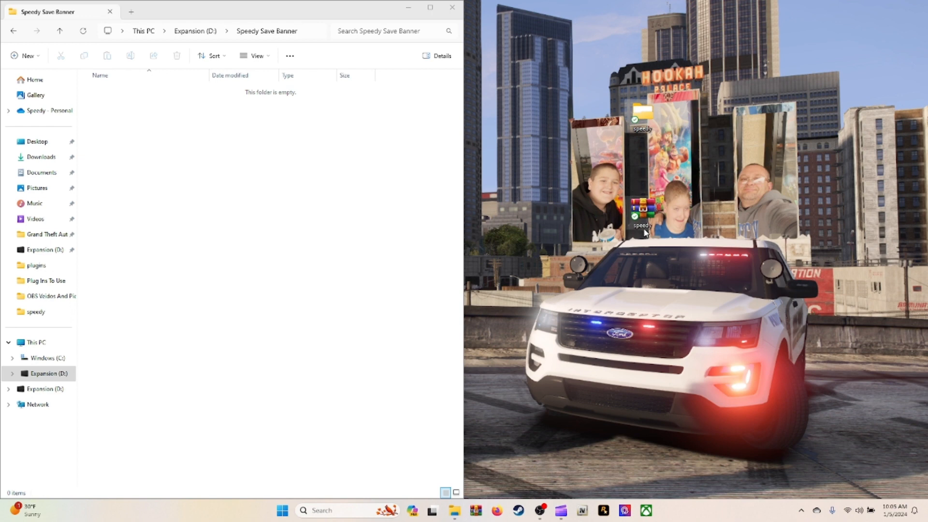
pyautogui.moveTo(646, 211); pyautogui.dragTo(205, 186)
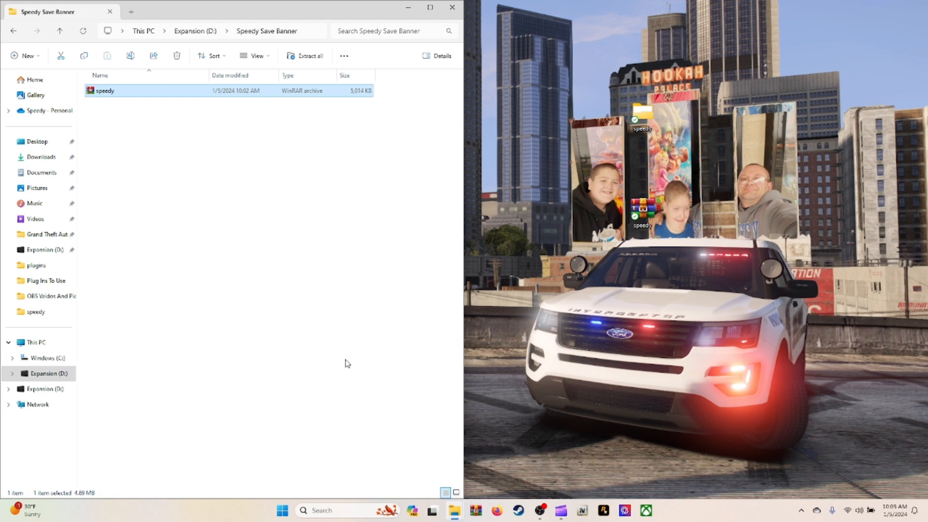
pyautogui.click(451, 7)
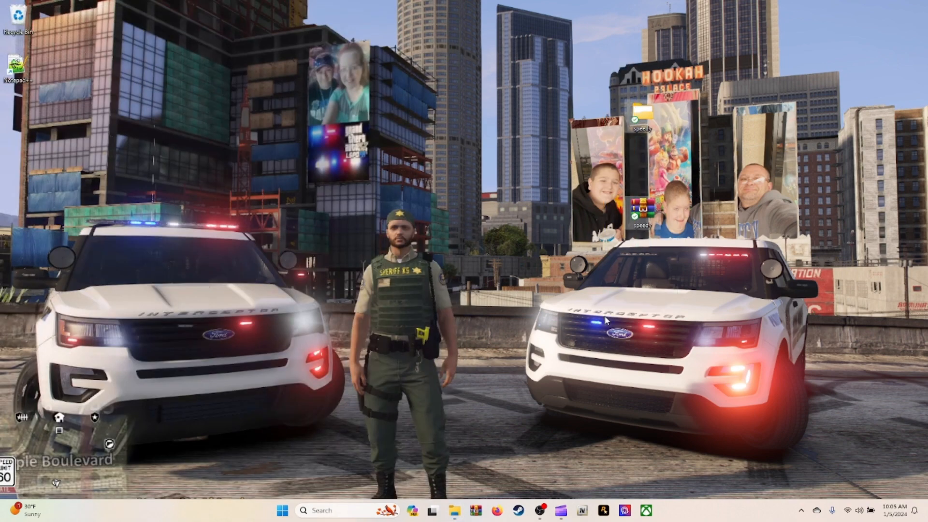
# Step: Delete the speedy folder and speedy.rar from the desktop, and permanently empty the Recycle Bin
pyautogui.moveTo(644, 213); pyautogui.dragTo(17, 23)
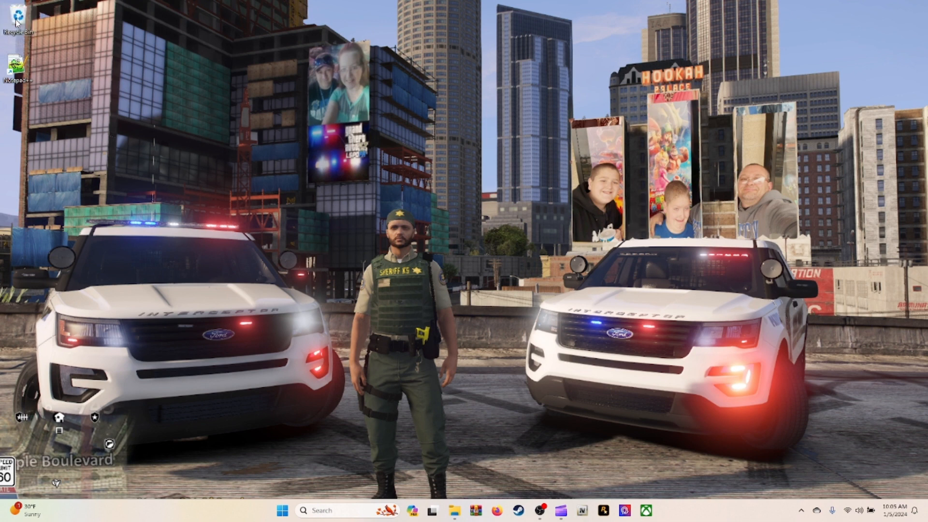
pyautogui.rightClick(17, 21)
pyautogui.click(44, 61)
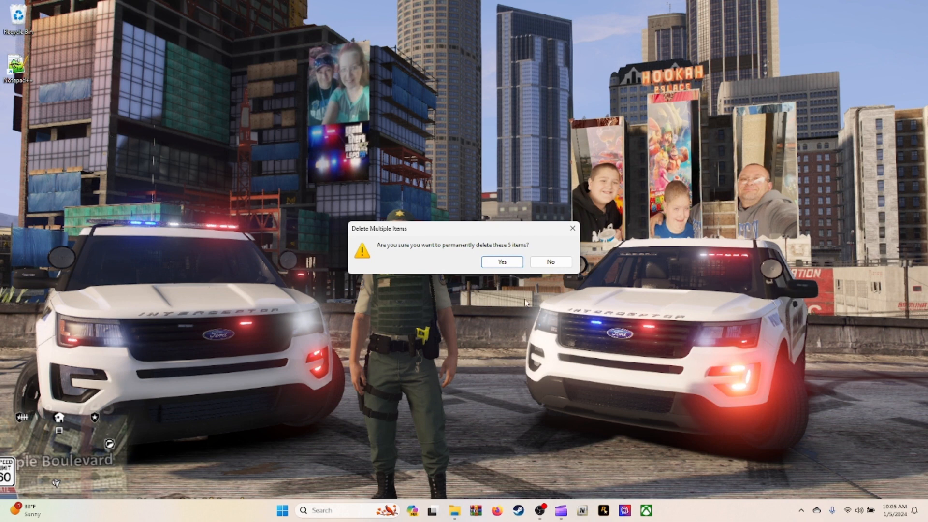
pyautogui.click(502, 262)
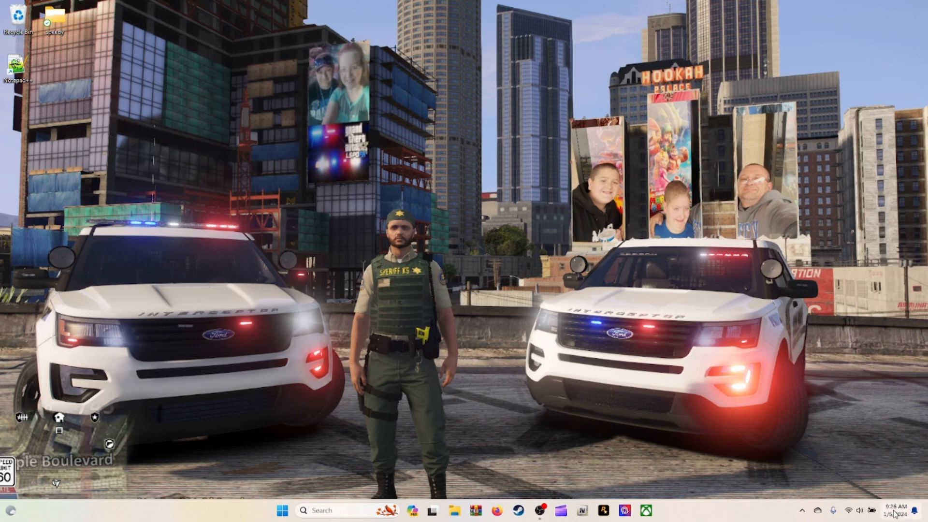
# Step: Launch Grand Theft Auto V and load Story Mode with RAGE Plugin Hook
pyautogui.moveTo(894, 514)
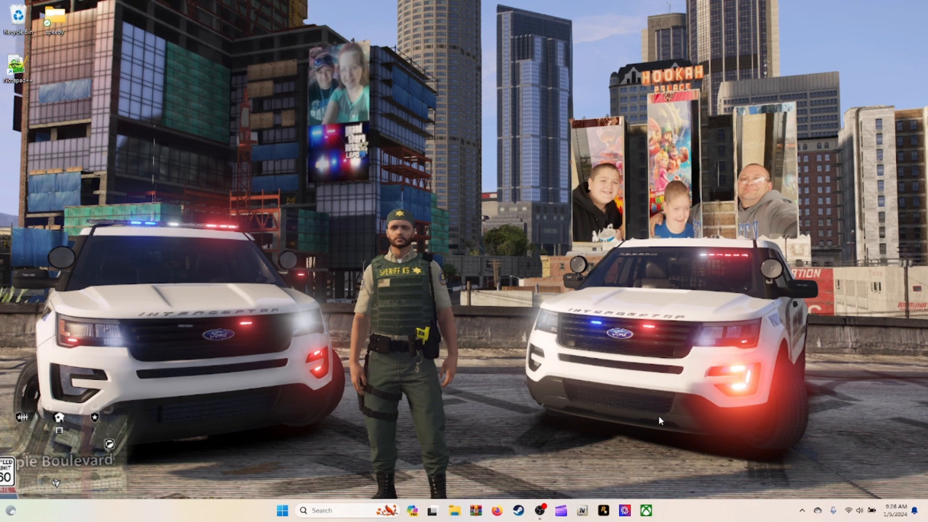
pyautogui.click(605, 510)
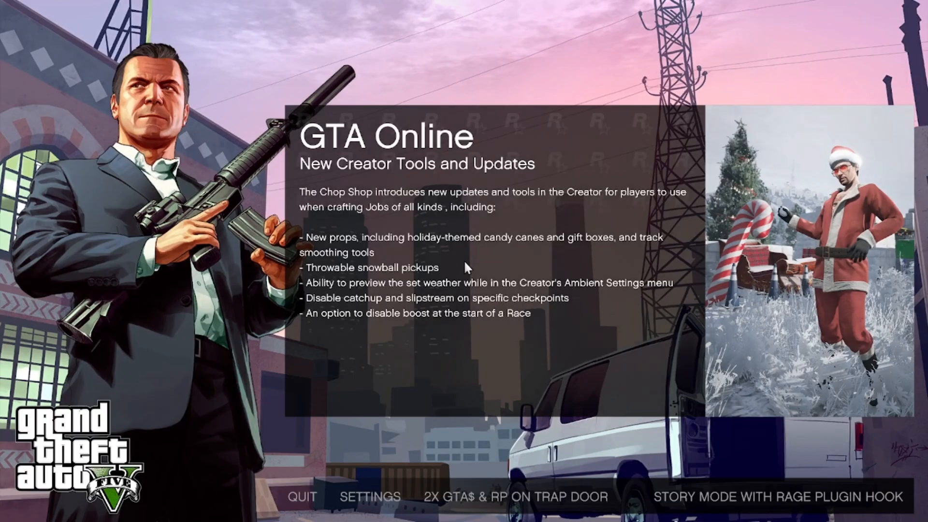
pyautogui.click(739, 497)
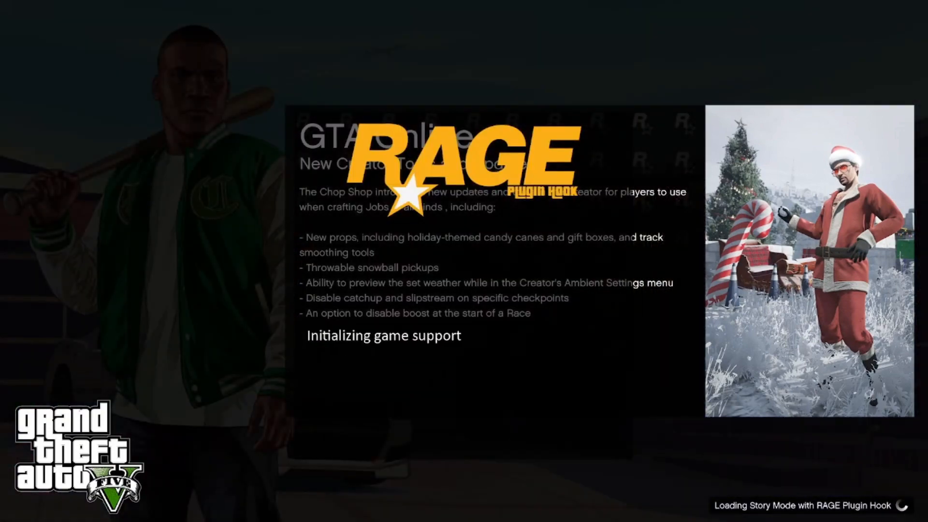
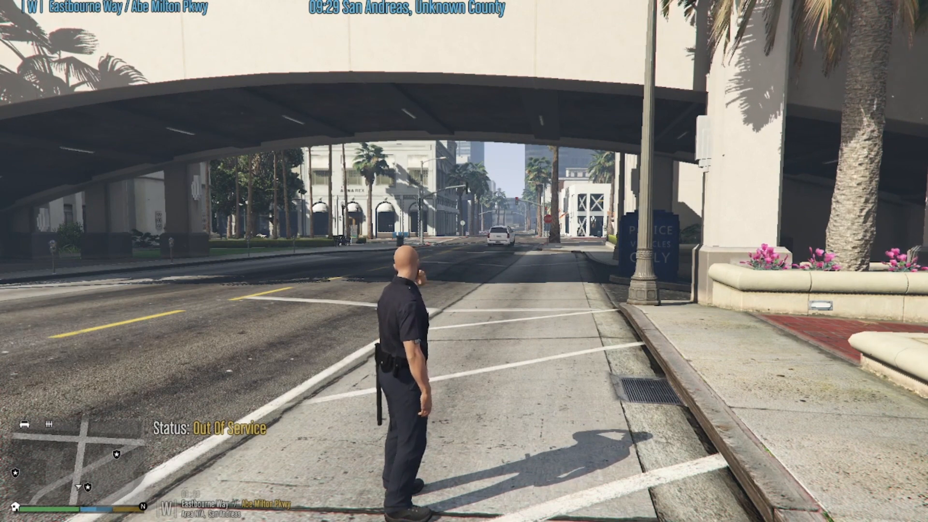
# Step: Bring up the LSPD department's outfits in the EUP menu
pyautogui.press('F9')
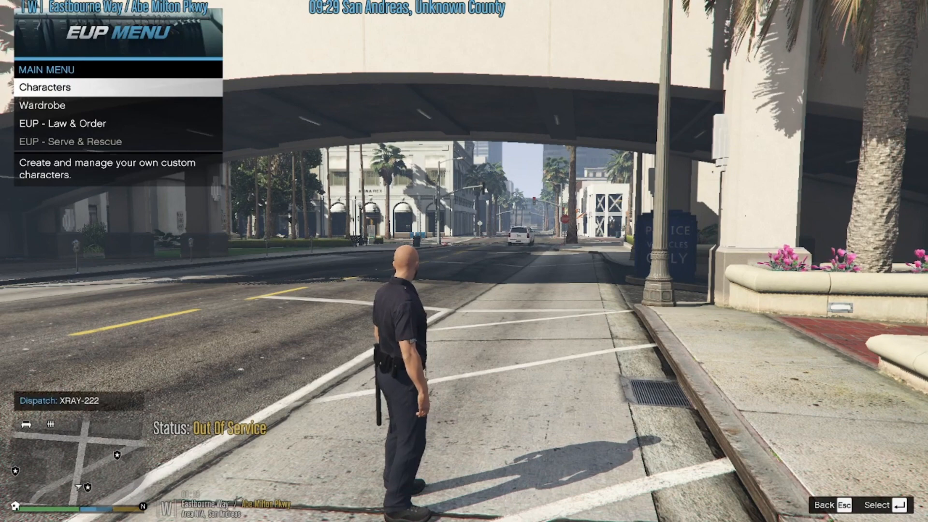
pyautogui.press('Down')
pyautogui.press('Return')
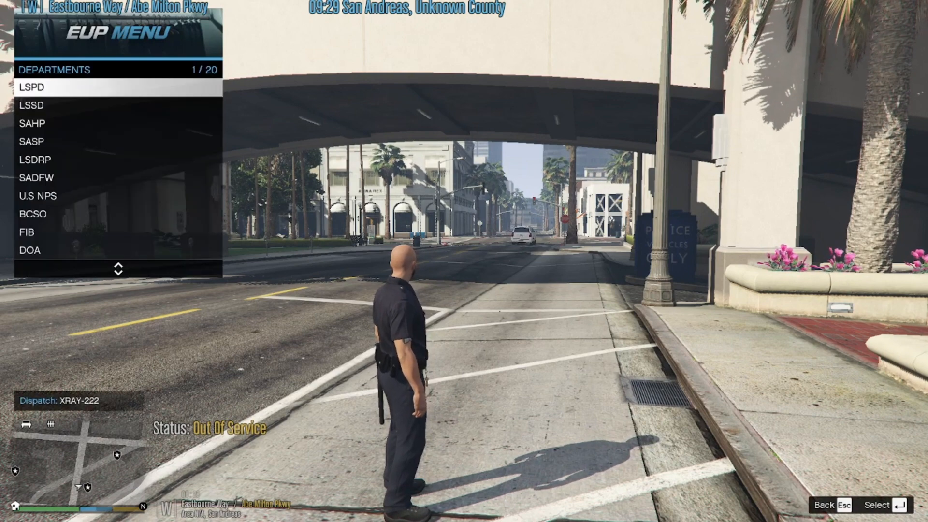
pyautogui.press('Down')
pyautogui.press('Down')
pyautogui.press('Down')
pyautogui.press('Up')
pyautogui.press('Up')
pyautogui.press('Up')
pyautogui.press('Return')
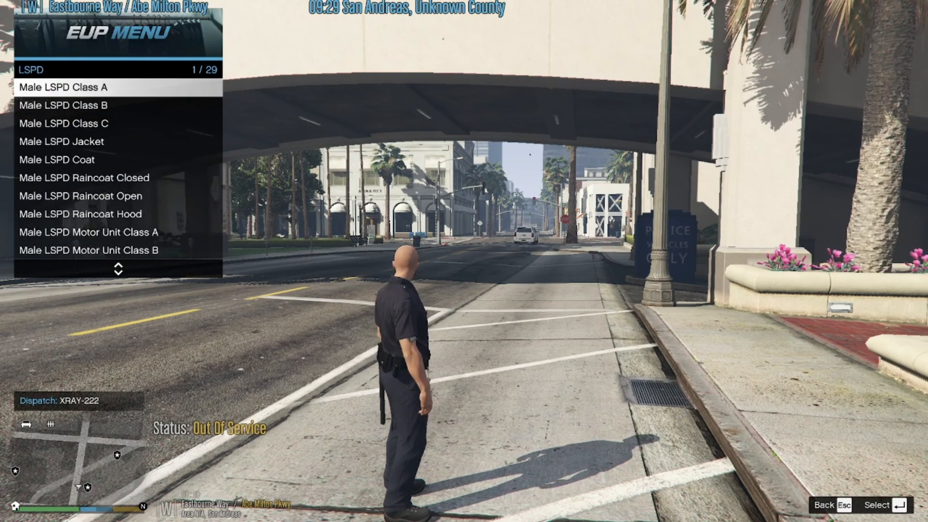
# Step: Dress the character in the Male LSPD K-9 Class C outfit and leave the EUP menu
pyautogui.press('Up')
pyautogui.press('Up')
pyautogui.press('Up')
pyautogui.press('Up')
pyautogui.press('Up')
pyautogui.press('Up')
pyautogui.press('Up')
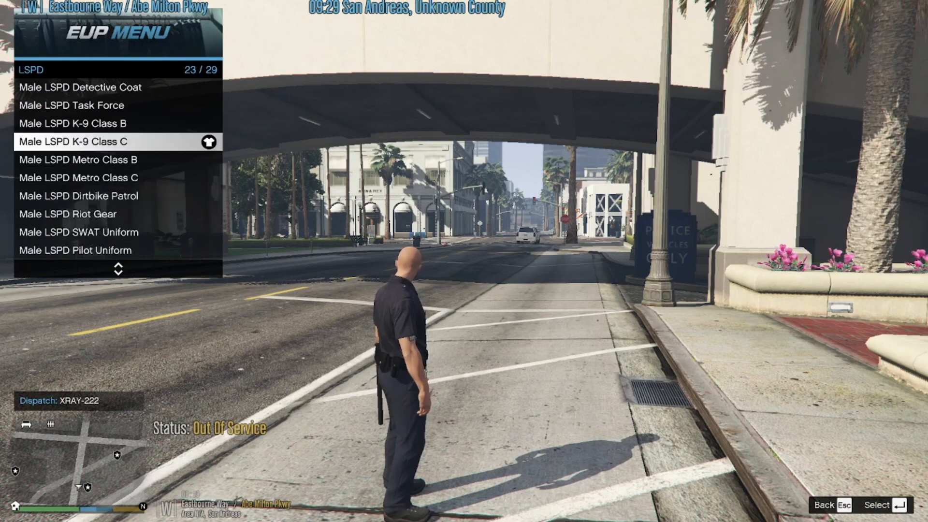
pyautogui.press('Escape')
pyautogui.press('Escape')
pyautogui.press('Escape')
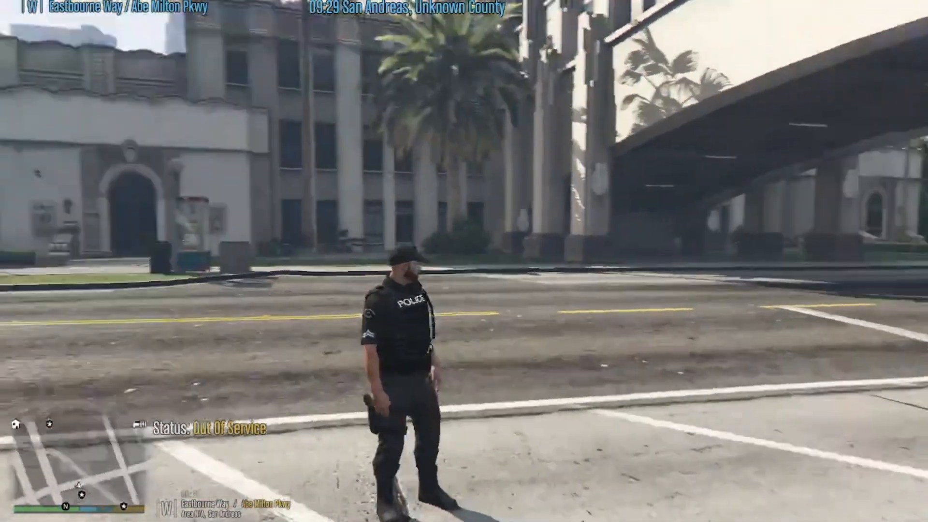
# Step: Set the in-game hour to 20 and the minute to 25 with the trainer's time settings
pyautogui.press('F3')
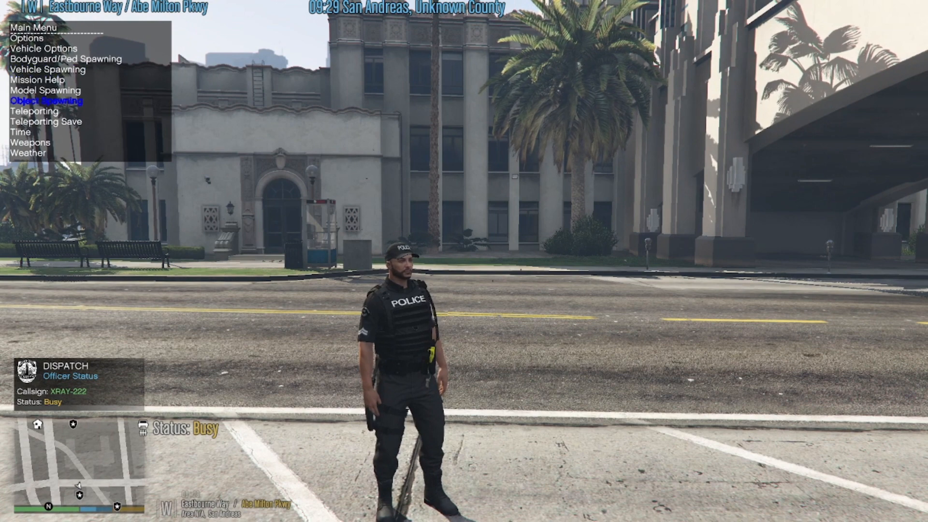
pyautogui.press('Down')
pyautogui.press('Return')
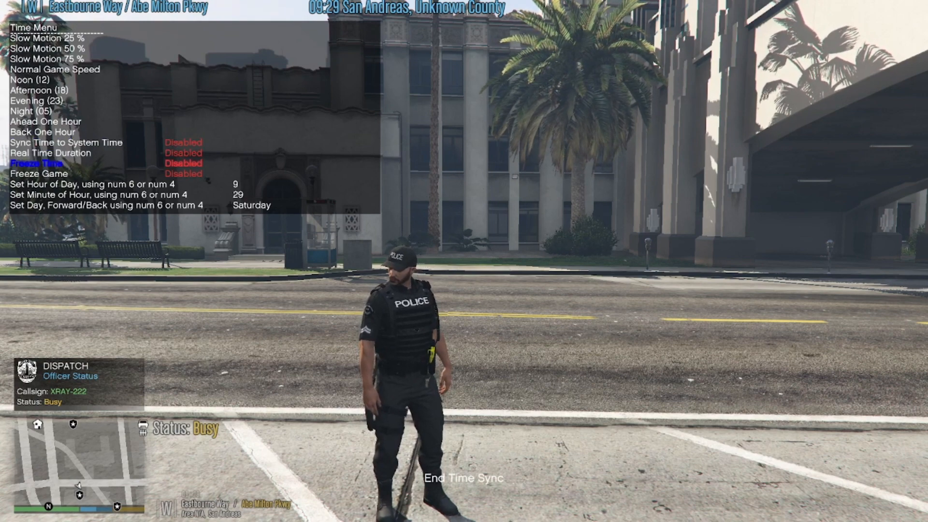
pyautogui.press('Down')
pyautogui.press('KP_6')
pyautogui.press('KP_6')
pyautogui.press('KP_6')
pyautogui.press('KP_6')
pyautogui.press('KP_6')
pyautogui.press('KP_6')
pyautogui.press('KP_6')
pyautogui.press('KP_6')
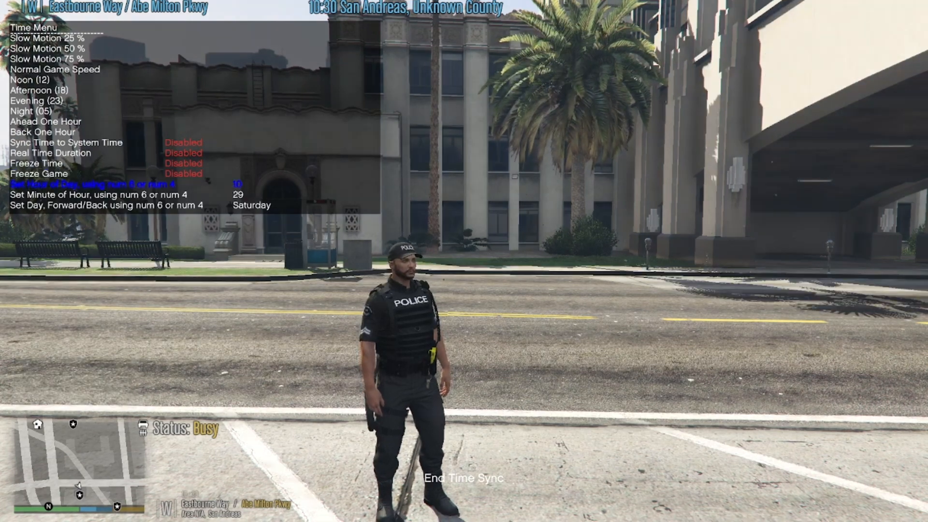
pyautogui.press('KP_6')
pyautogui.press('KP_6')
pyautogui.press('KP_6')
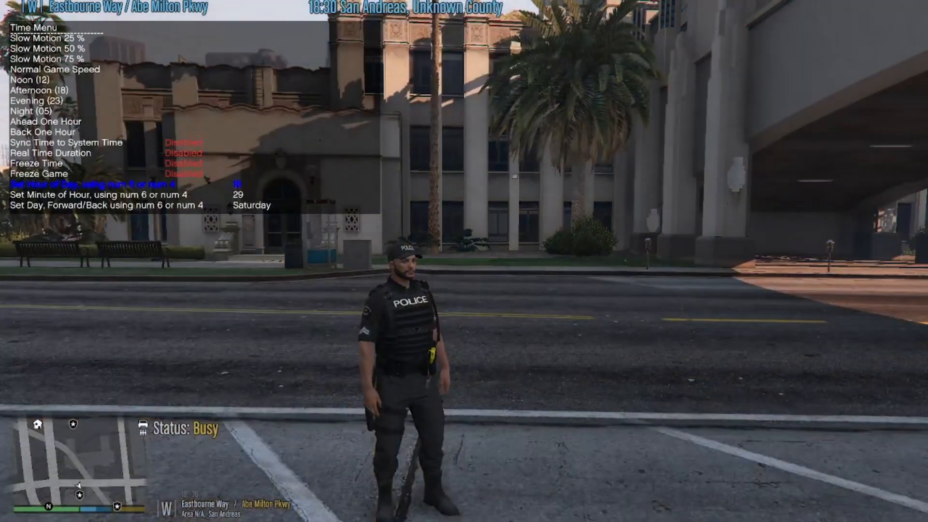
pyautogui.press('Down')
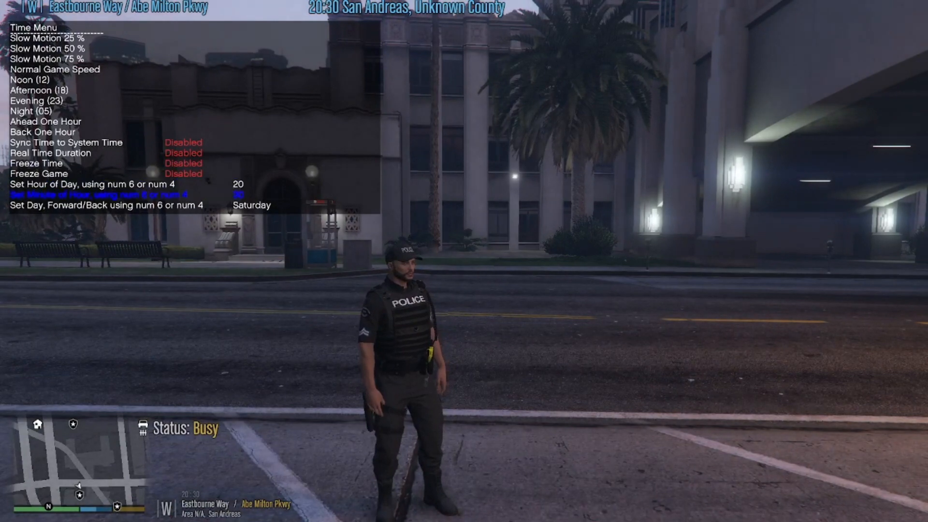
pyautogui.press('KP_4')
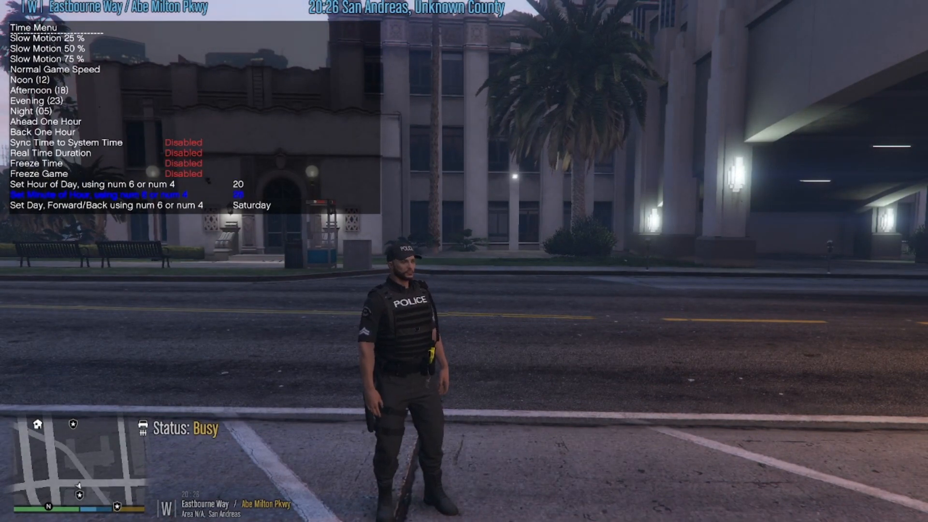
# Step: Freeze the in-game time and leave the time settings
pyautogui.press('Up')
pyautogui.press('Up')
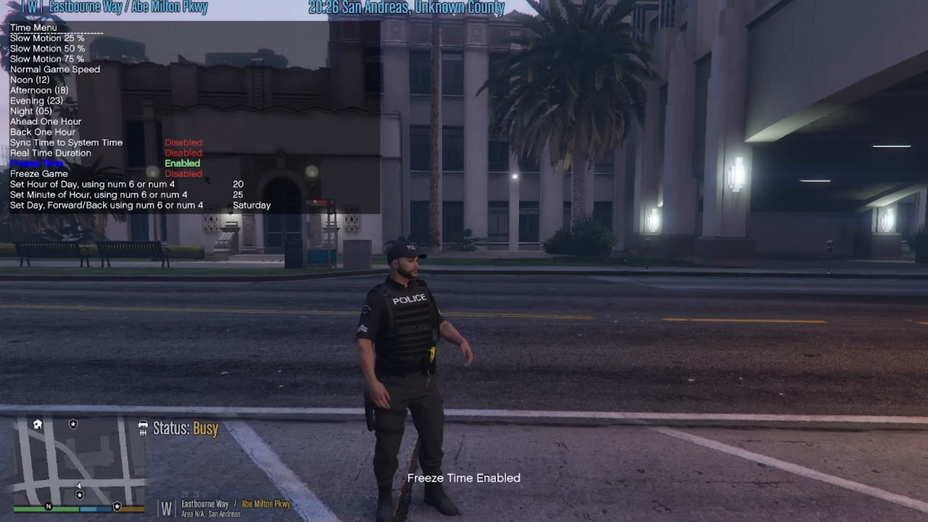
pyautogui.press('BackSpace')
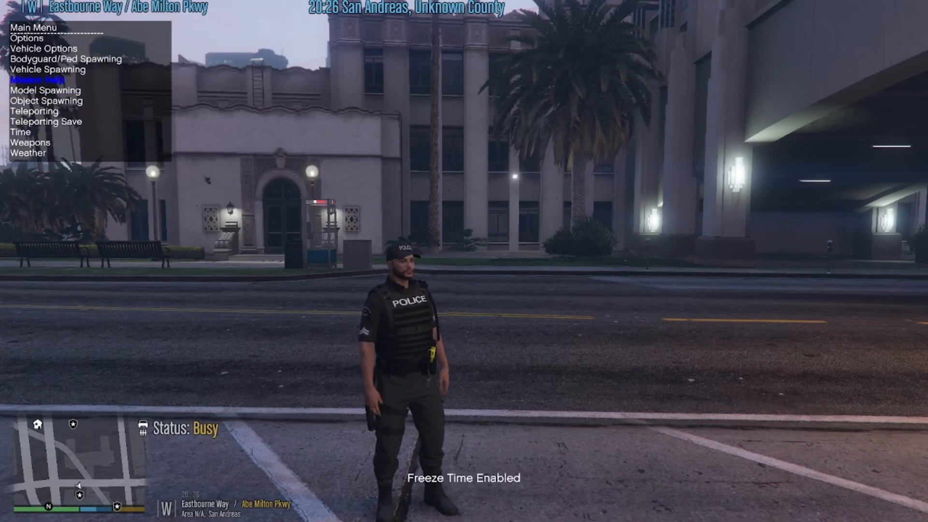
# Step: Spawn an Unmarked Cruiser from the Emergency vehicles and return to the trainer's main menu
pyautogui.press('Return')
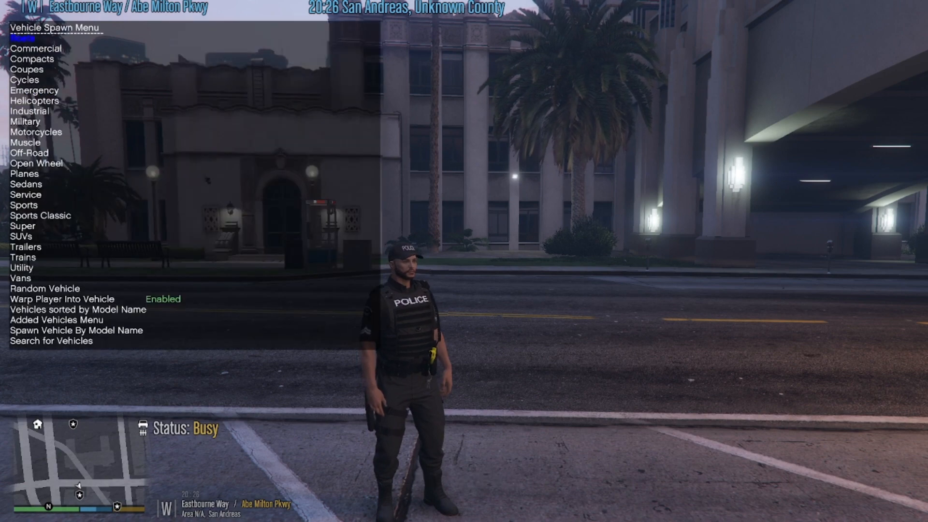
pyautogui.press('Return')
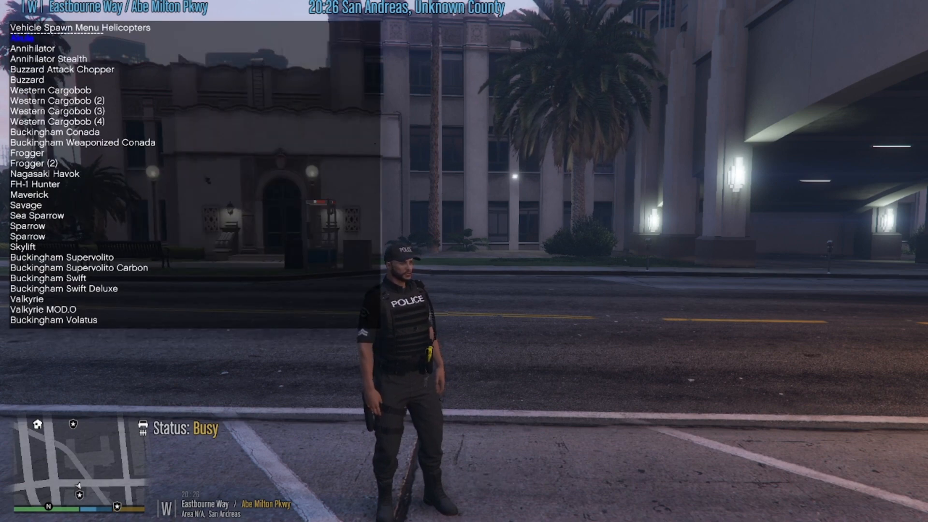
pyautogui.press('BackSpace')
pyautogui.press('Return')
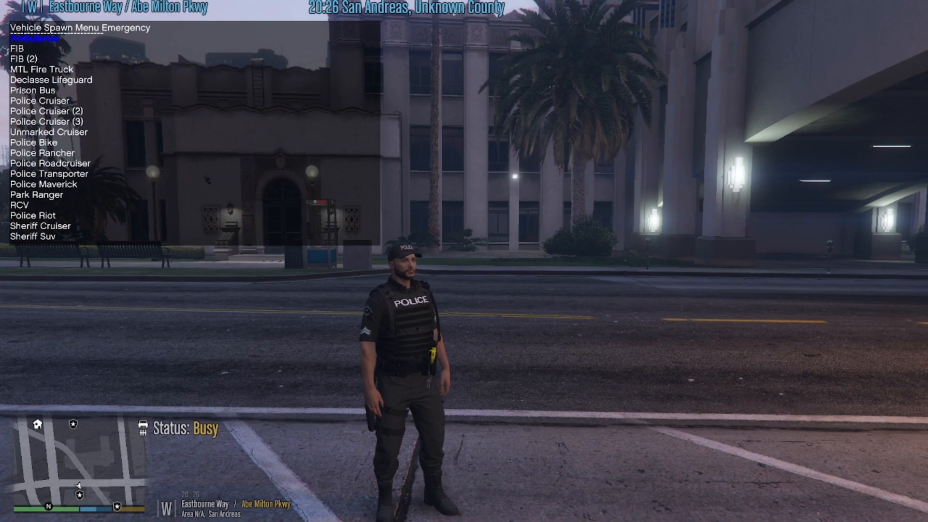
pyautogui.press('Down')
pyautogui.press('Down')
pyautogui.press('Down')
pyautogui.press('Return')
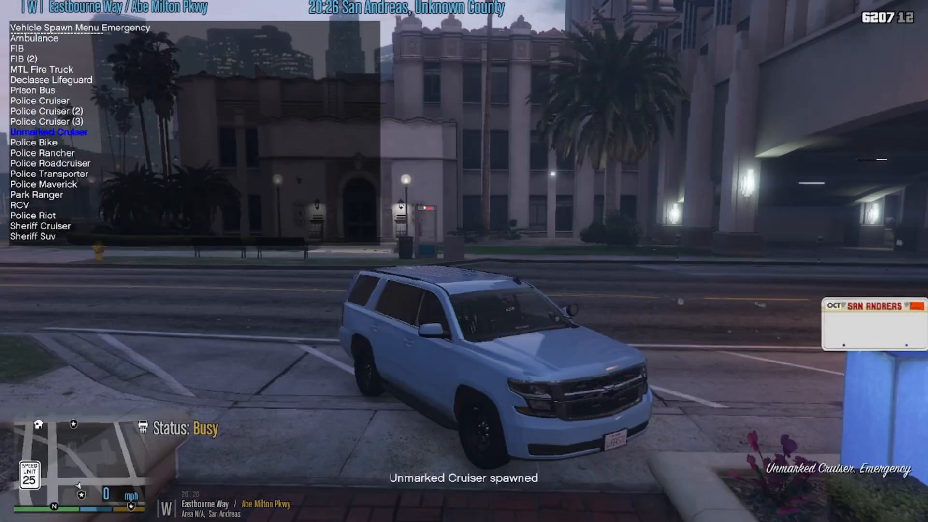
pyautogui.press('BackSpace')
pyautogui.press('BackSpace')
# Step: Drive the cruiser onto the street, head east along Eastbourne Way, and close the trainer menu
pyautogui.press('s')
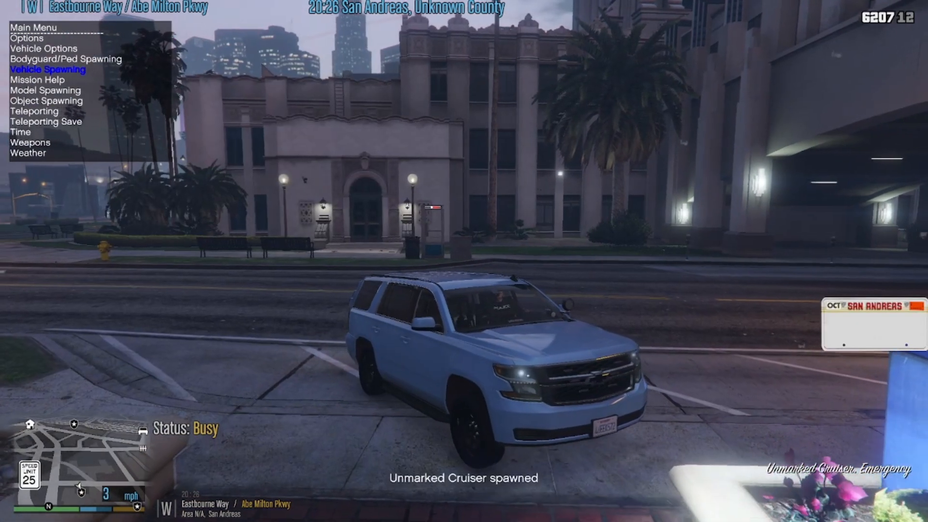
pyautogui.press('a')
pyautogui.press('space')
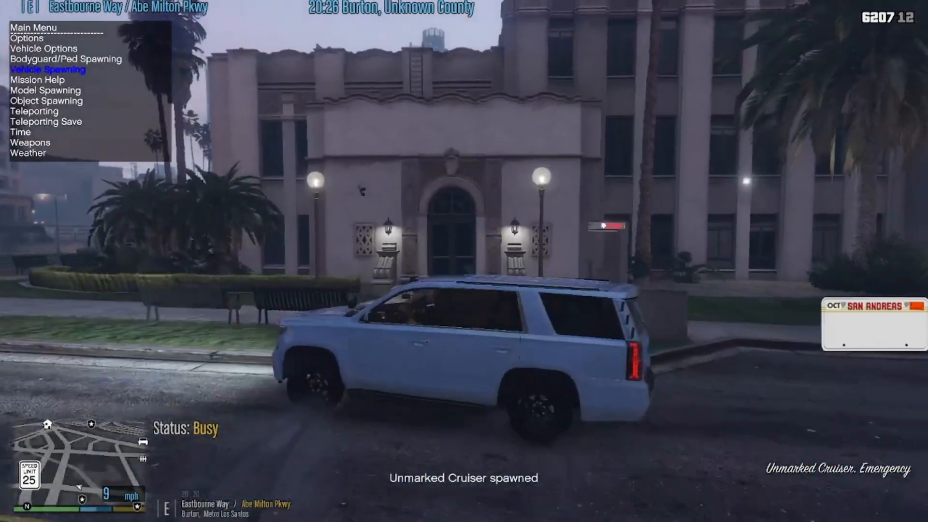
pyautogui.press('s')
pyautogui.press('d')
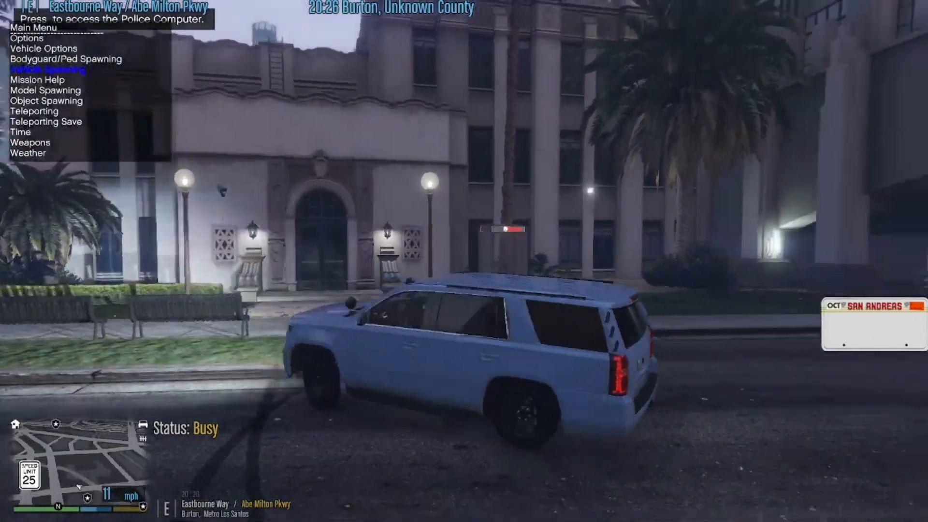
pyautogui.press('w')
pyautogui.press('F3')
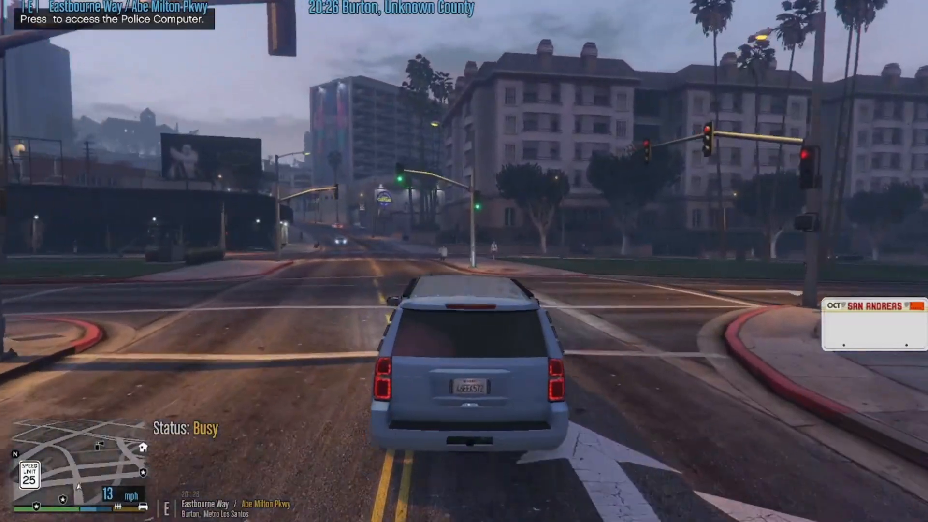
# Step: Place a map waypoint on the Olympic Fwy in Strawberry and teleport the cruiser to it
pyautogui.press('Escape')
pyautogui.click(463, 259)
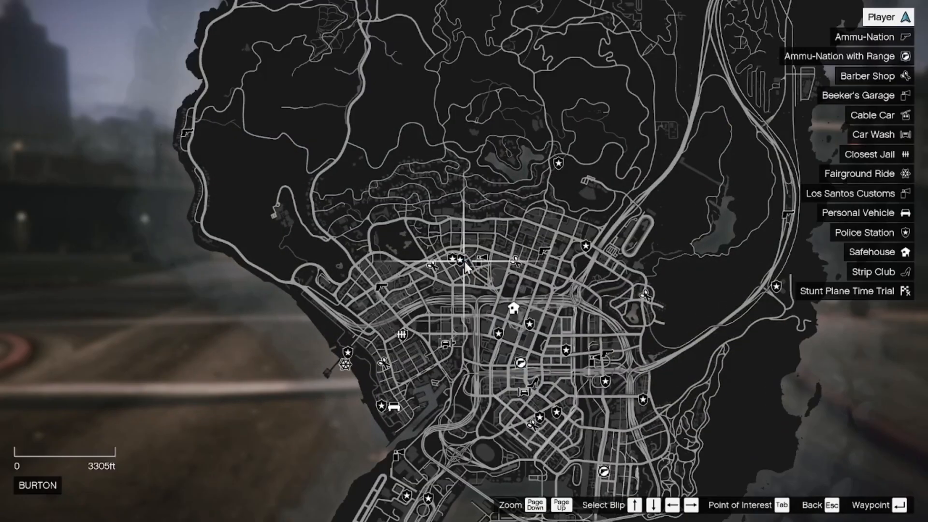
pyautogui.scroll(5, 467, 257)
pyautogui.moveTo(471, 253); pyautogui.dragTo(407, 177)
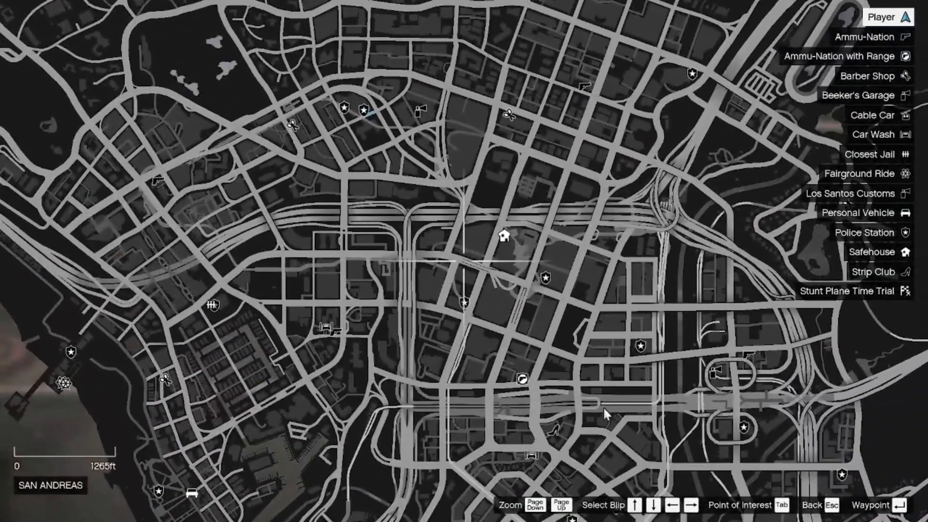
pyautogui.moveTo(597, 403); pyautogui.dragTo(560, 357)
pyautogui.scroll(4, 579, 358)
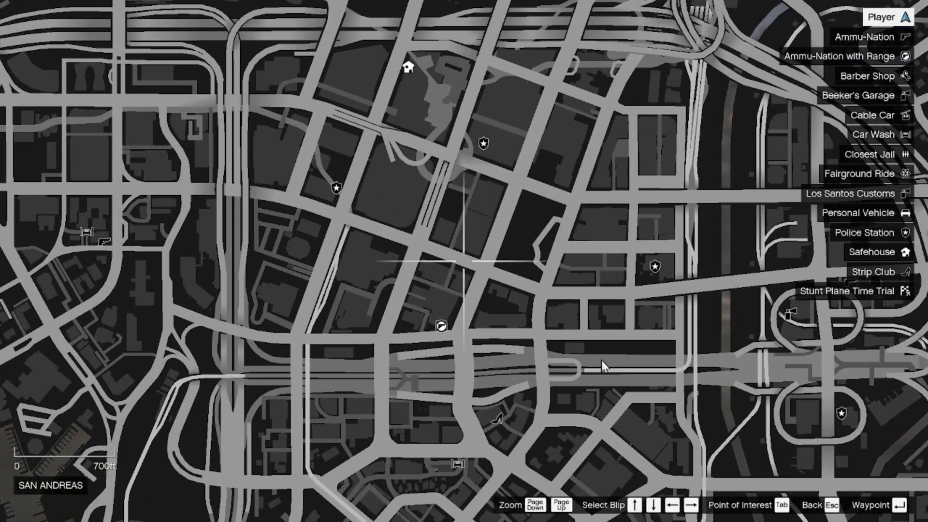
pyautogui.click(601, 361)
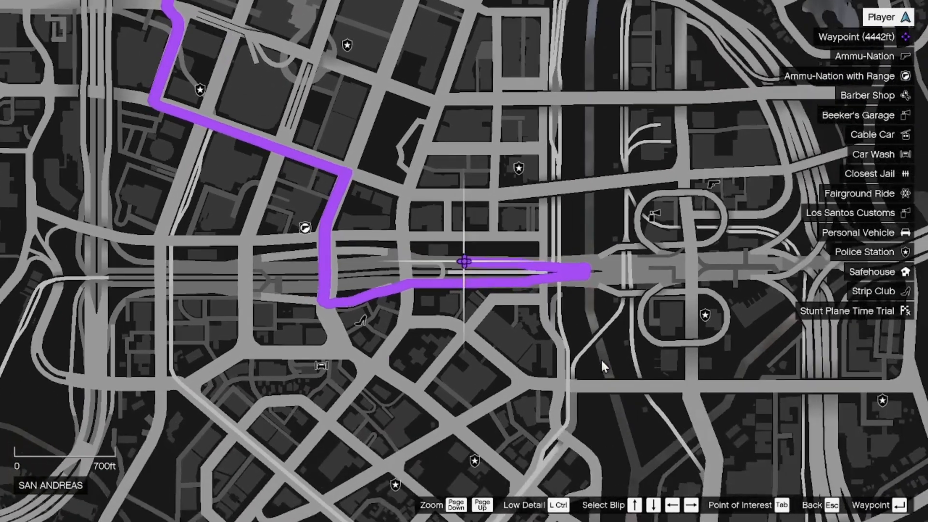
pyautogui.press('Escape')
pyautogui.press('F7')
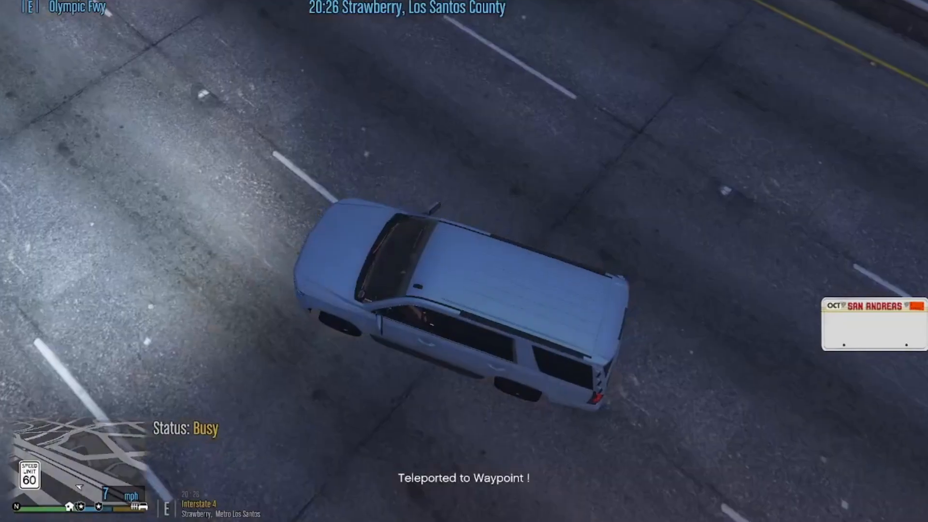
# Step: Drive west along the Olympic Fwy, stop near Adam's Apple Blvd, and get out to view the animated banners
pyautogui.press('w')
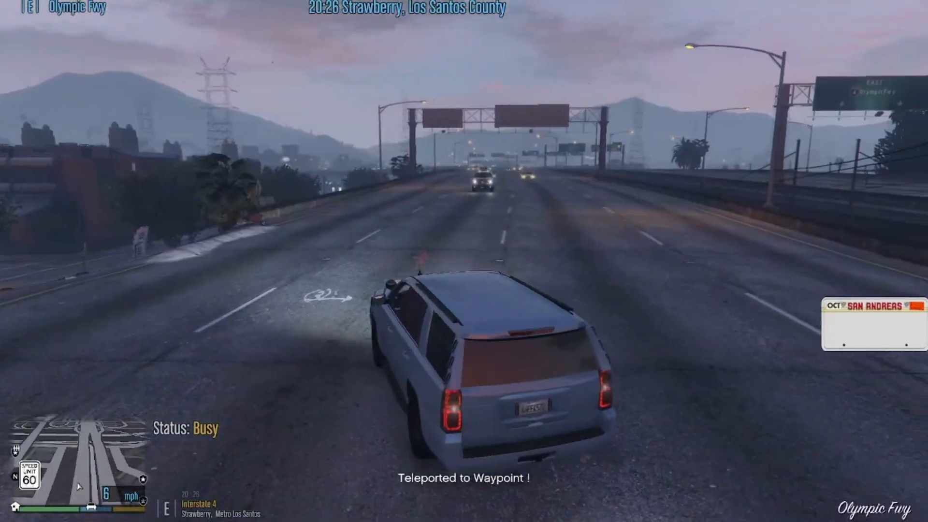
pyautogui.press('d')
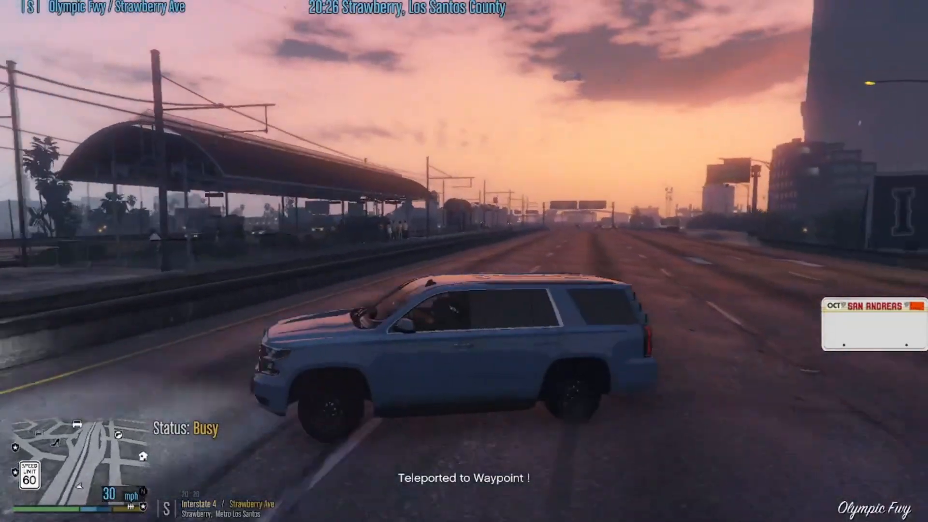
pyautogui.press('a')
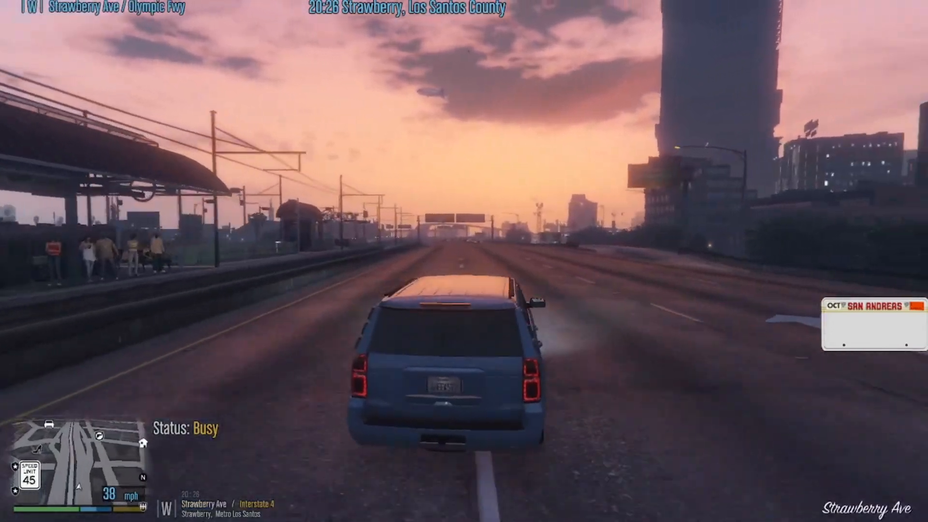
pyautogui.press('w')
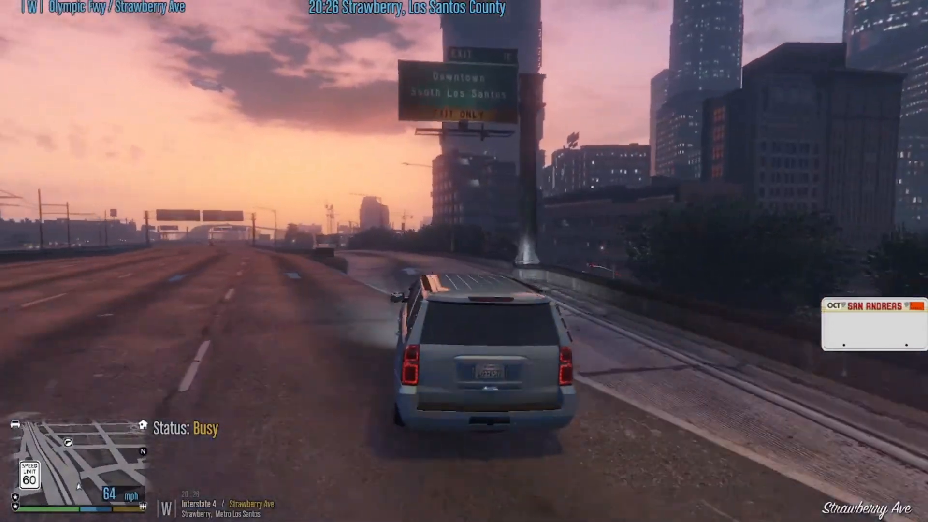
pyautogui.press('a')
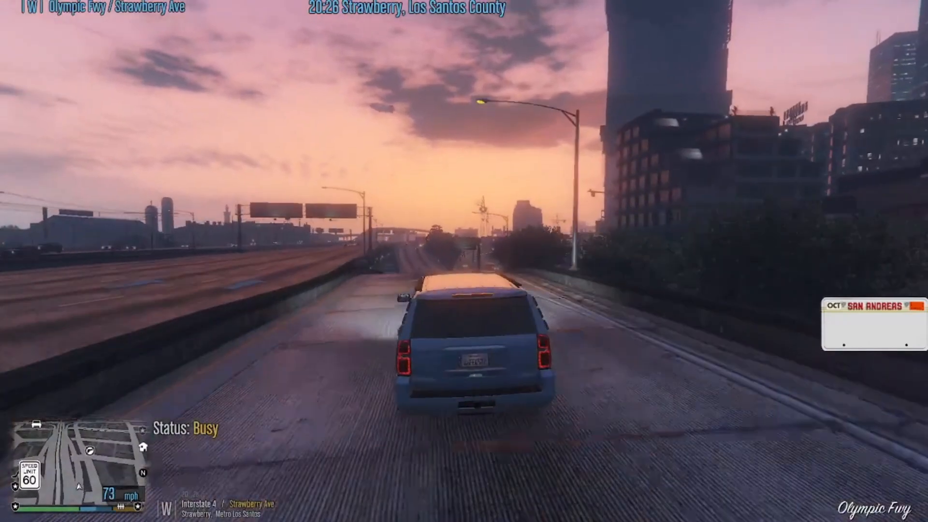
pyautogui.press('w')
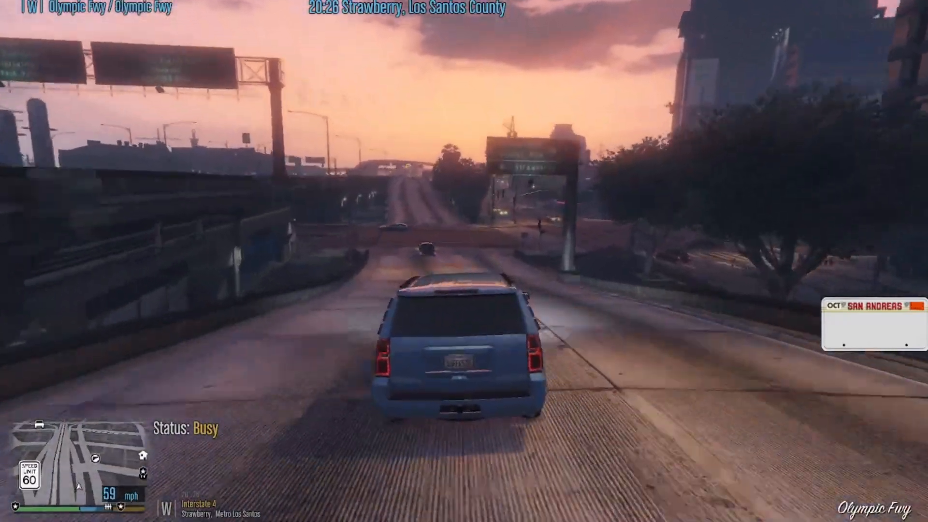
pyautogui.press('a')
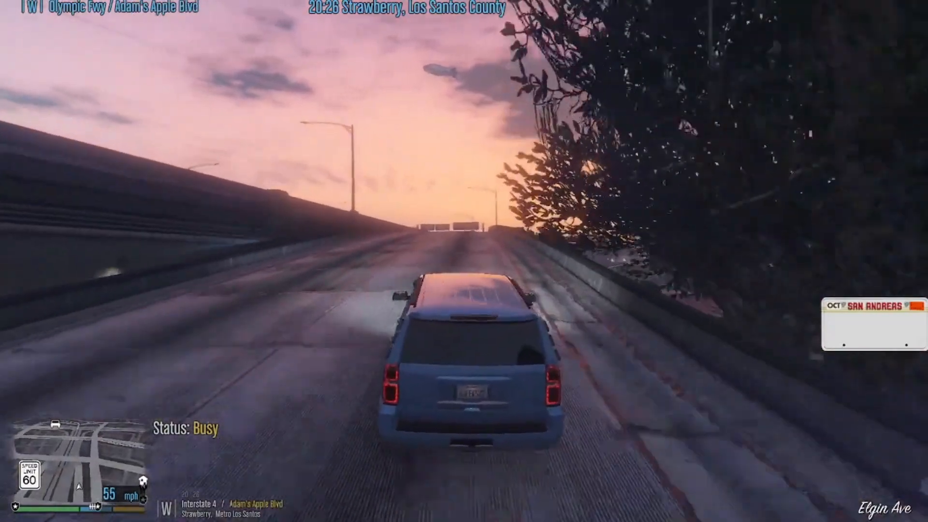
pyautogui.press('d')
pyautogui.press('s')
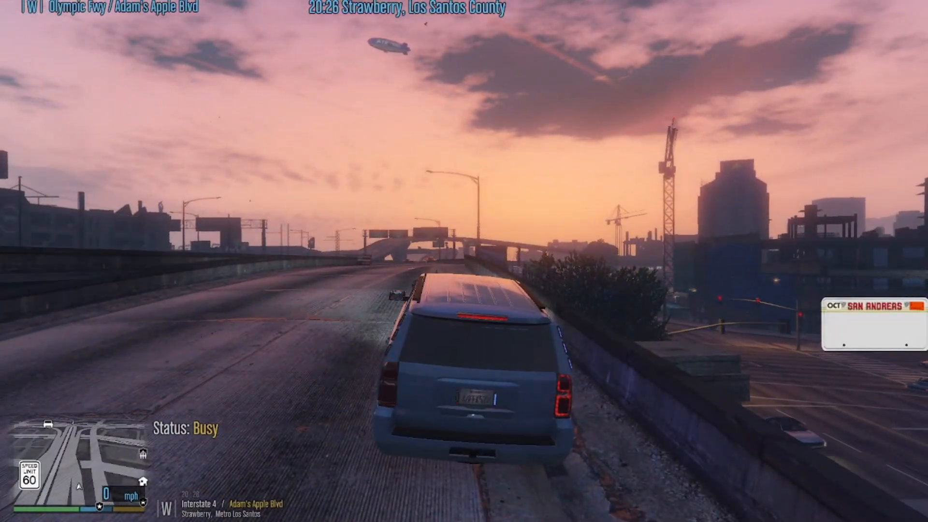
pyautogui.press('f')
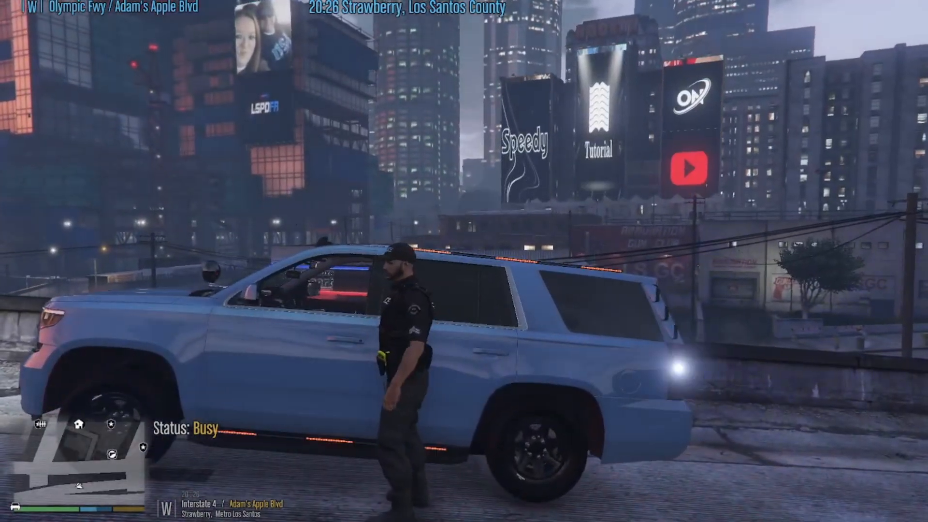
# Step: Walk the officer around the front of the parked cruiser to view the animated banners on the downtown buildings from different spots
pyautogui.press('a')
pyautogui.press('w')
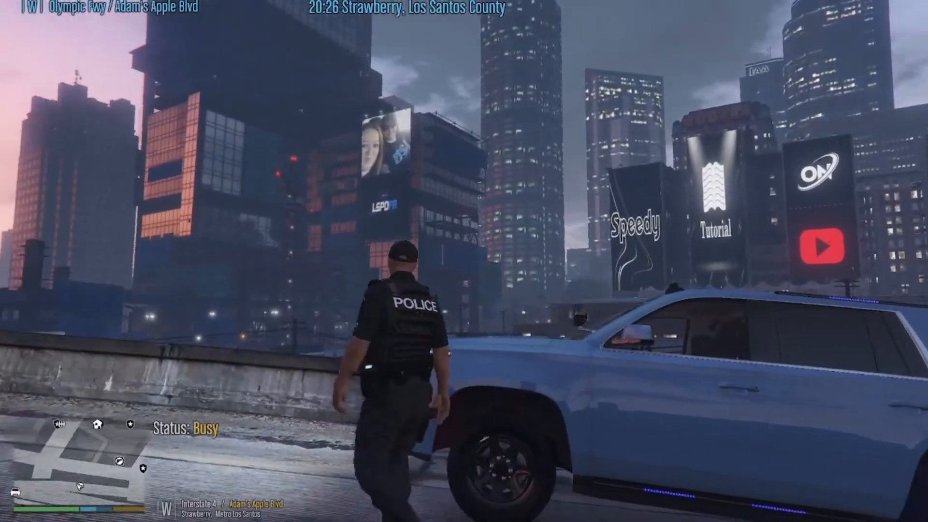
pyautogui.press('a')
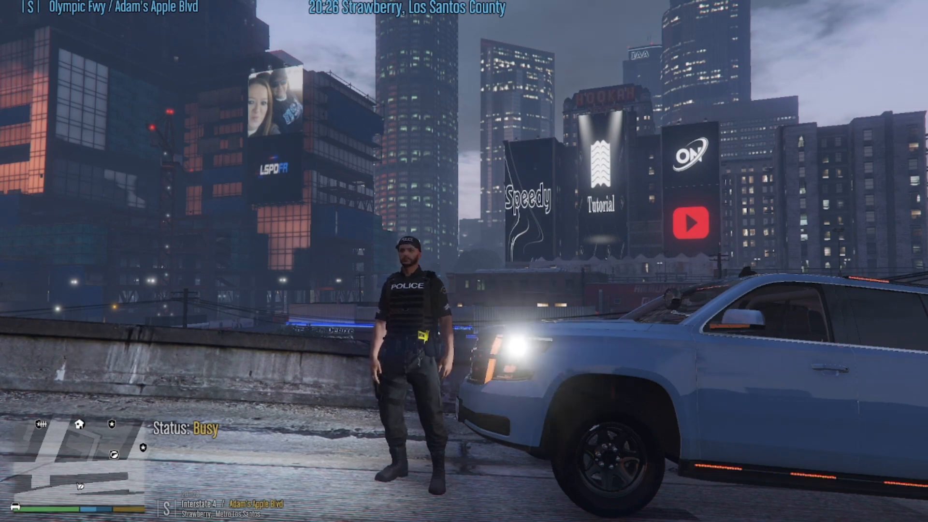
pyautogui.press('s')
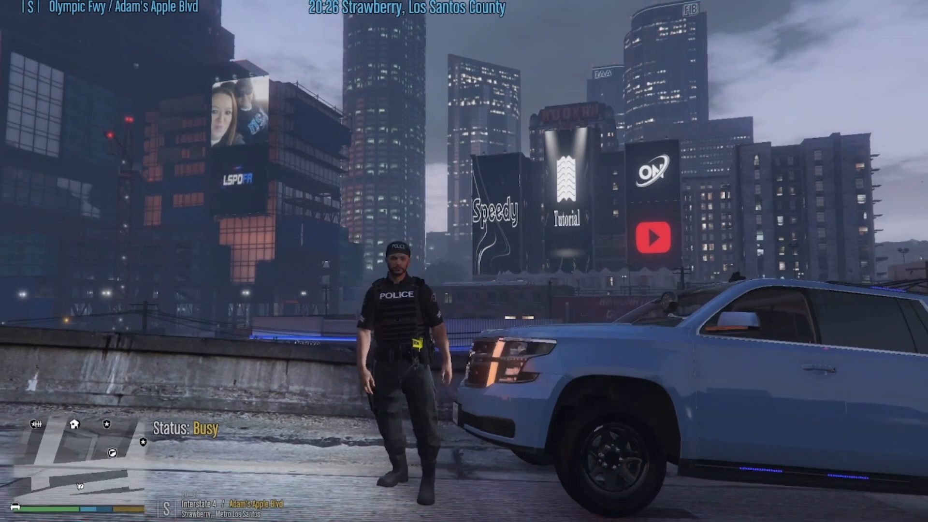
pyautogui.press('w')
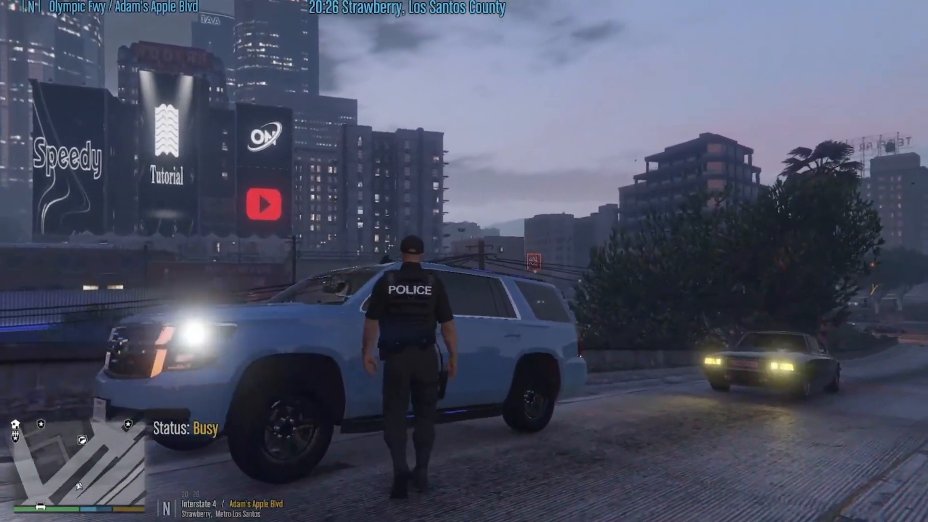
pyautogui.press('s')
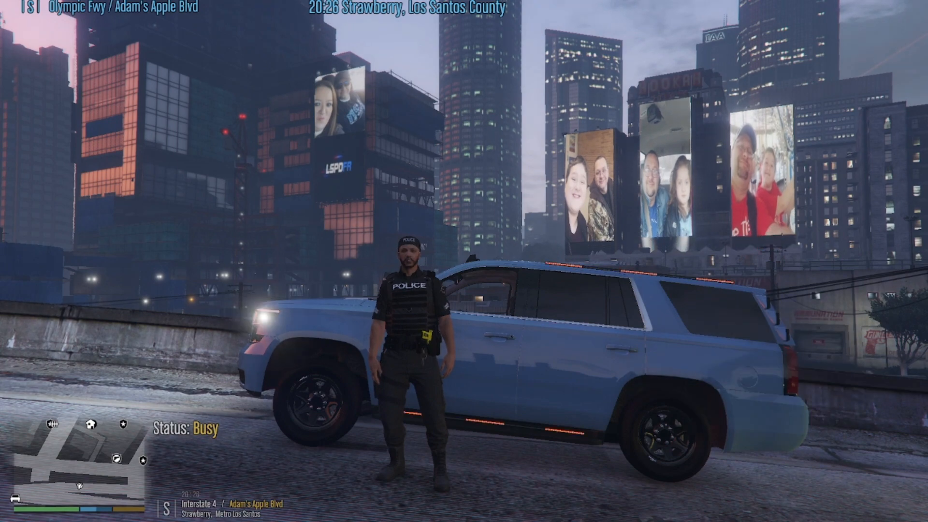
# Step: Get back into the unmarked cruiser and drive off west along the Olympic Fwy
pyautogui.press('f')
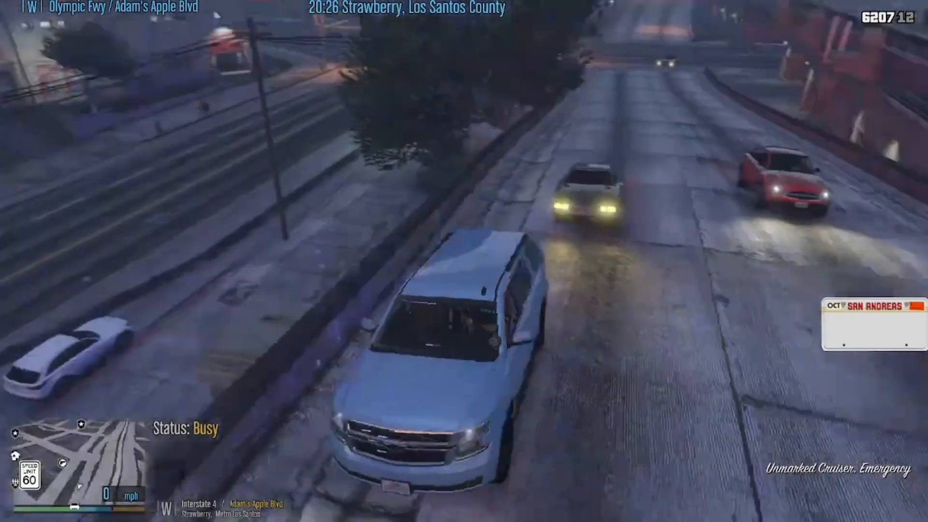
pyautogui.press('w')
pyautogui.press('w')
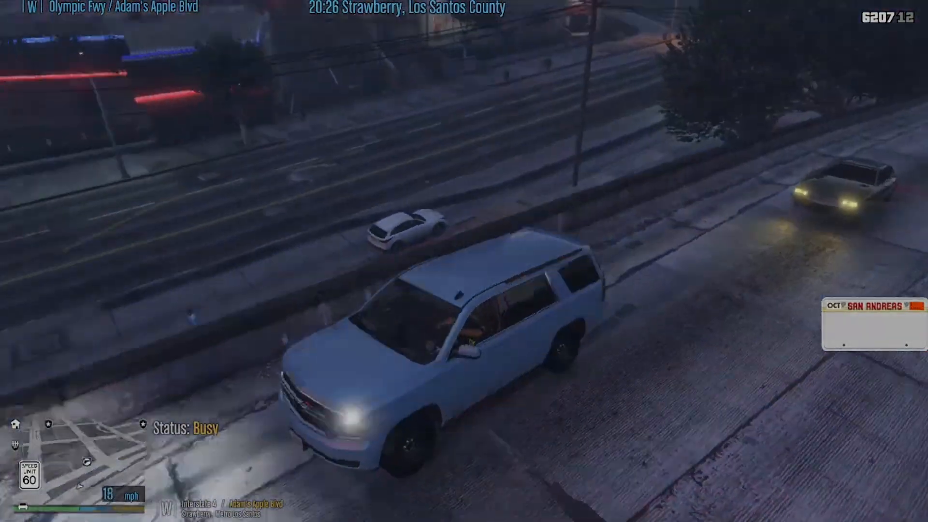